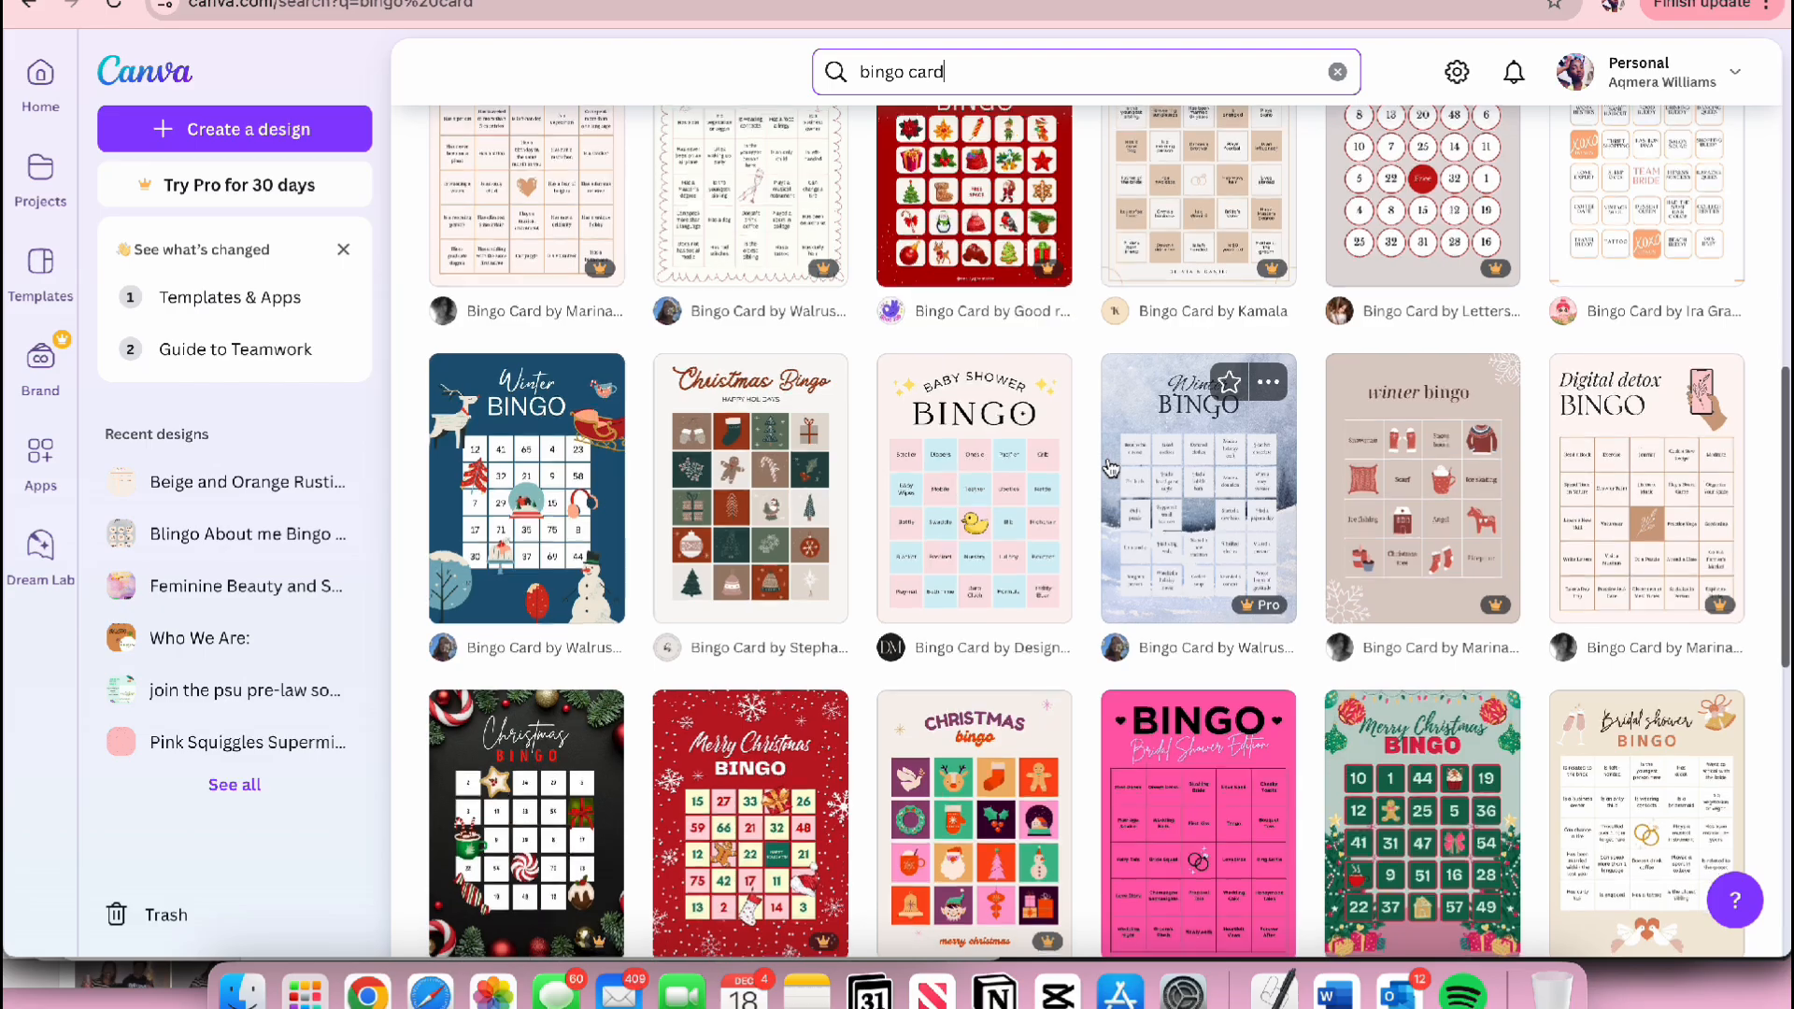
Step: Browse the bingo card templates in the search results
scroll(1110, 467, down, 3)
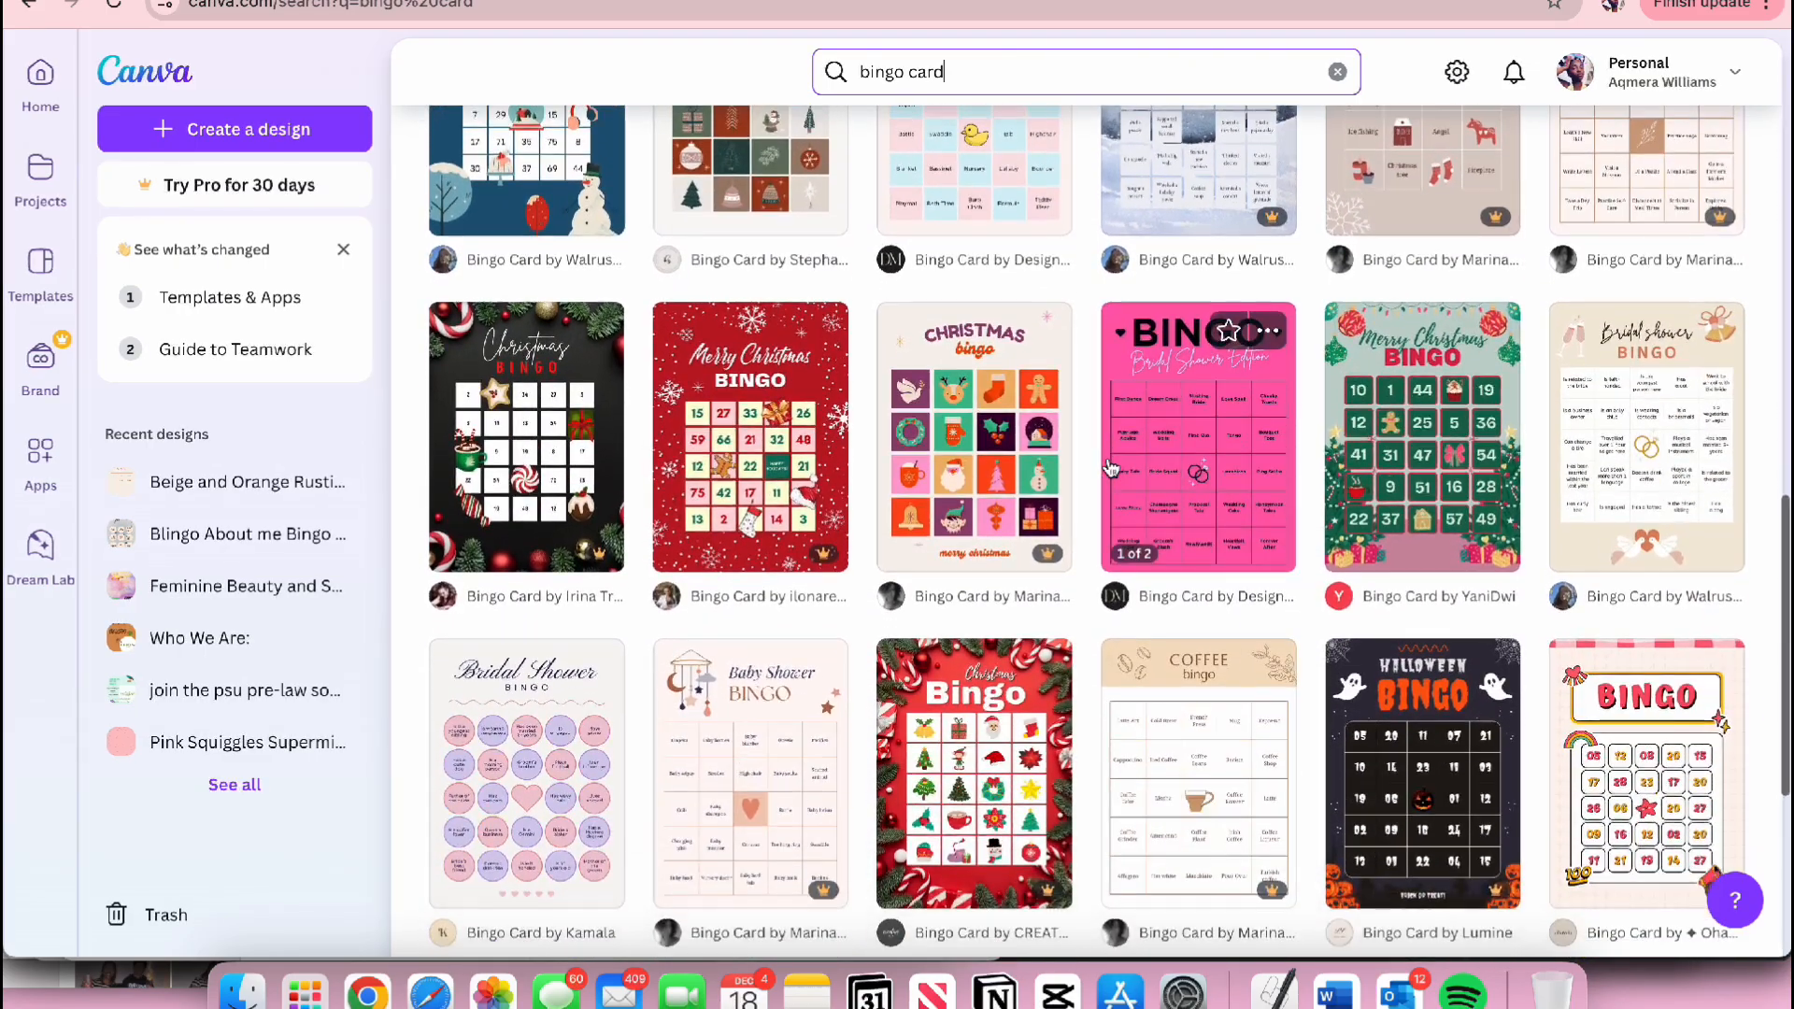
scroll(1110, 467, down, 2)
scroll(1110, 468, down, 5)
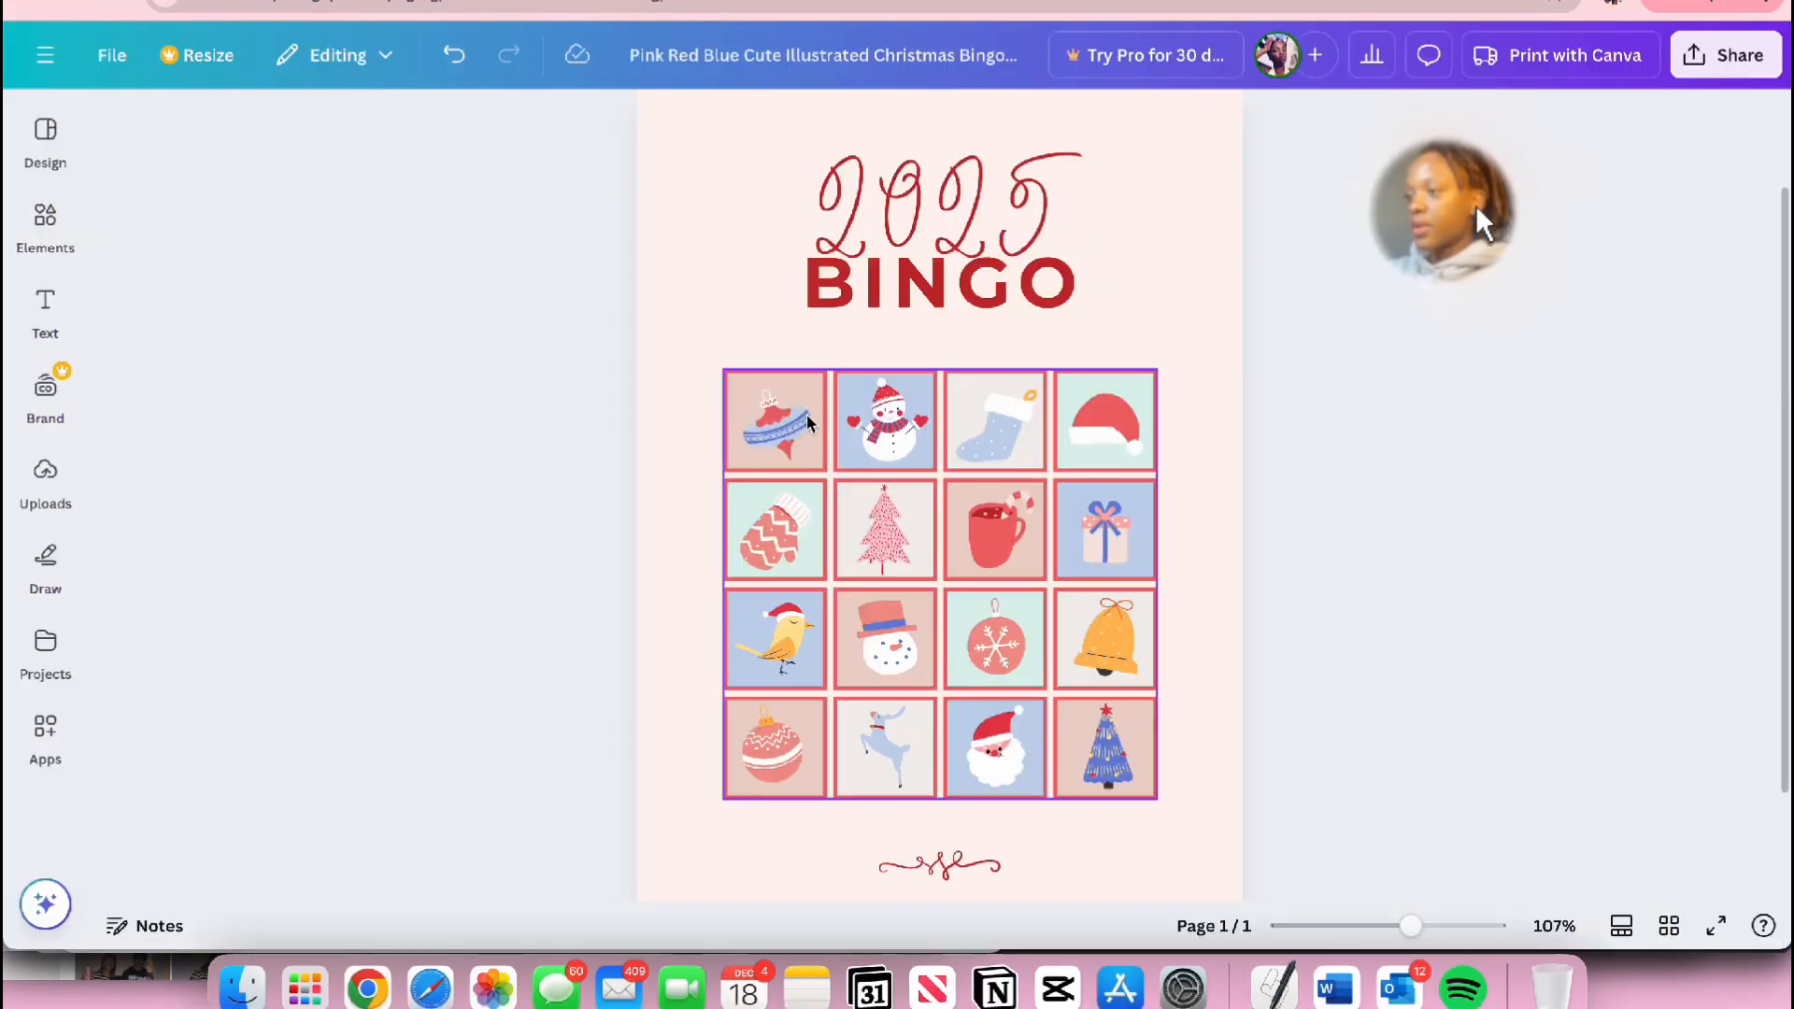
Step: Delete the four Christmas illustrations from the first row of the bingo grid
click(788, 428)
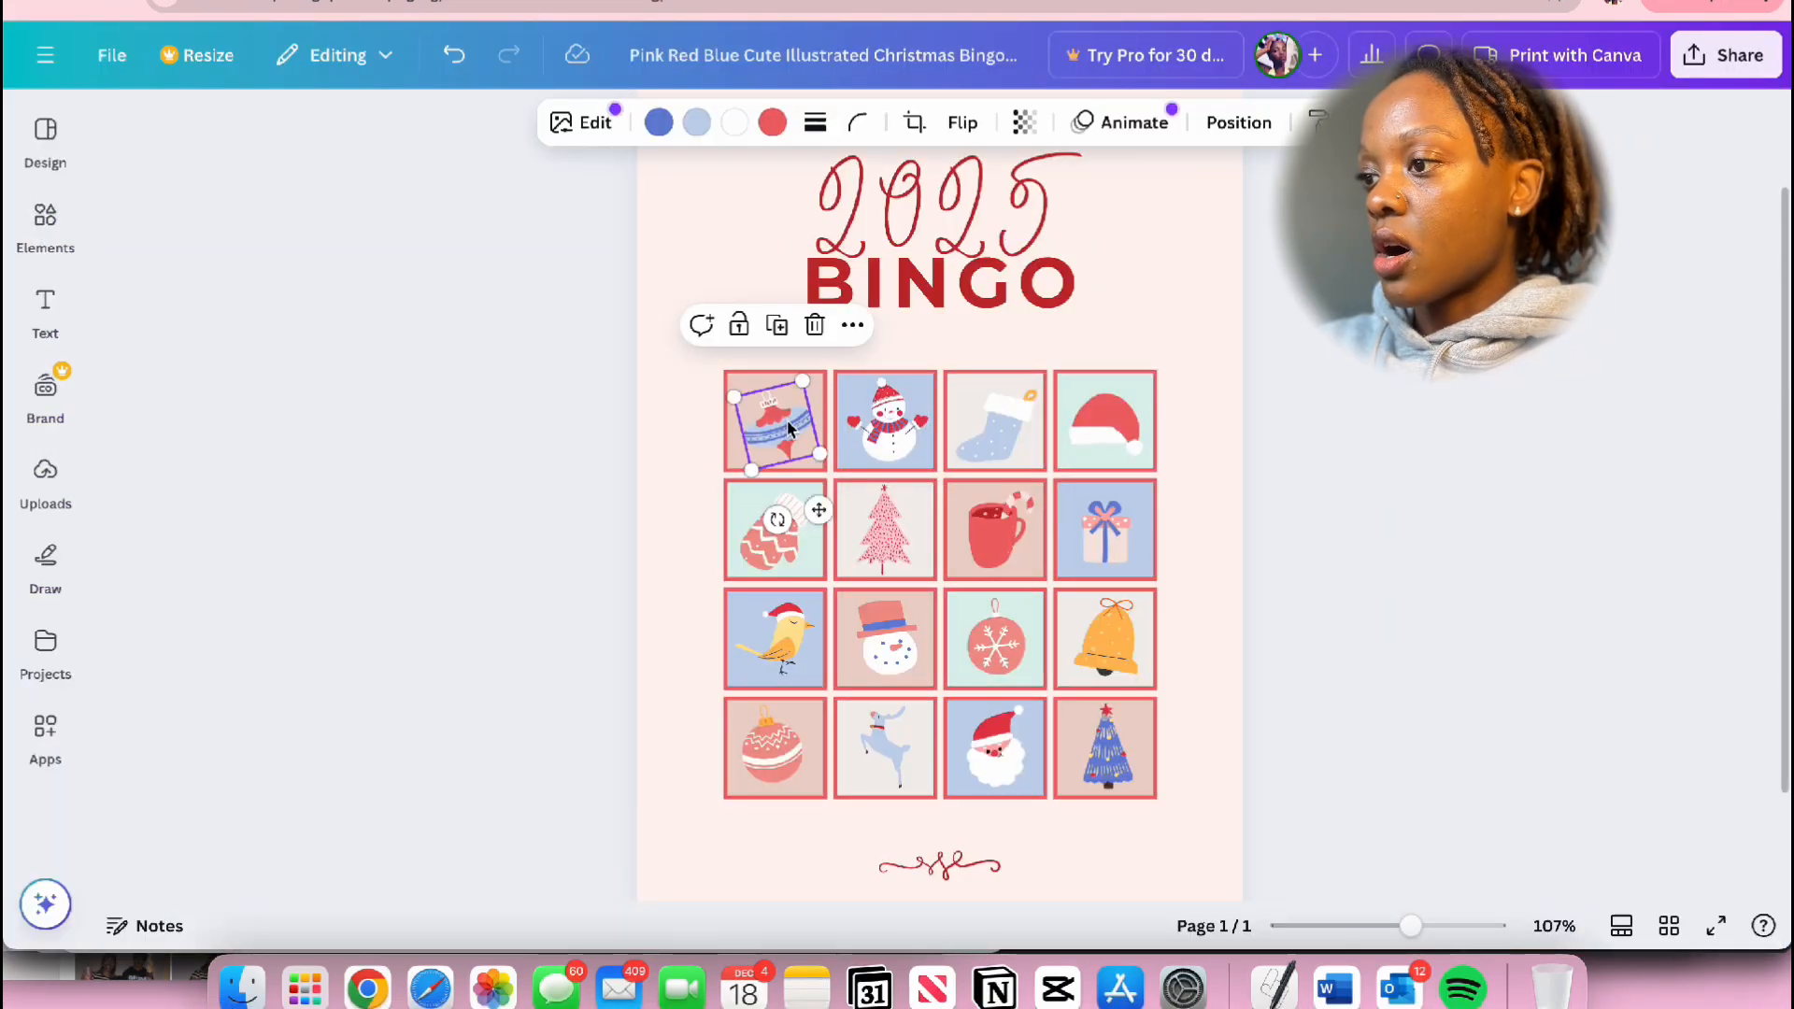
key(Delete)
click(883, 432)
key(Delete)
click(986, 445)
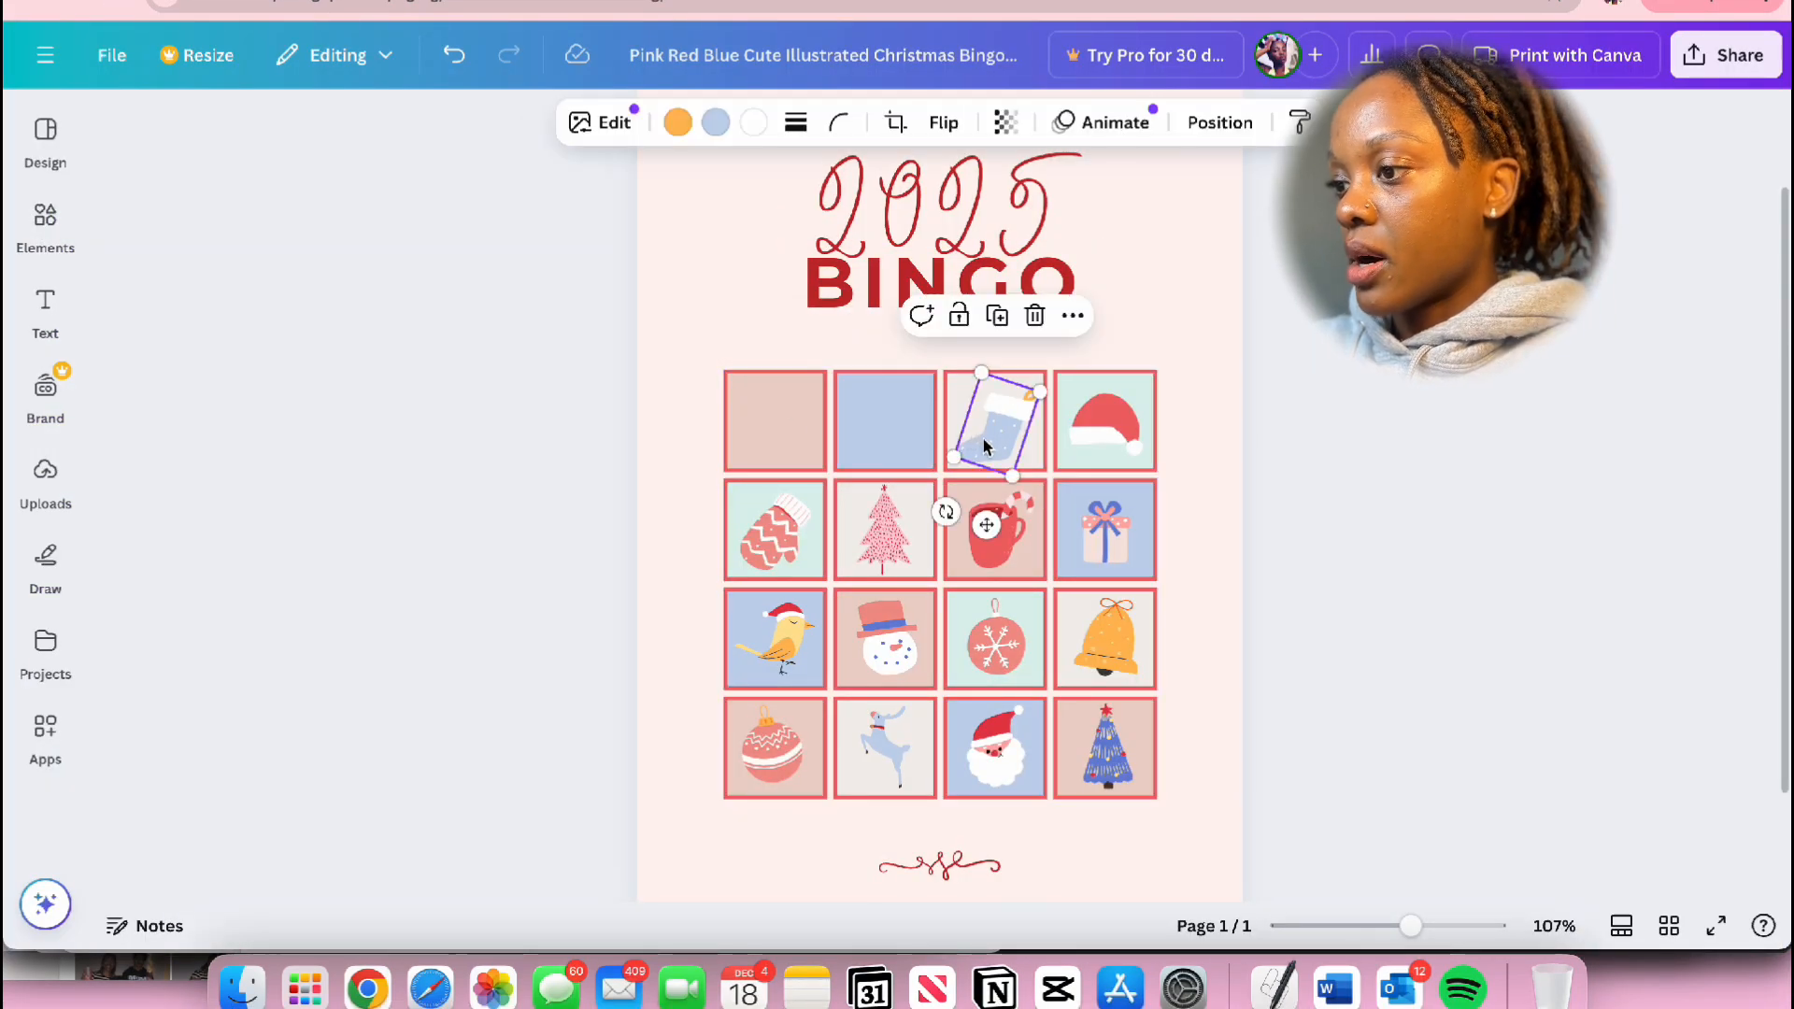
key(Delete)
click(1125, 439)
key(Delete)
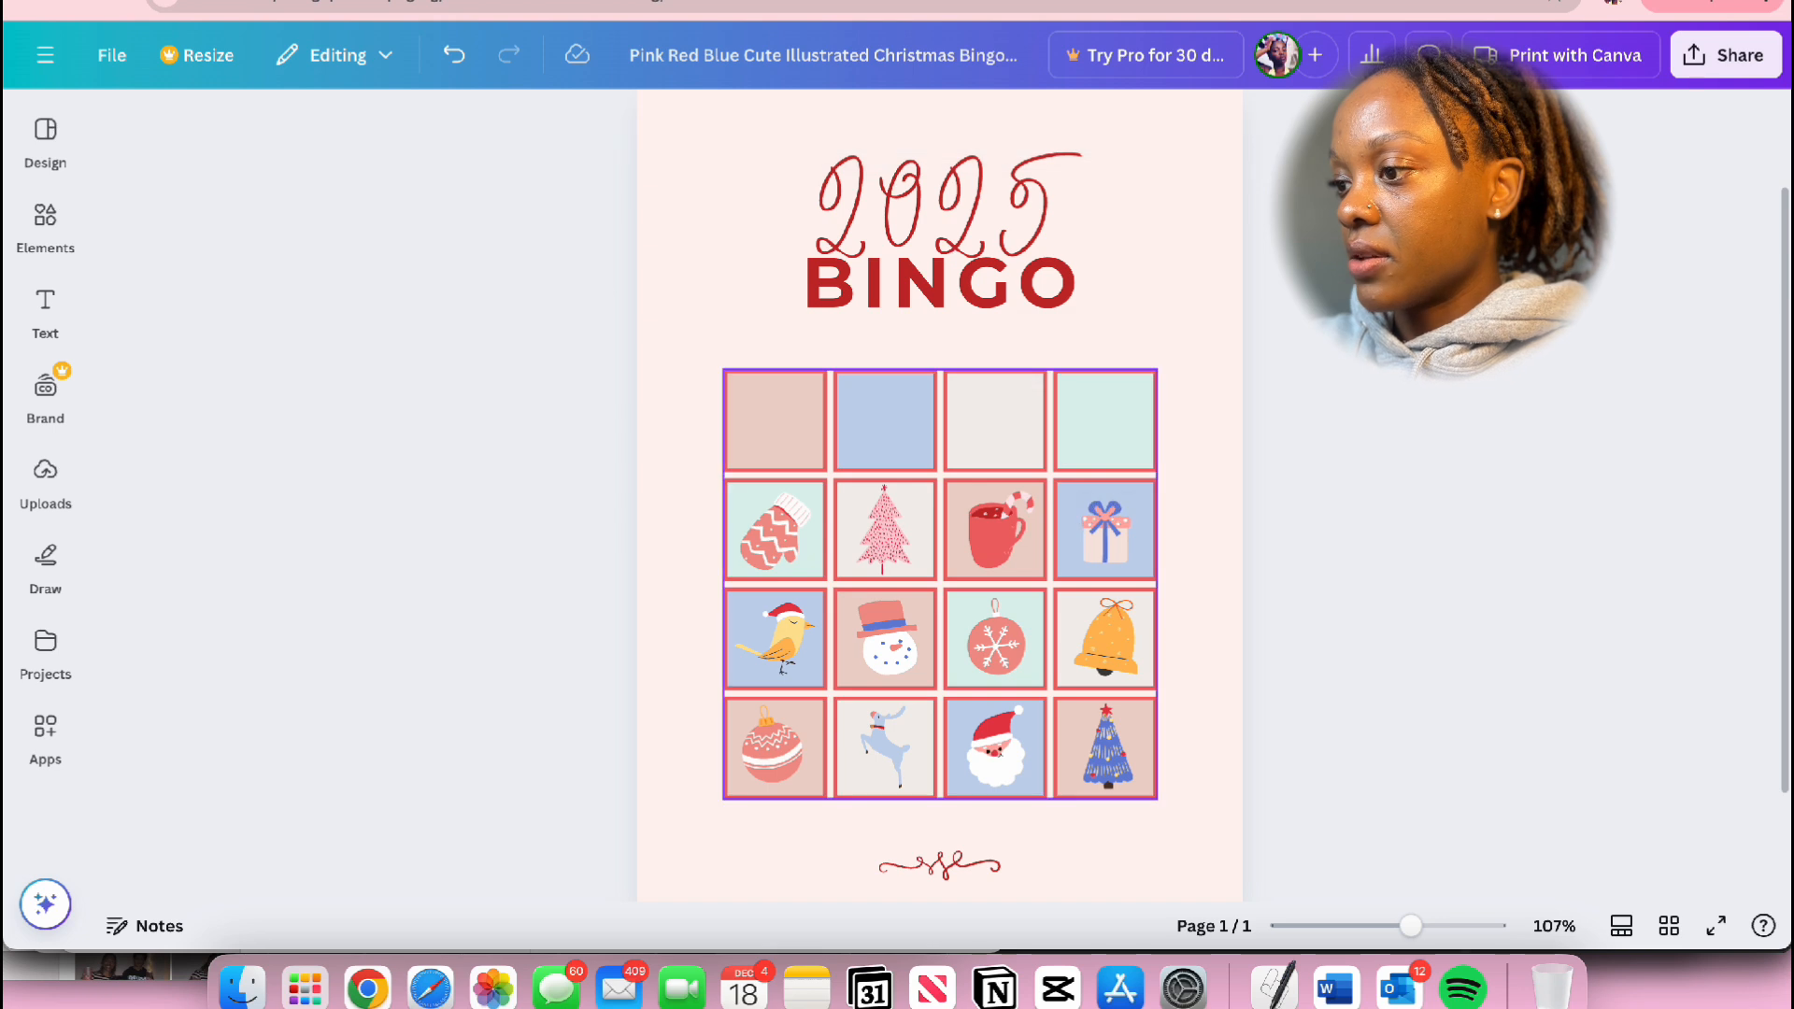
Step: Remove the mitten, tree, mug and gift illustrations from the second row of the grid
click(774, 529)
key(Delete)
click(883, 528)
key(Delete)
click(995, 528)
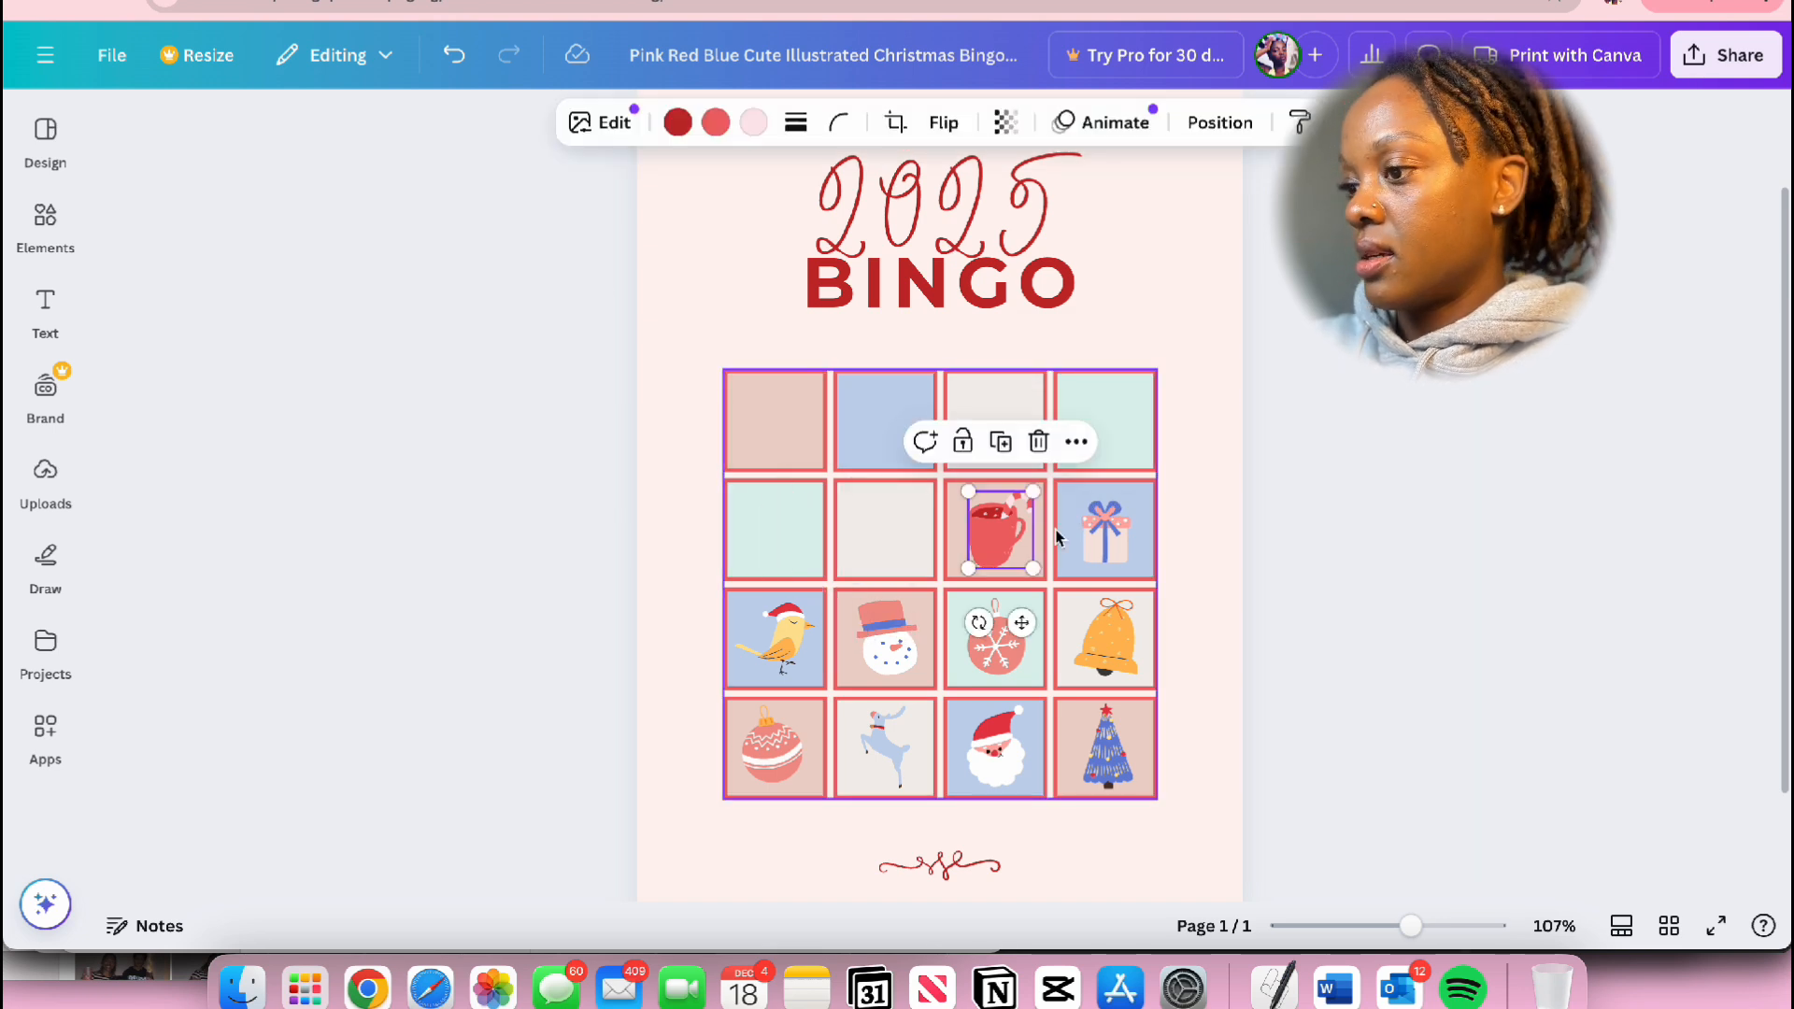
key(Delete)
click(1119, 553)
key(Delete)
Step: Remove the bird, snowman head, snowflake ornament and bell illustrations from the third row of the grid
click(773, 638)
key(Delete)
click(886, 639)
key(Delete)
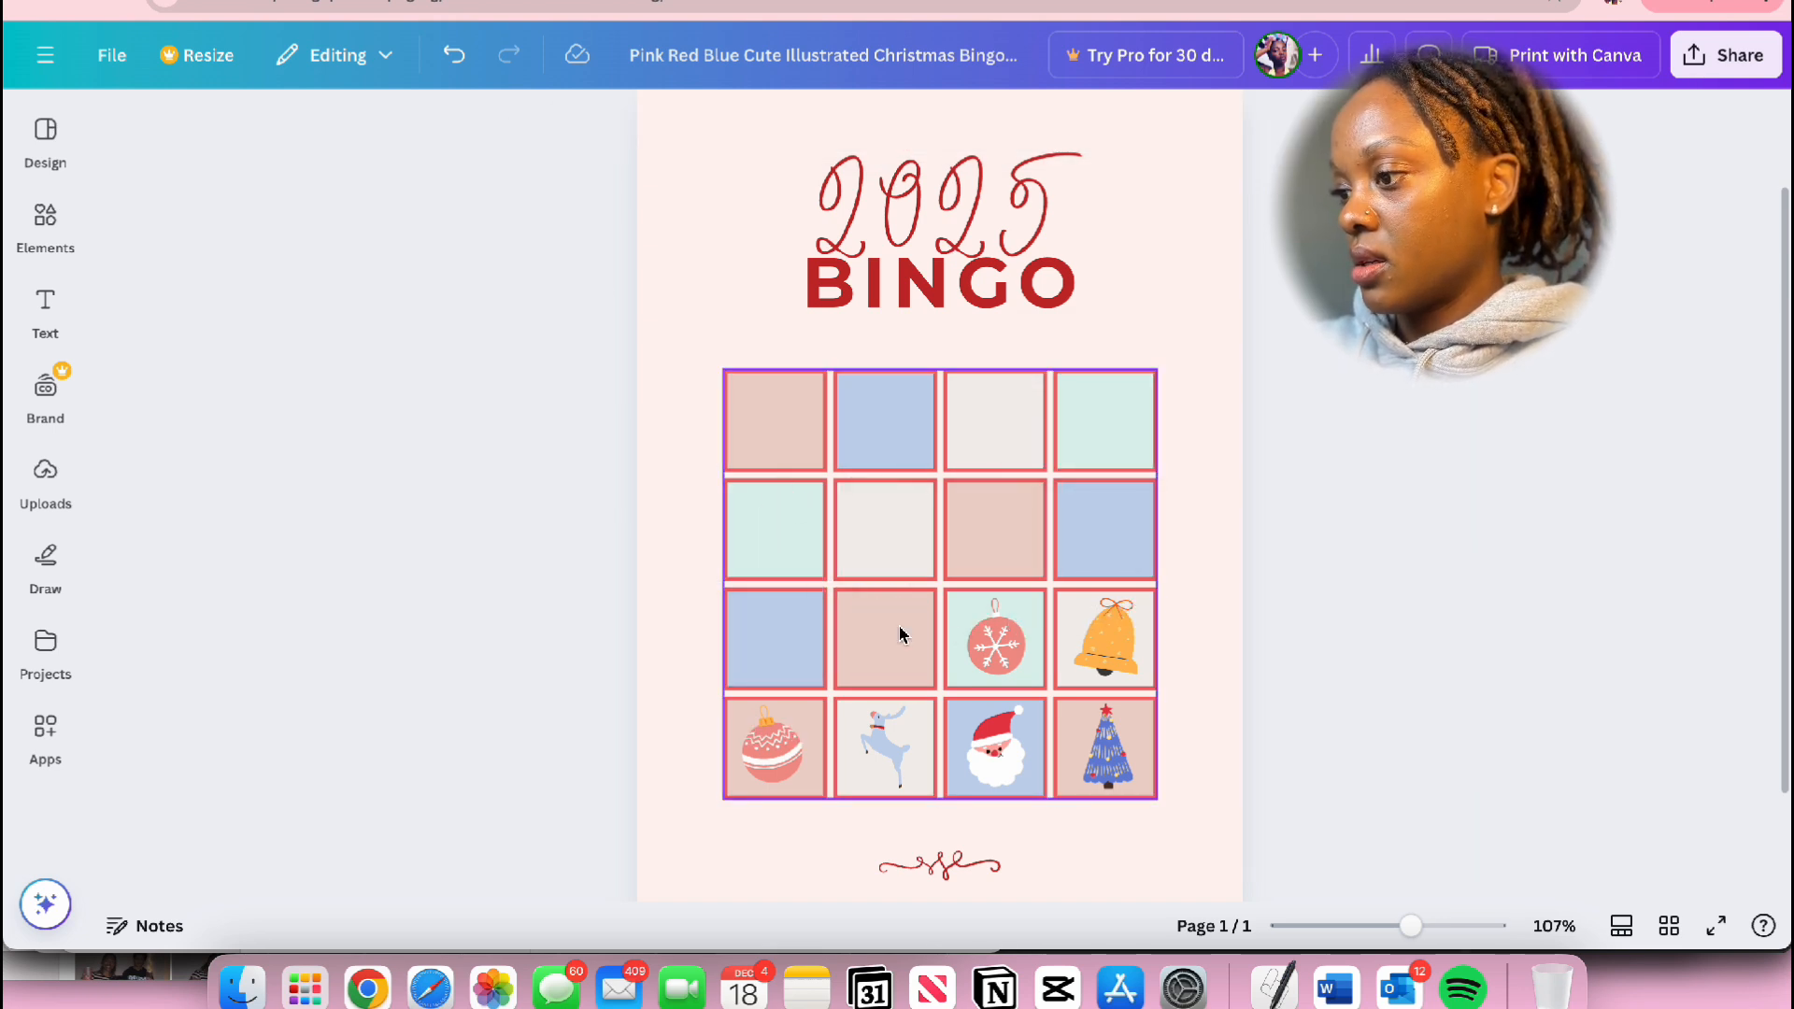
click(995, 638)
key(Delete)
click(1105, 638)
key(Delete)
Step: Remove the ornament, reindeer, Santa and Christmas tree illustrations from the fourth row of the grid
click(773, 747)
key(Delete)
click(884, 748)
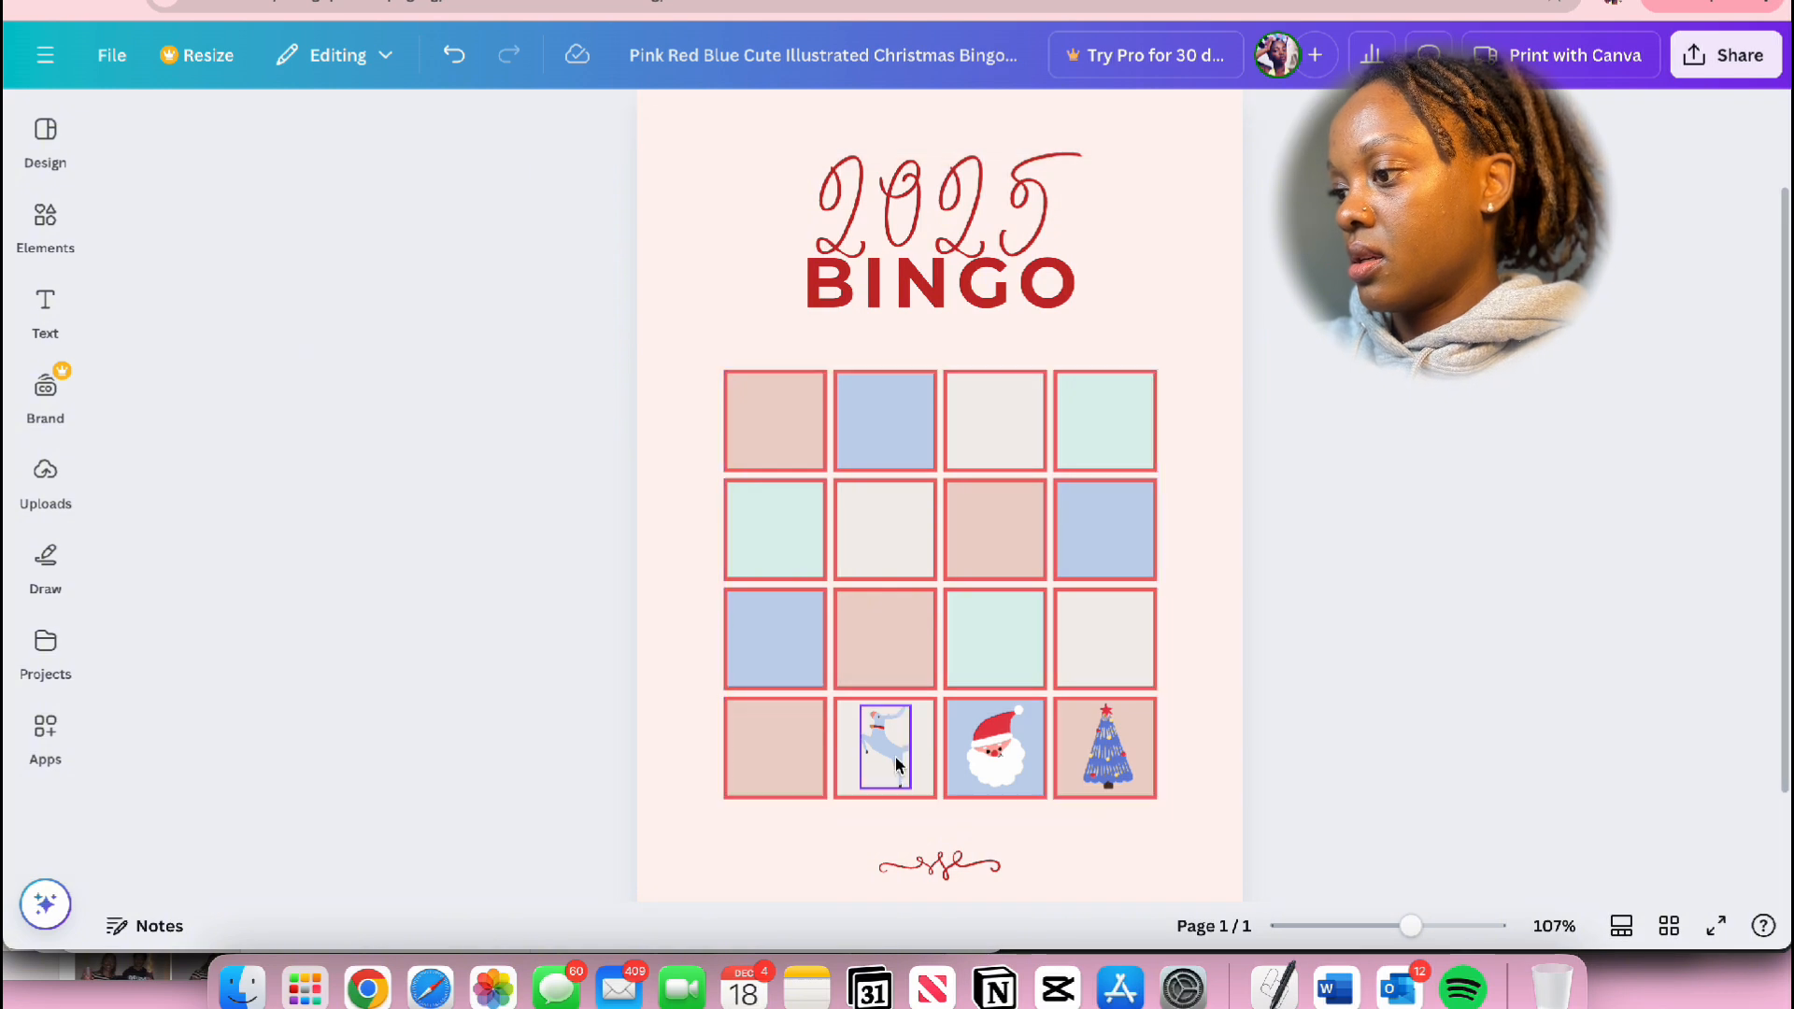
key(Delete)
click(1017, 739)
key(Delete)
click(1108, 747)
key(Delete)
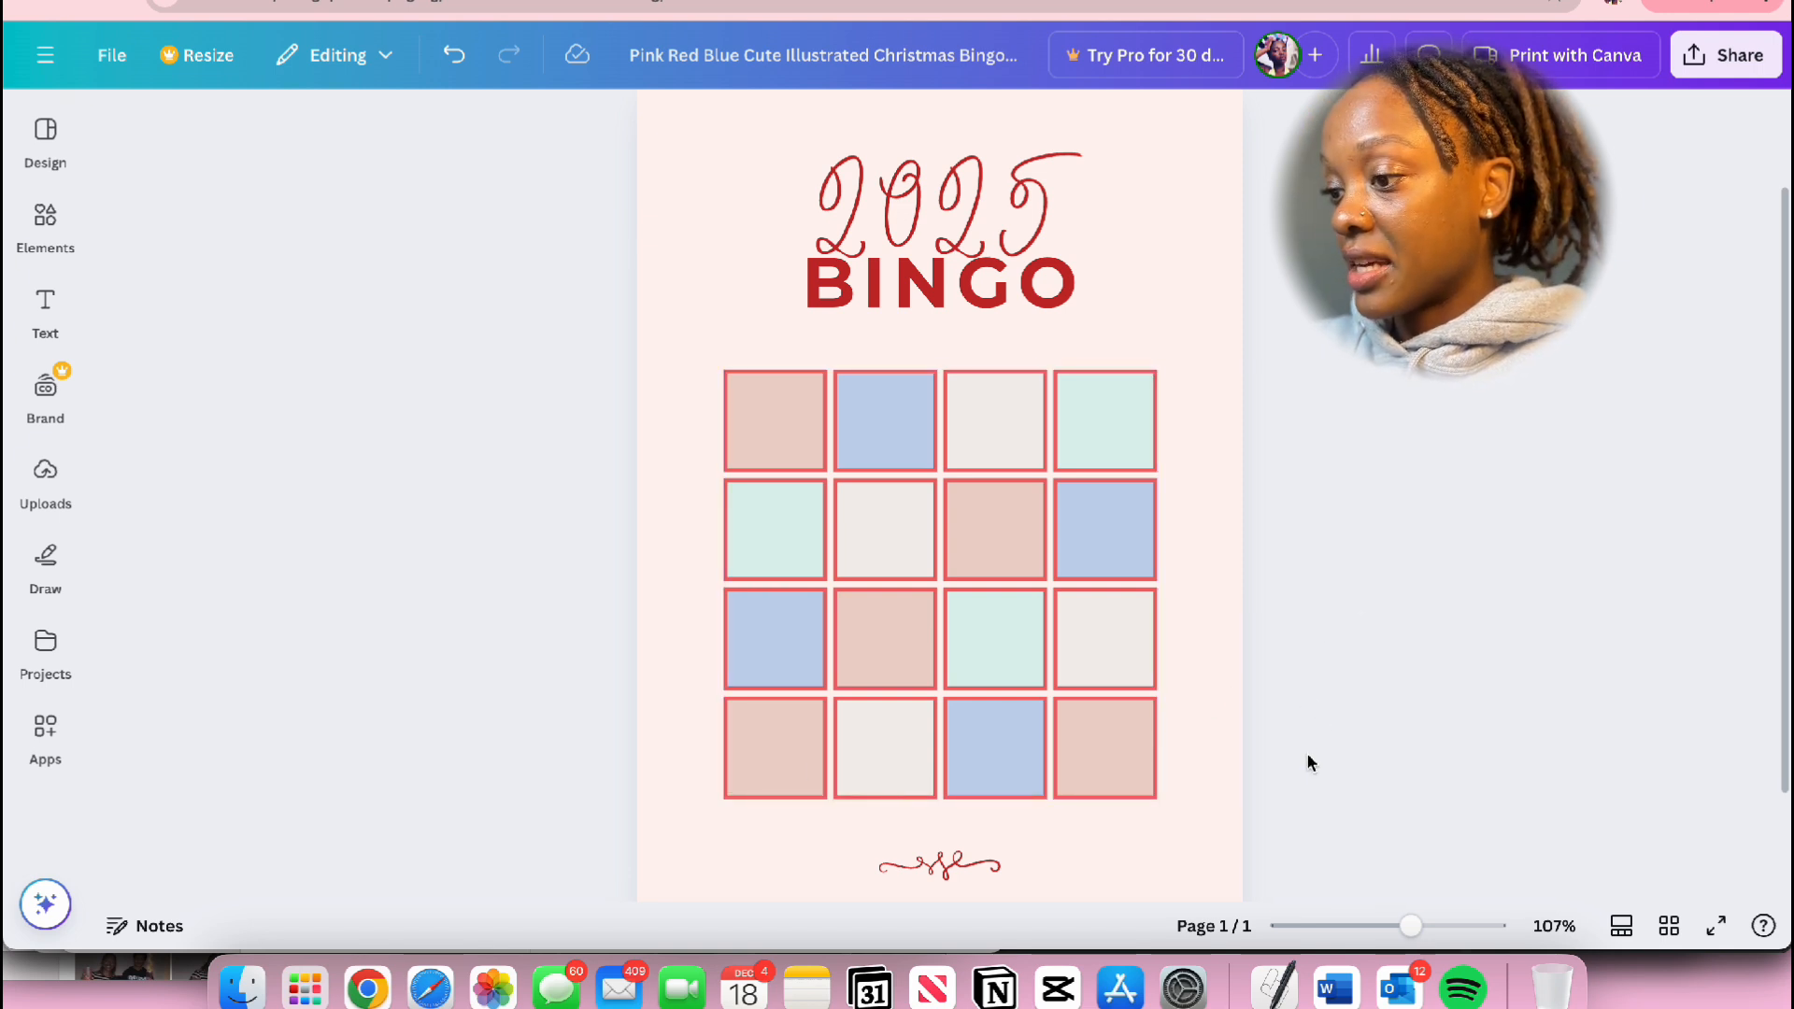
Step: Delete the bottom row of the bingo table
click(809, 764)
click(795, 764)
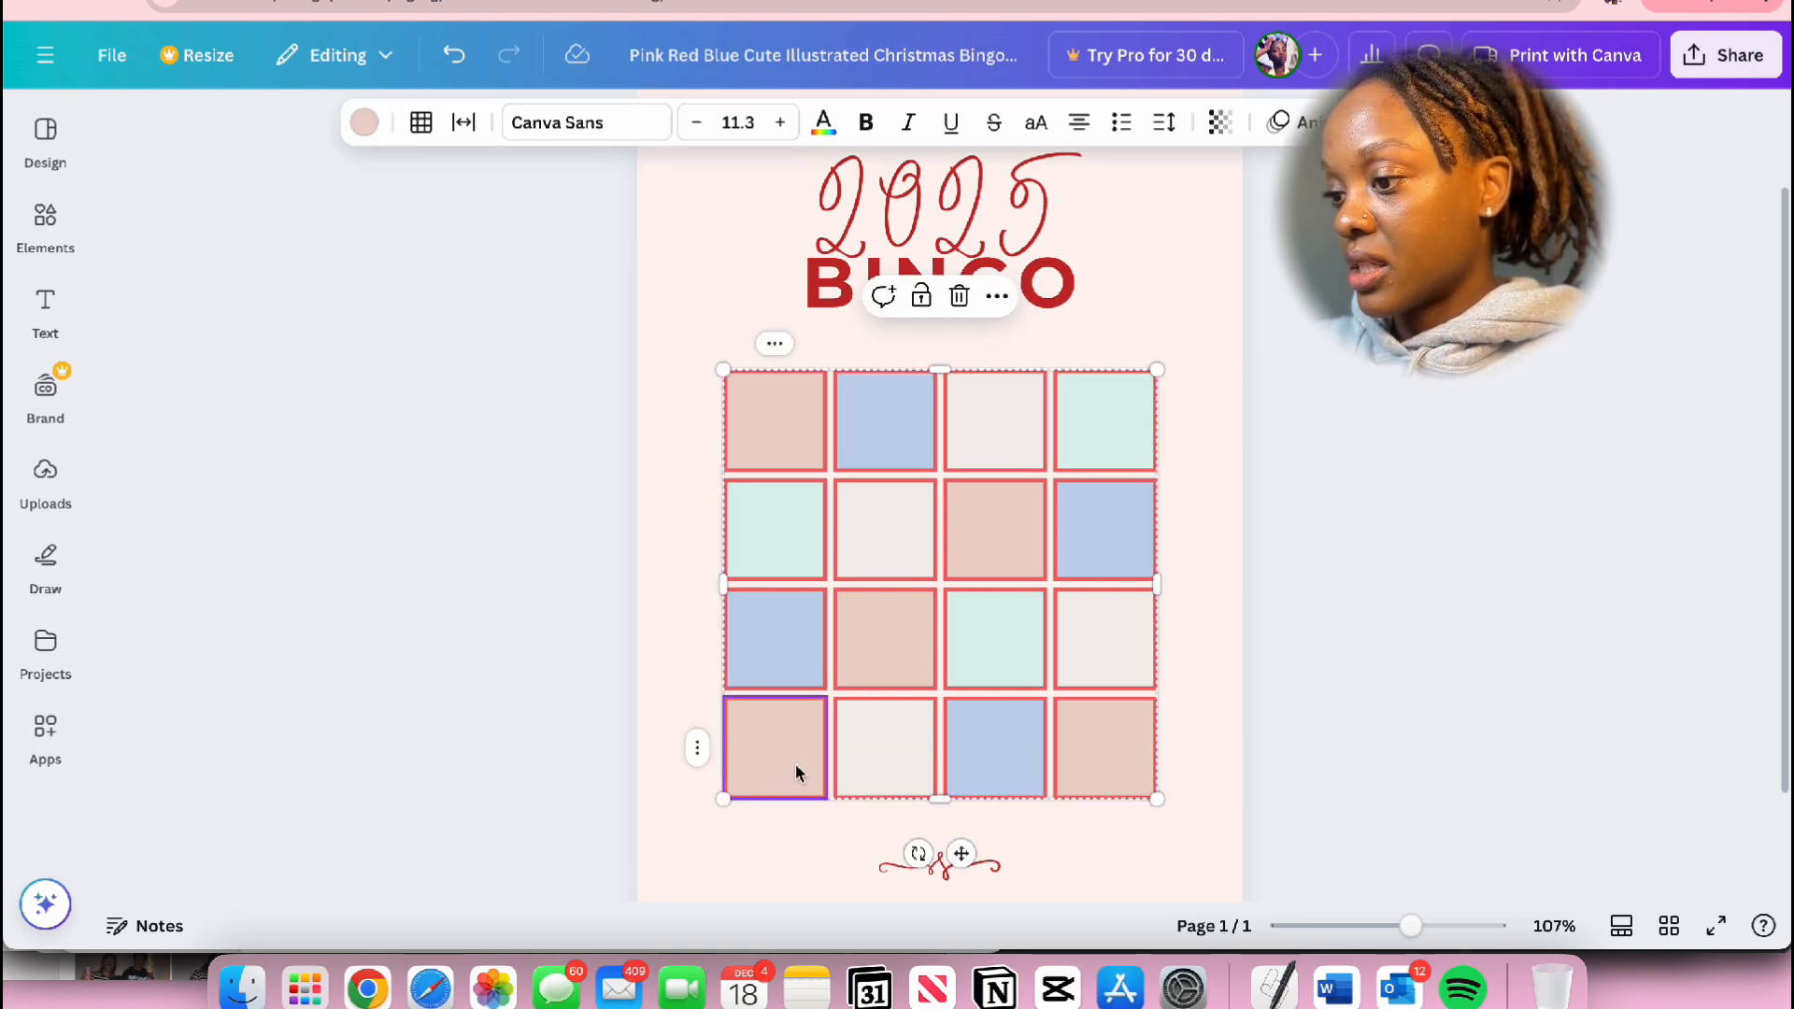
right_click(705, 753)
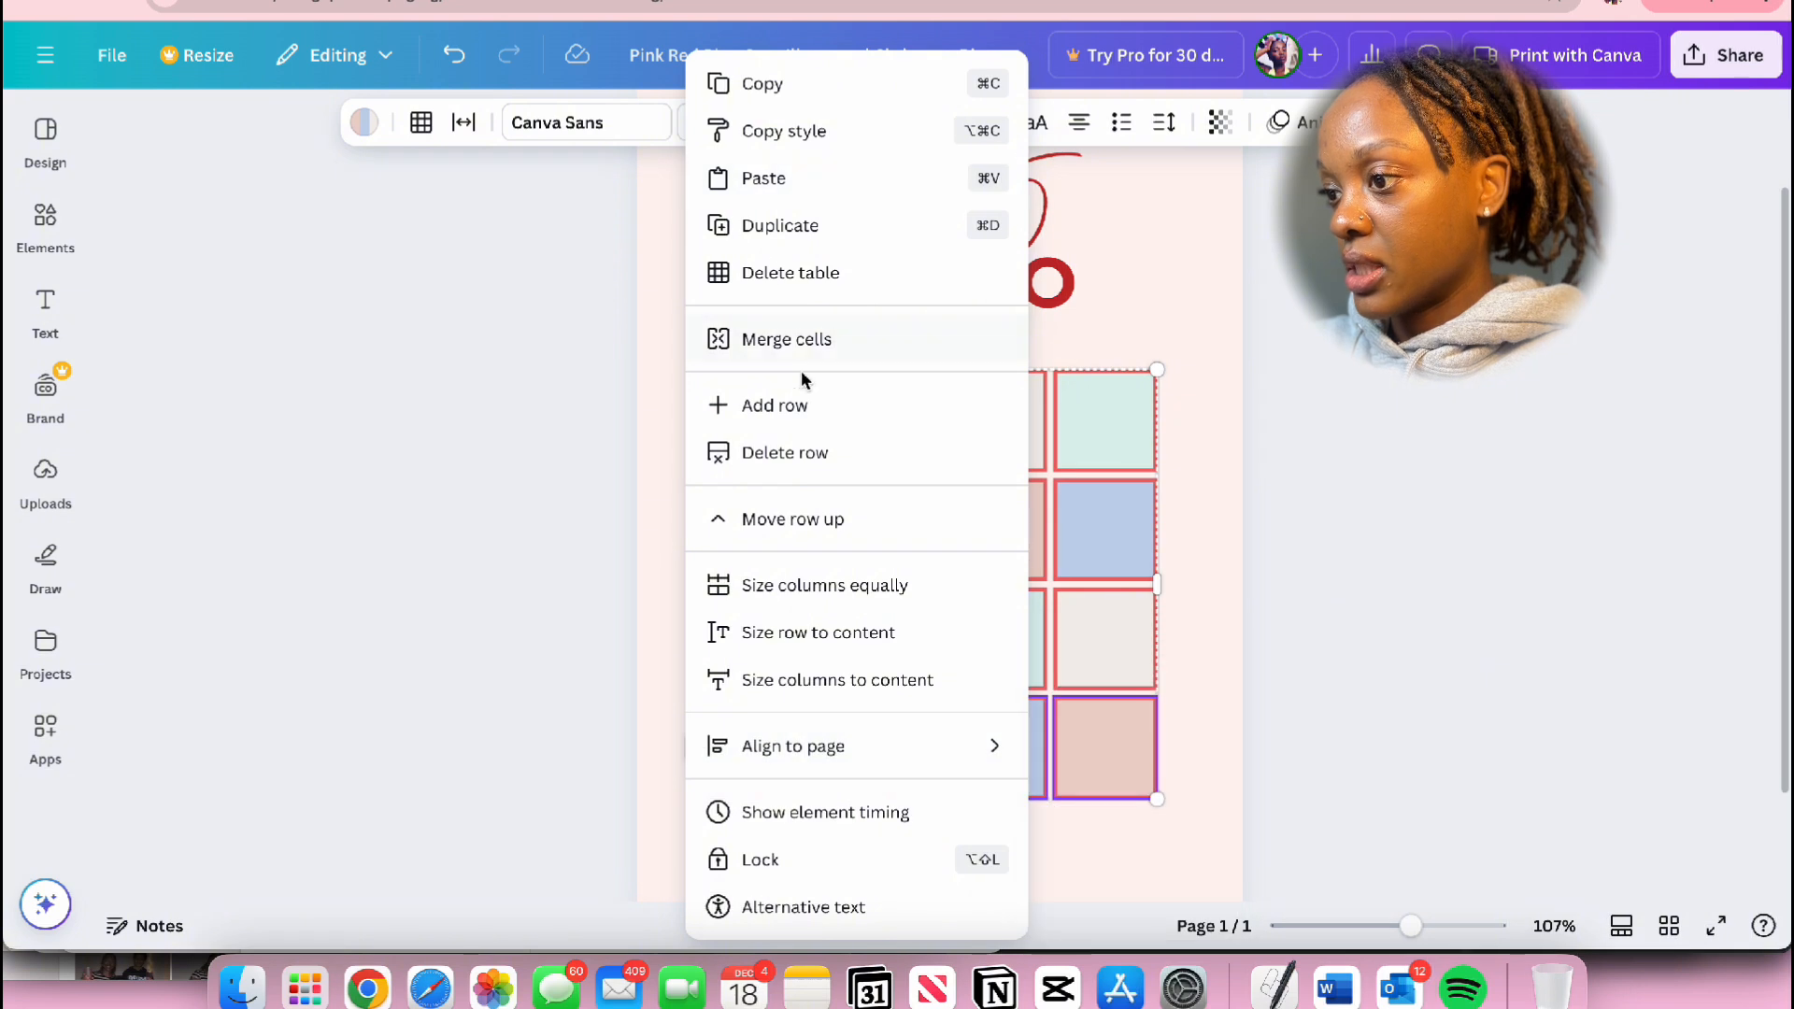
click(895, 468)
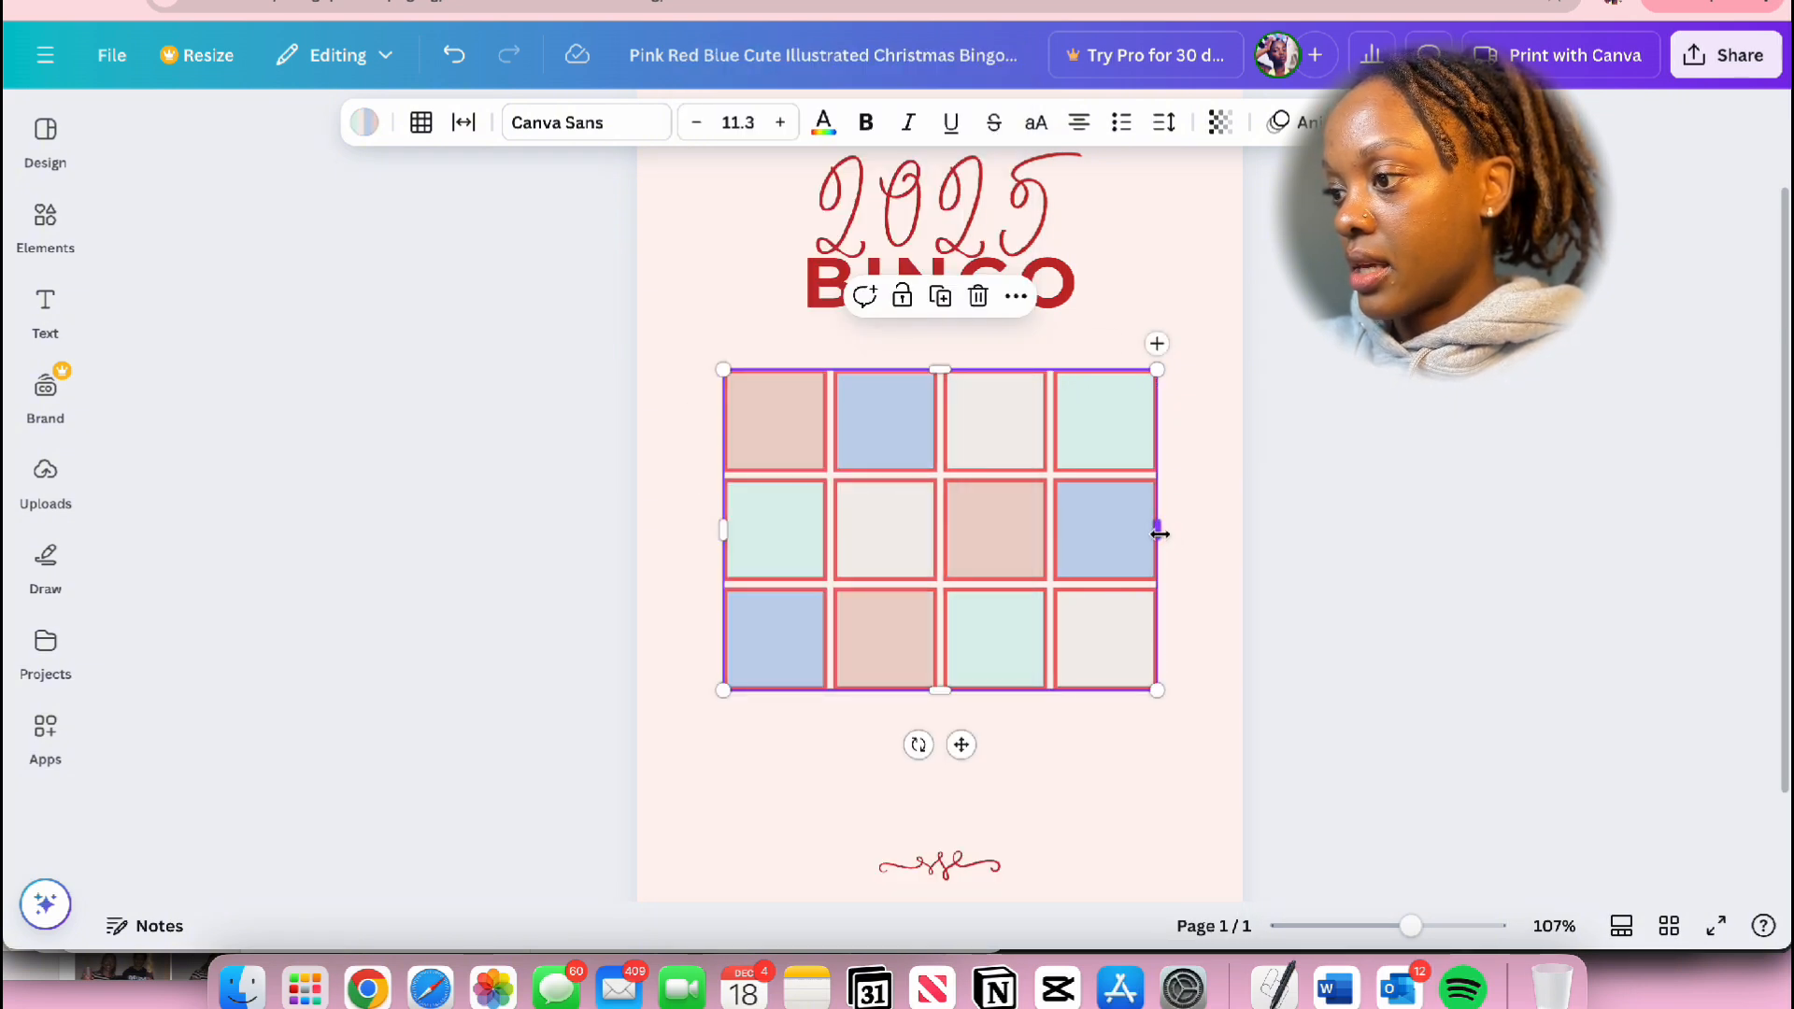
Step: Widen the table slightly and delete its last column, leaving a 3×3 grid
mouse_move(1158, 534)
mouse_down()
mouse_move(1035, 536)
mouse_move(1163, 530)
mouse_up()
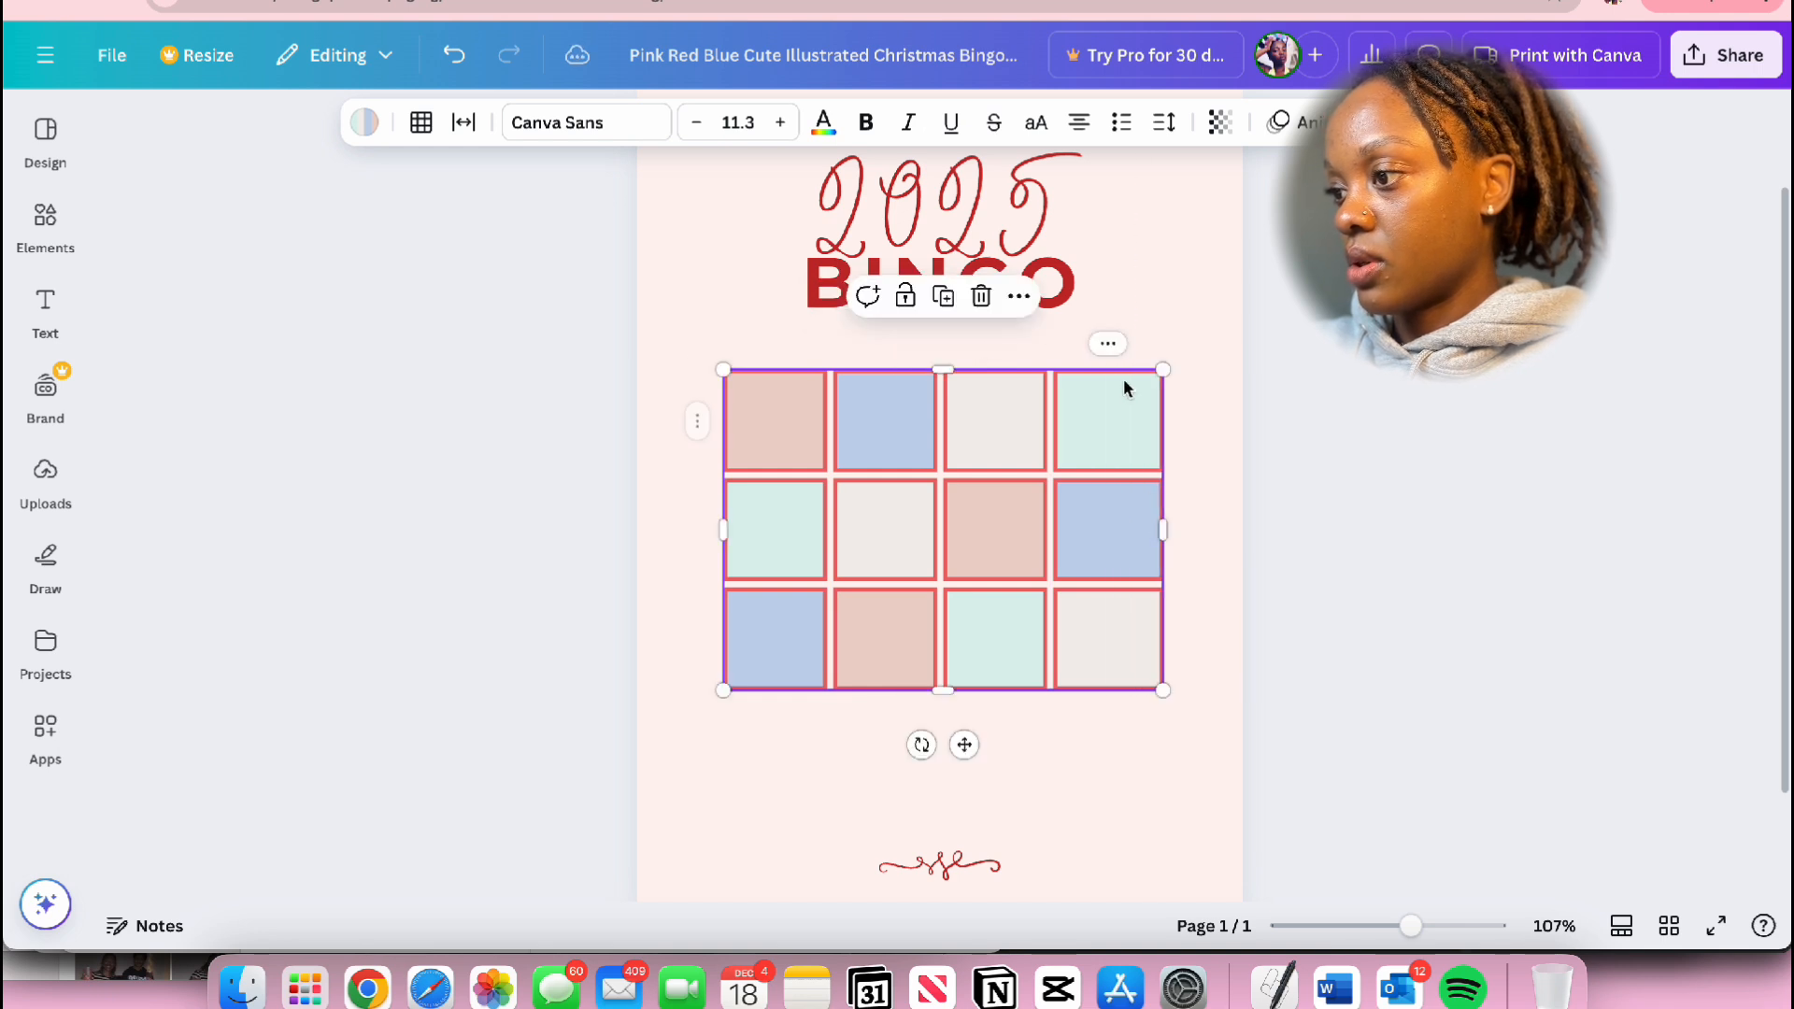
click(1119, 341)
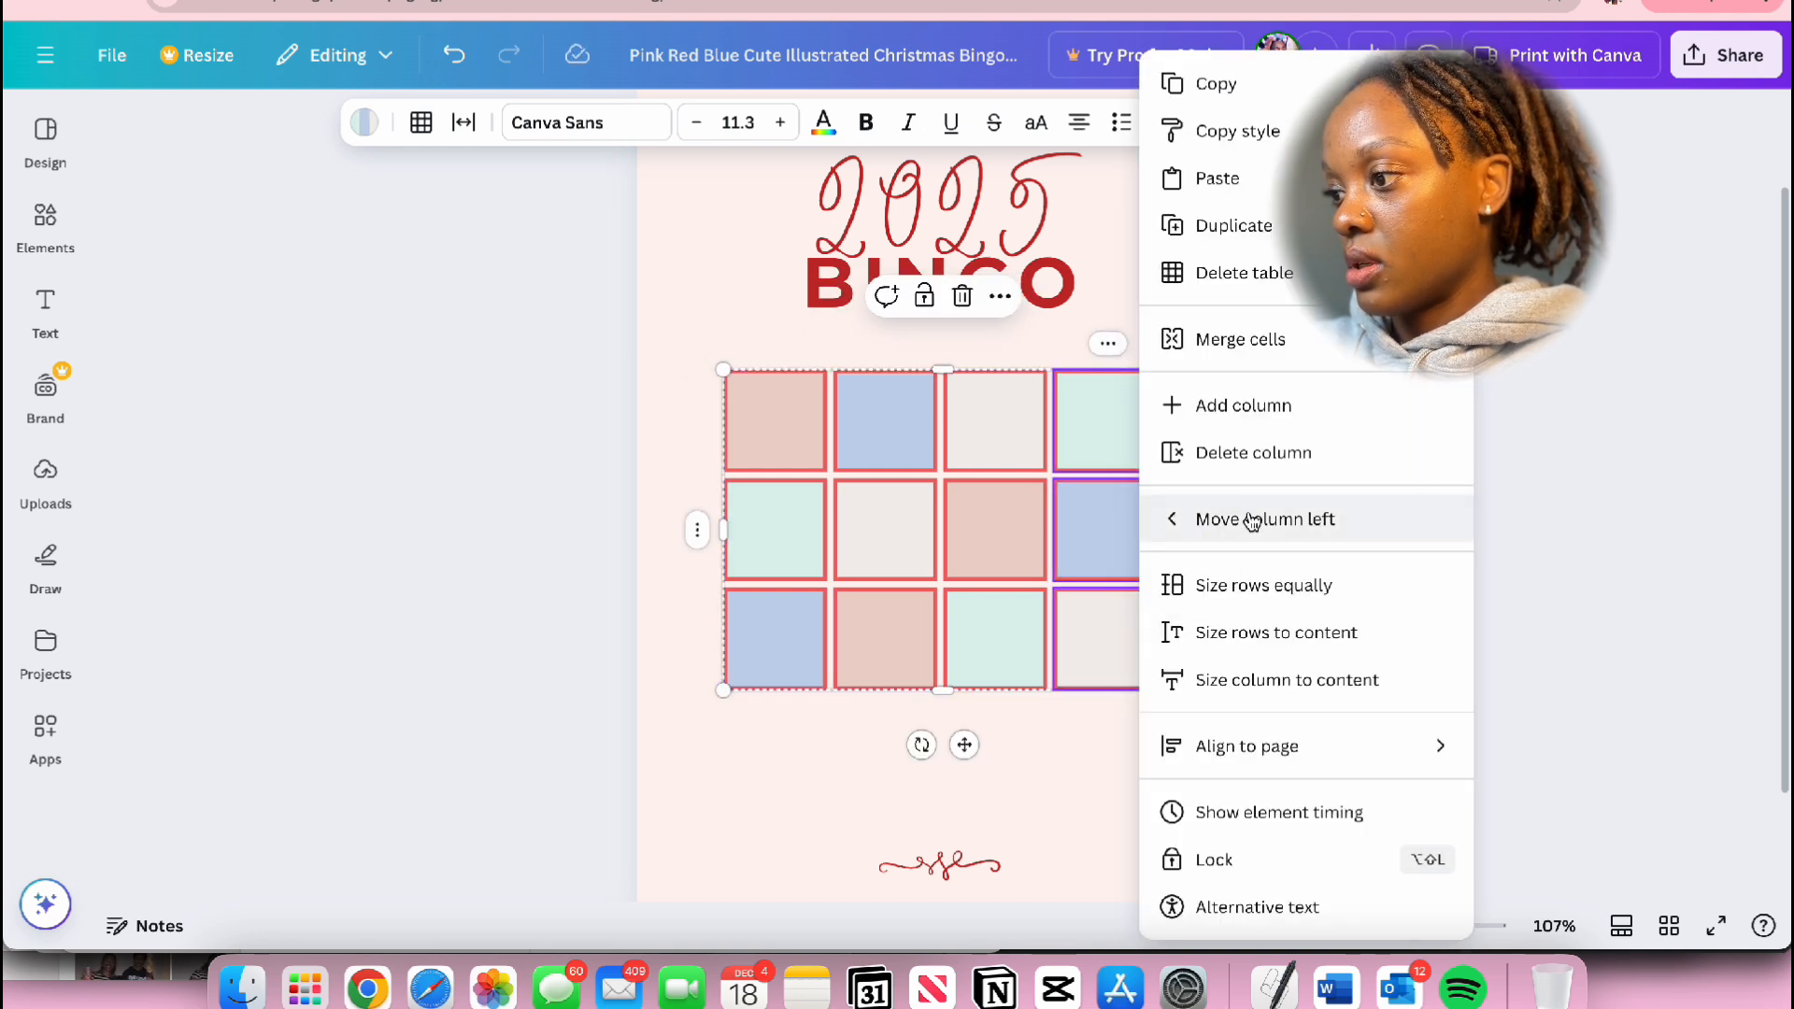
click(1254, 454)
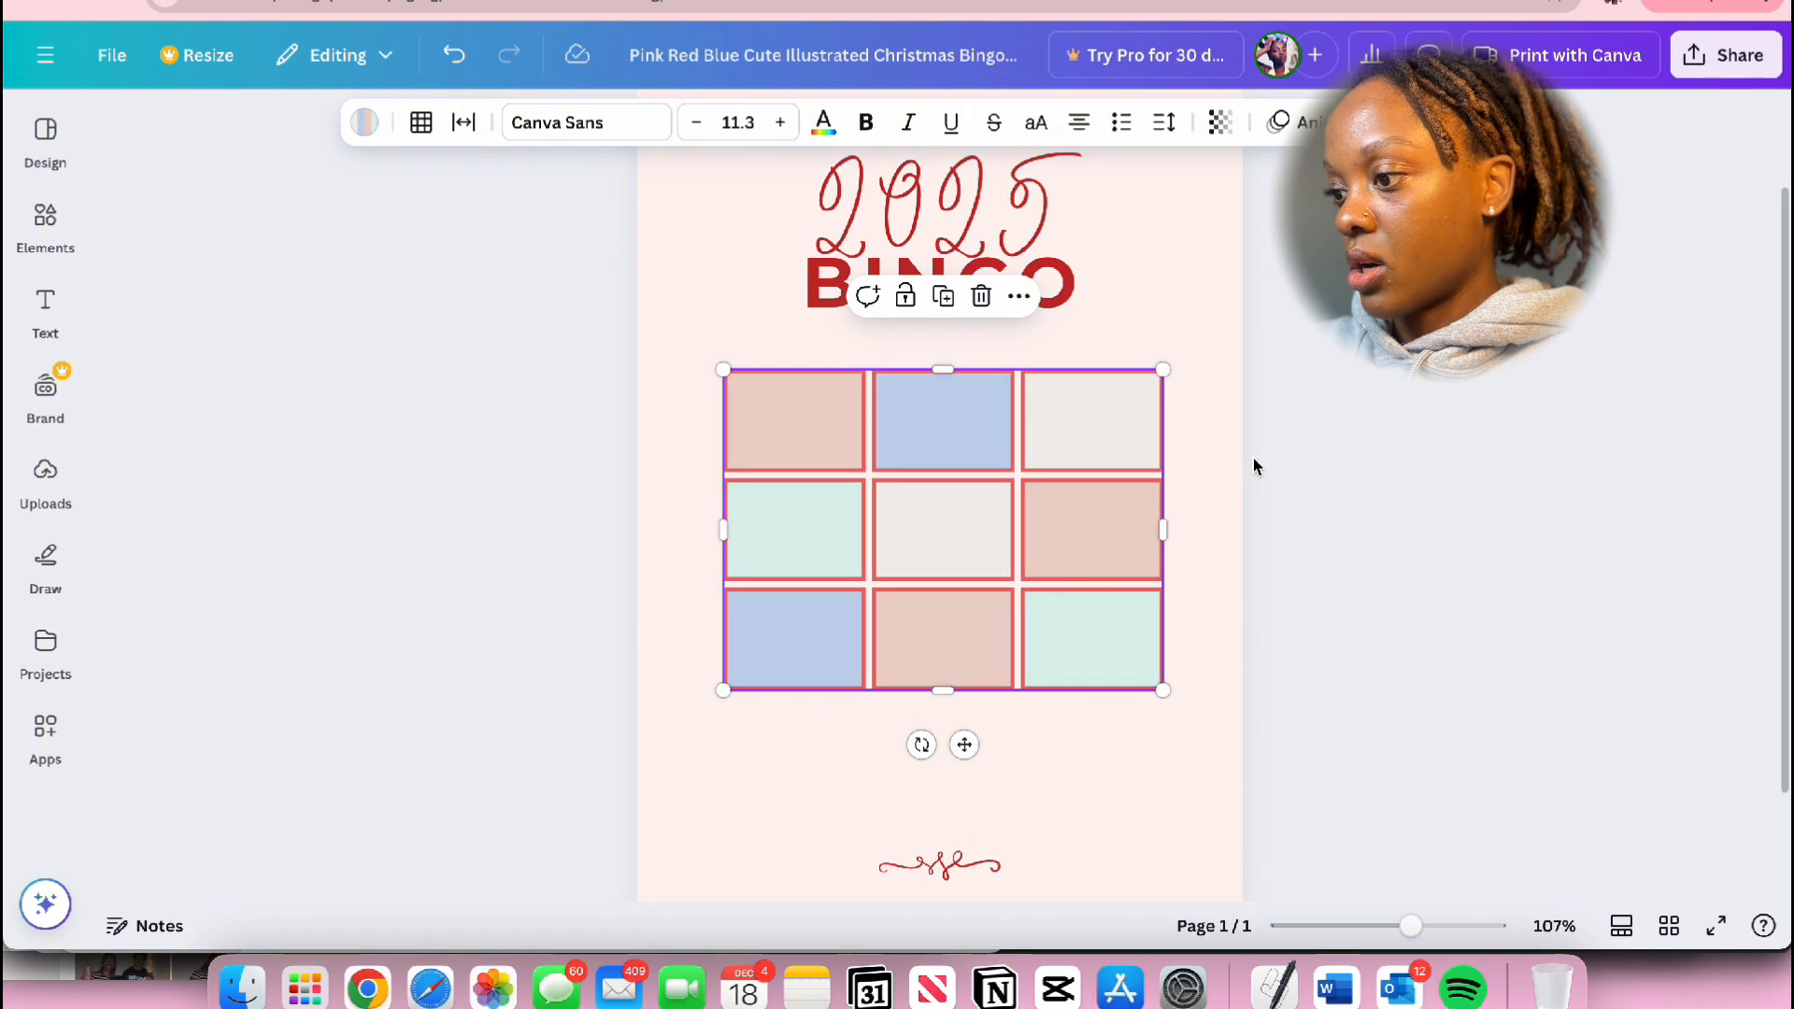
Step: Stretch the 3×3 table taller at both ends and move it down, clear of the BINGO title
drag(947, 698, 949, 765)
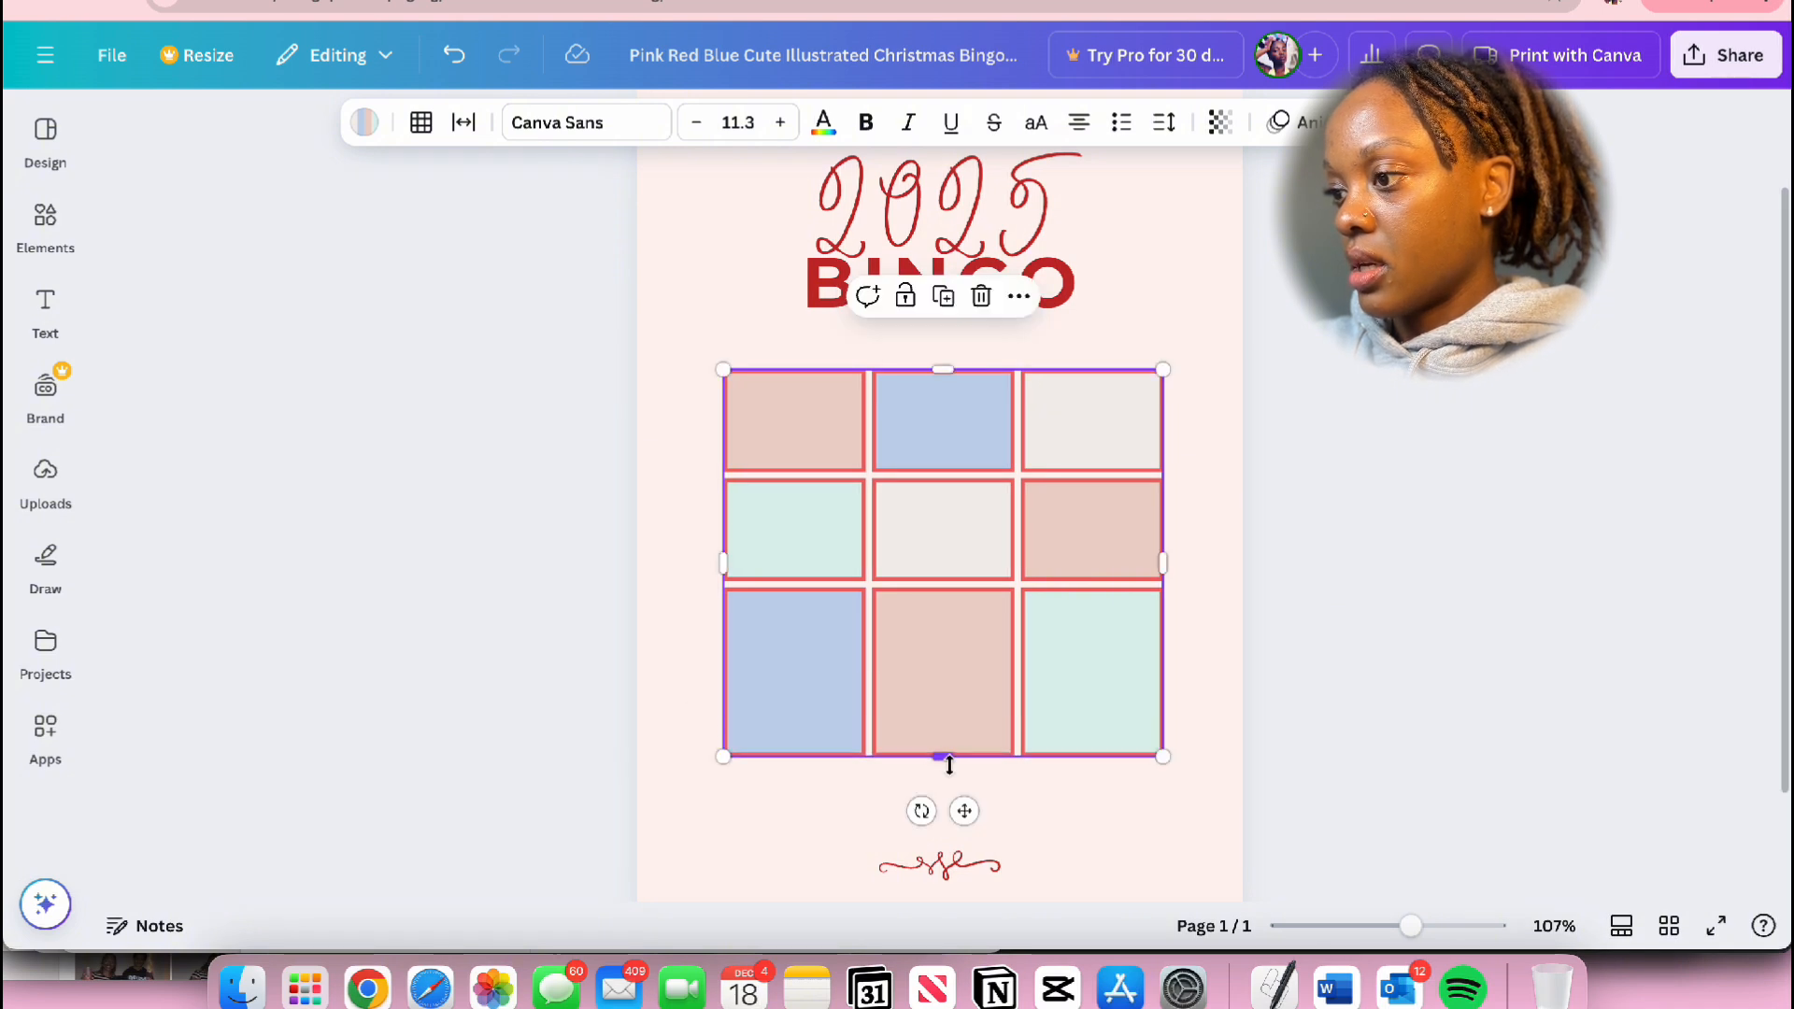
drag(943, 370, 944, 317)
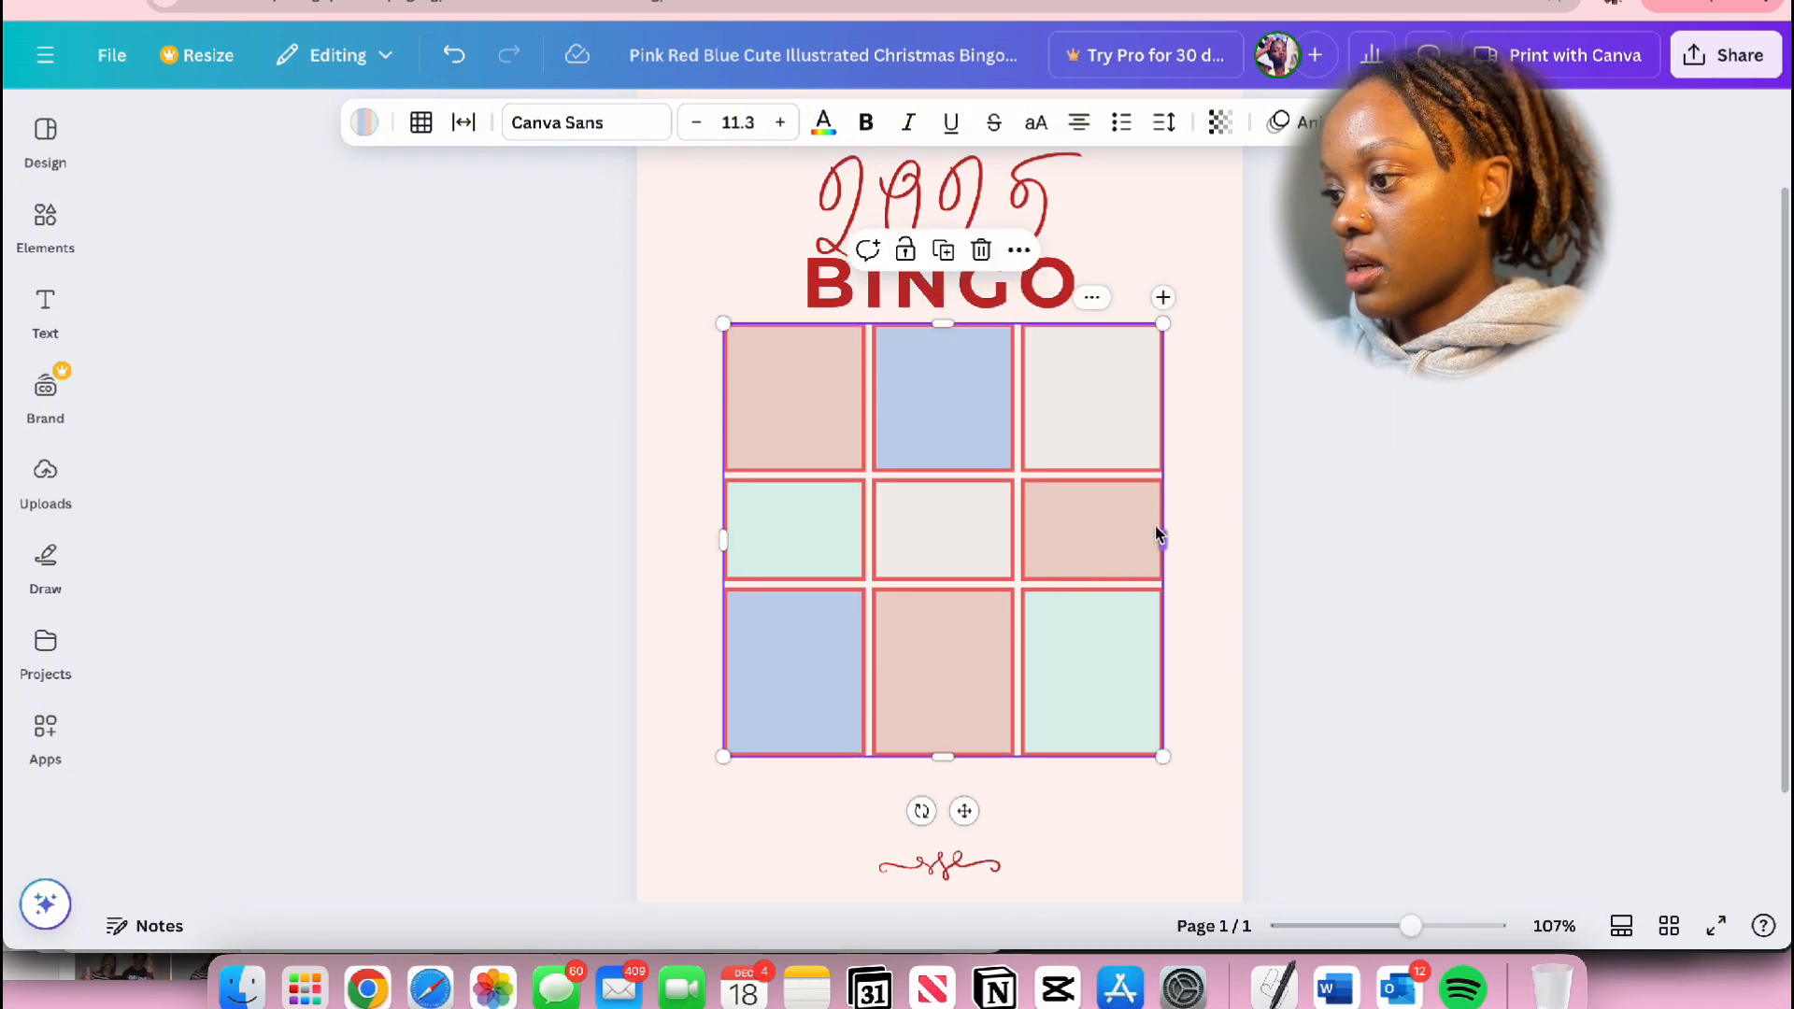
drag(994, 549, 1000, 622)
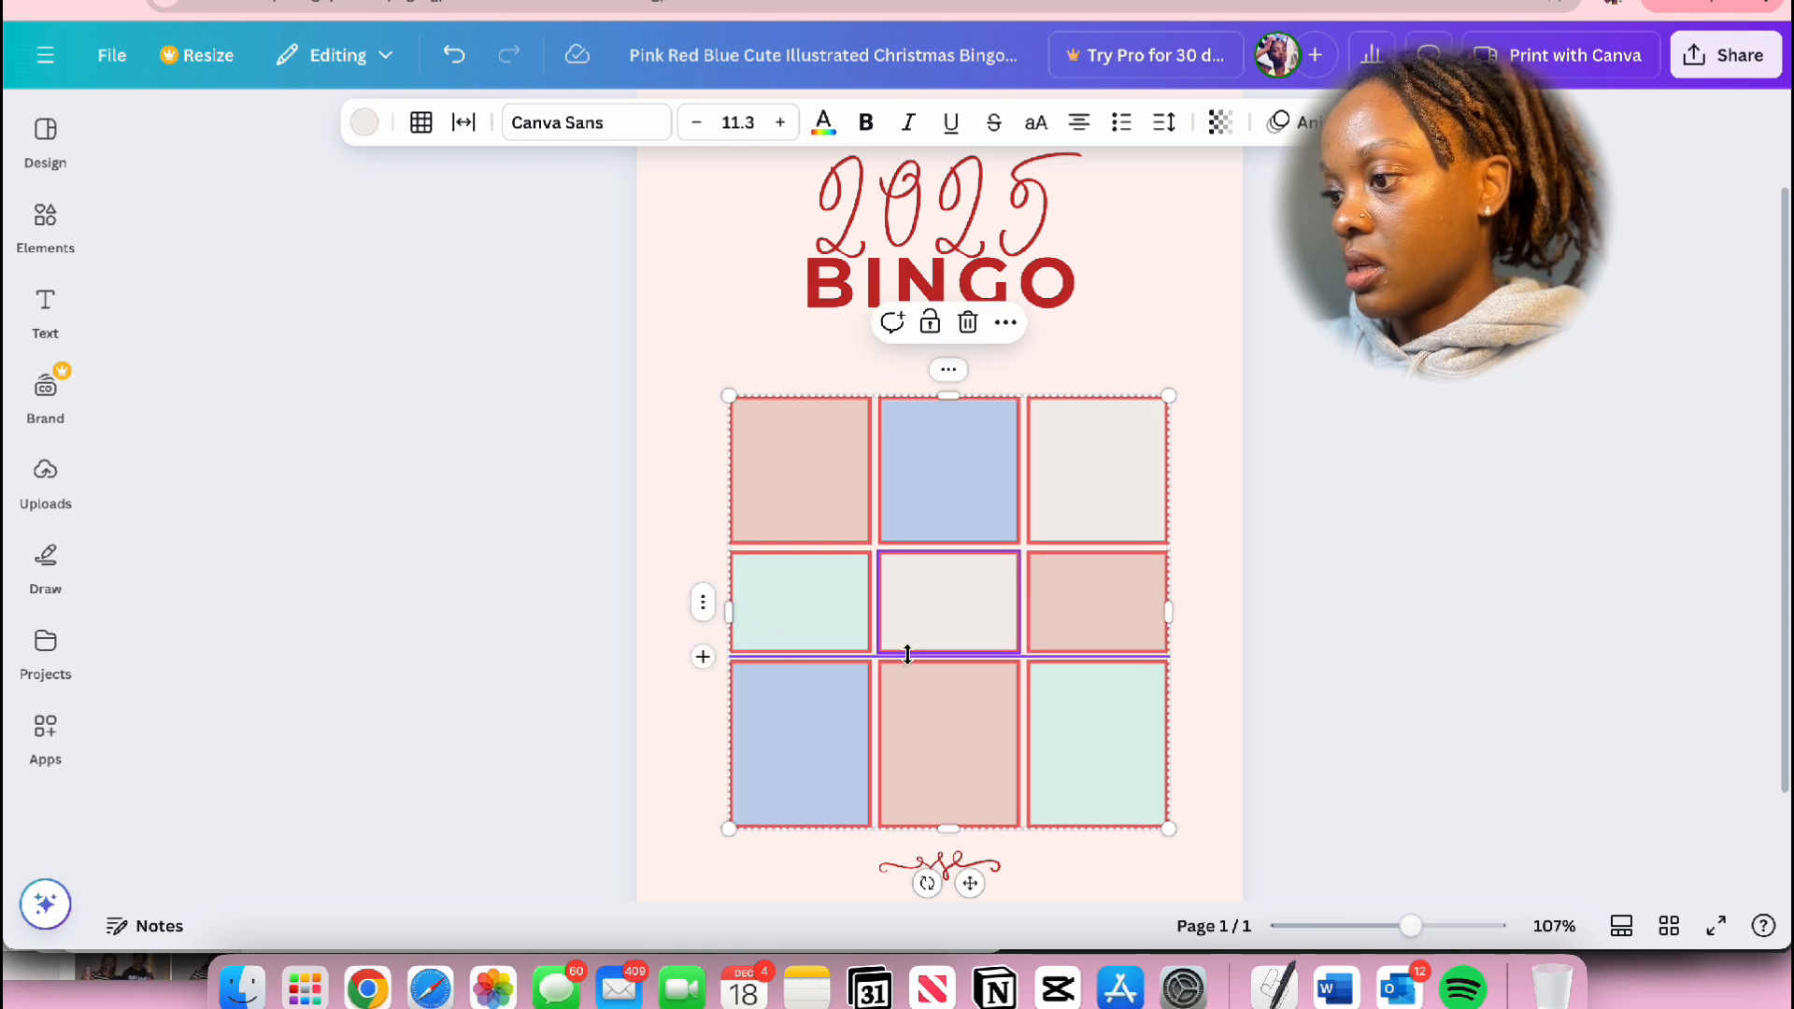
Step: Make the middle row taller and the first row slightly shorter so the three rows look nearly equal
drag(905, 653, 913, 688)
click(1398, 532)
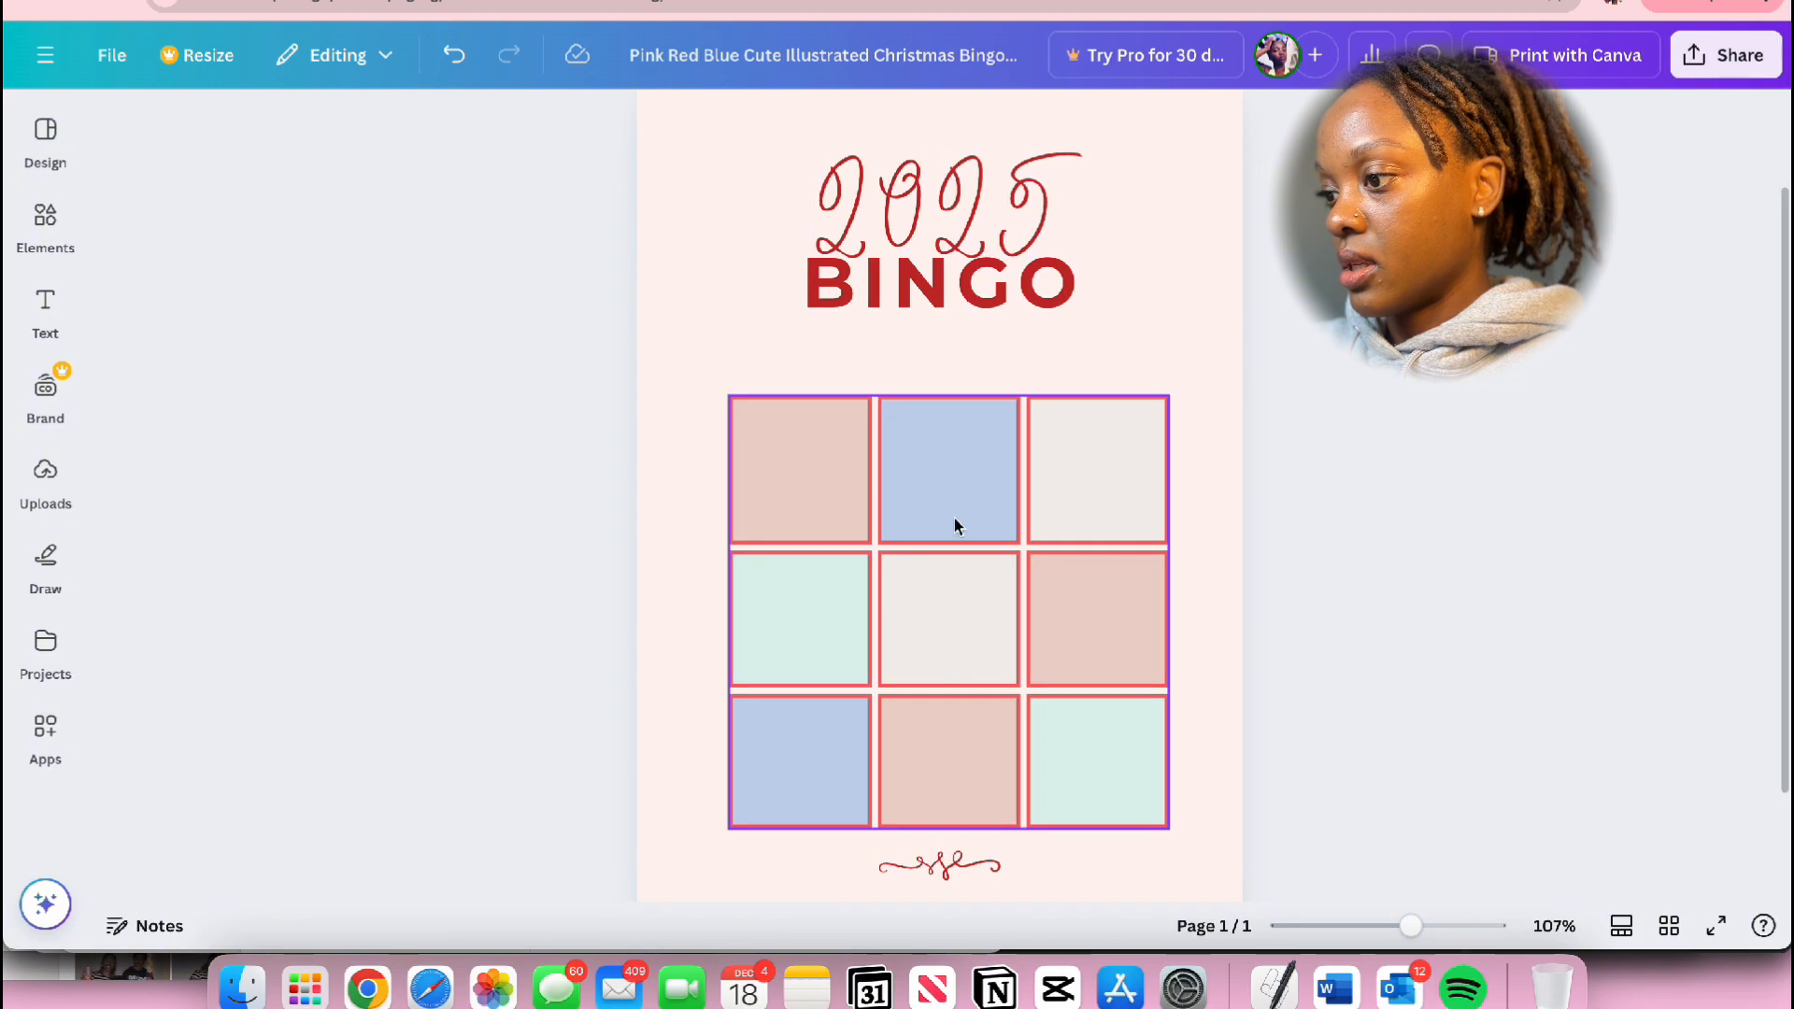
click(951, 545)
drag(949, 546, 952, 535)
click(1569, 436)
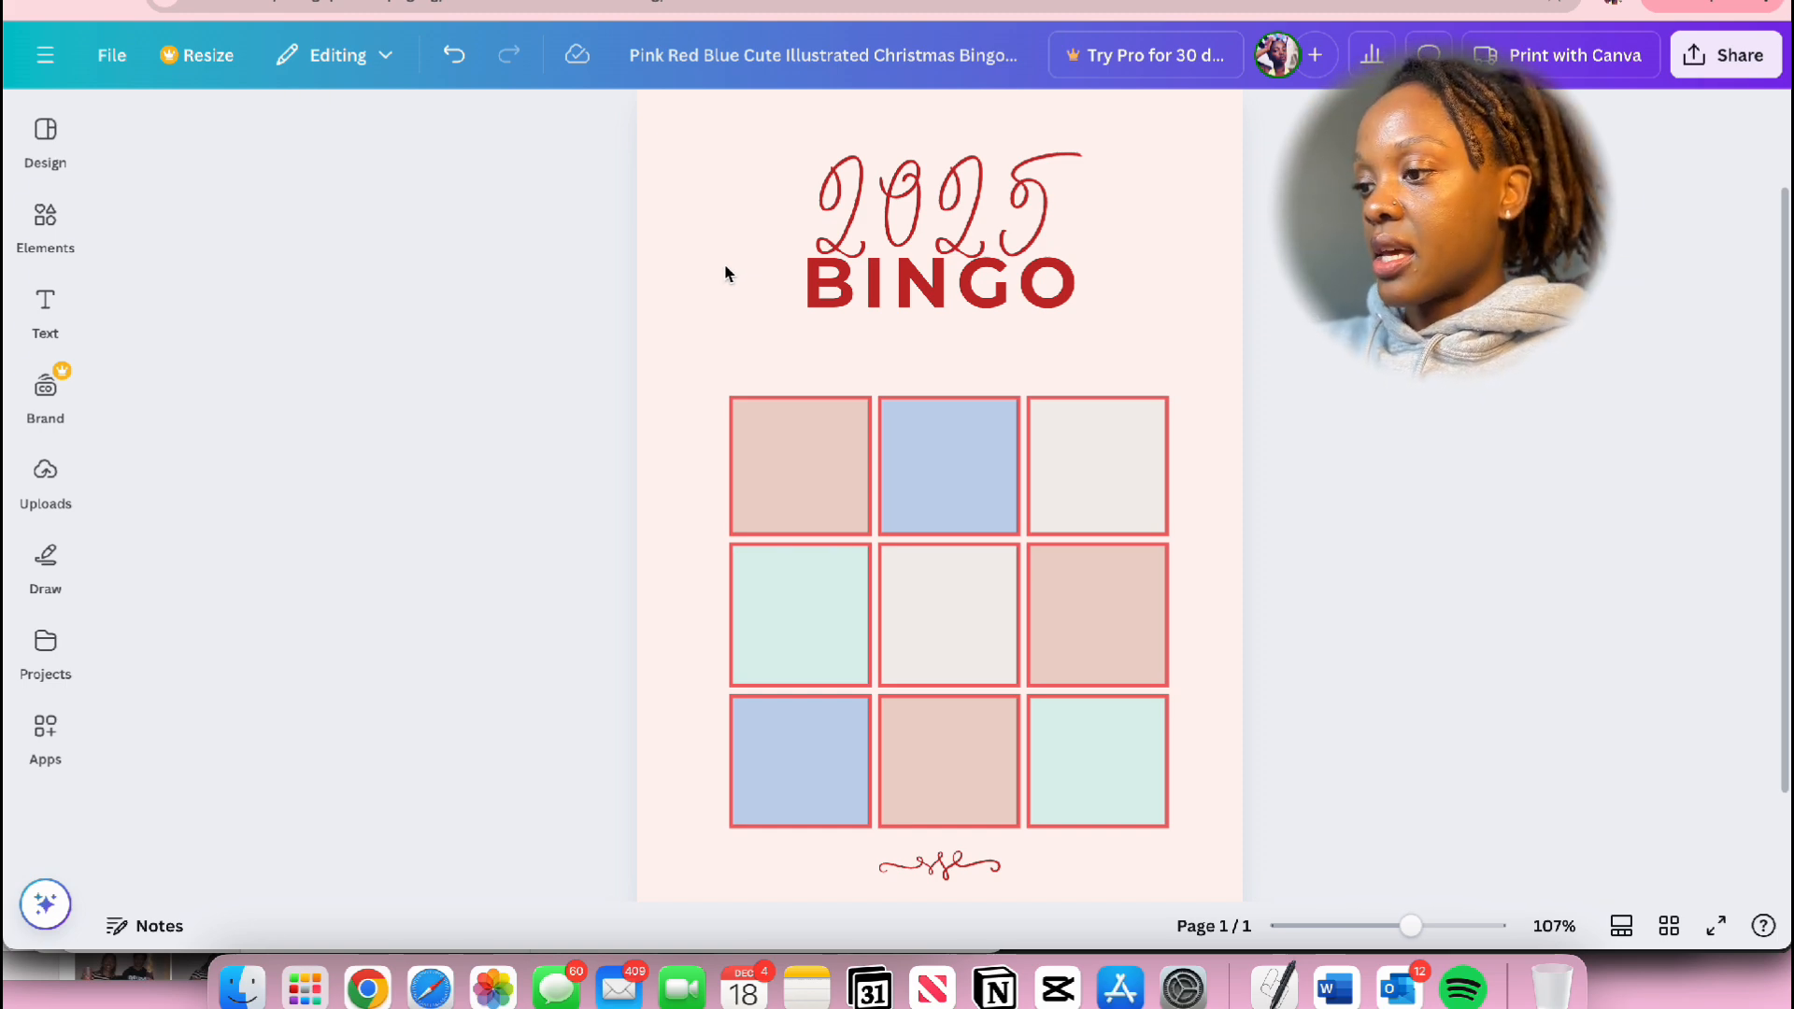
Step: Fill the blue top-middle cell with the yellow-to-pink gradient and apply the change to all matching blue cells
click(965, 450)
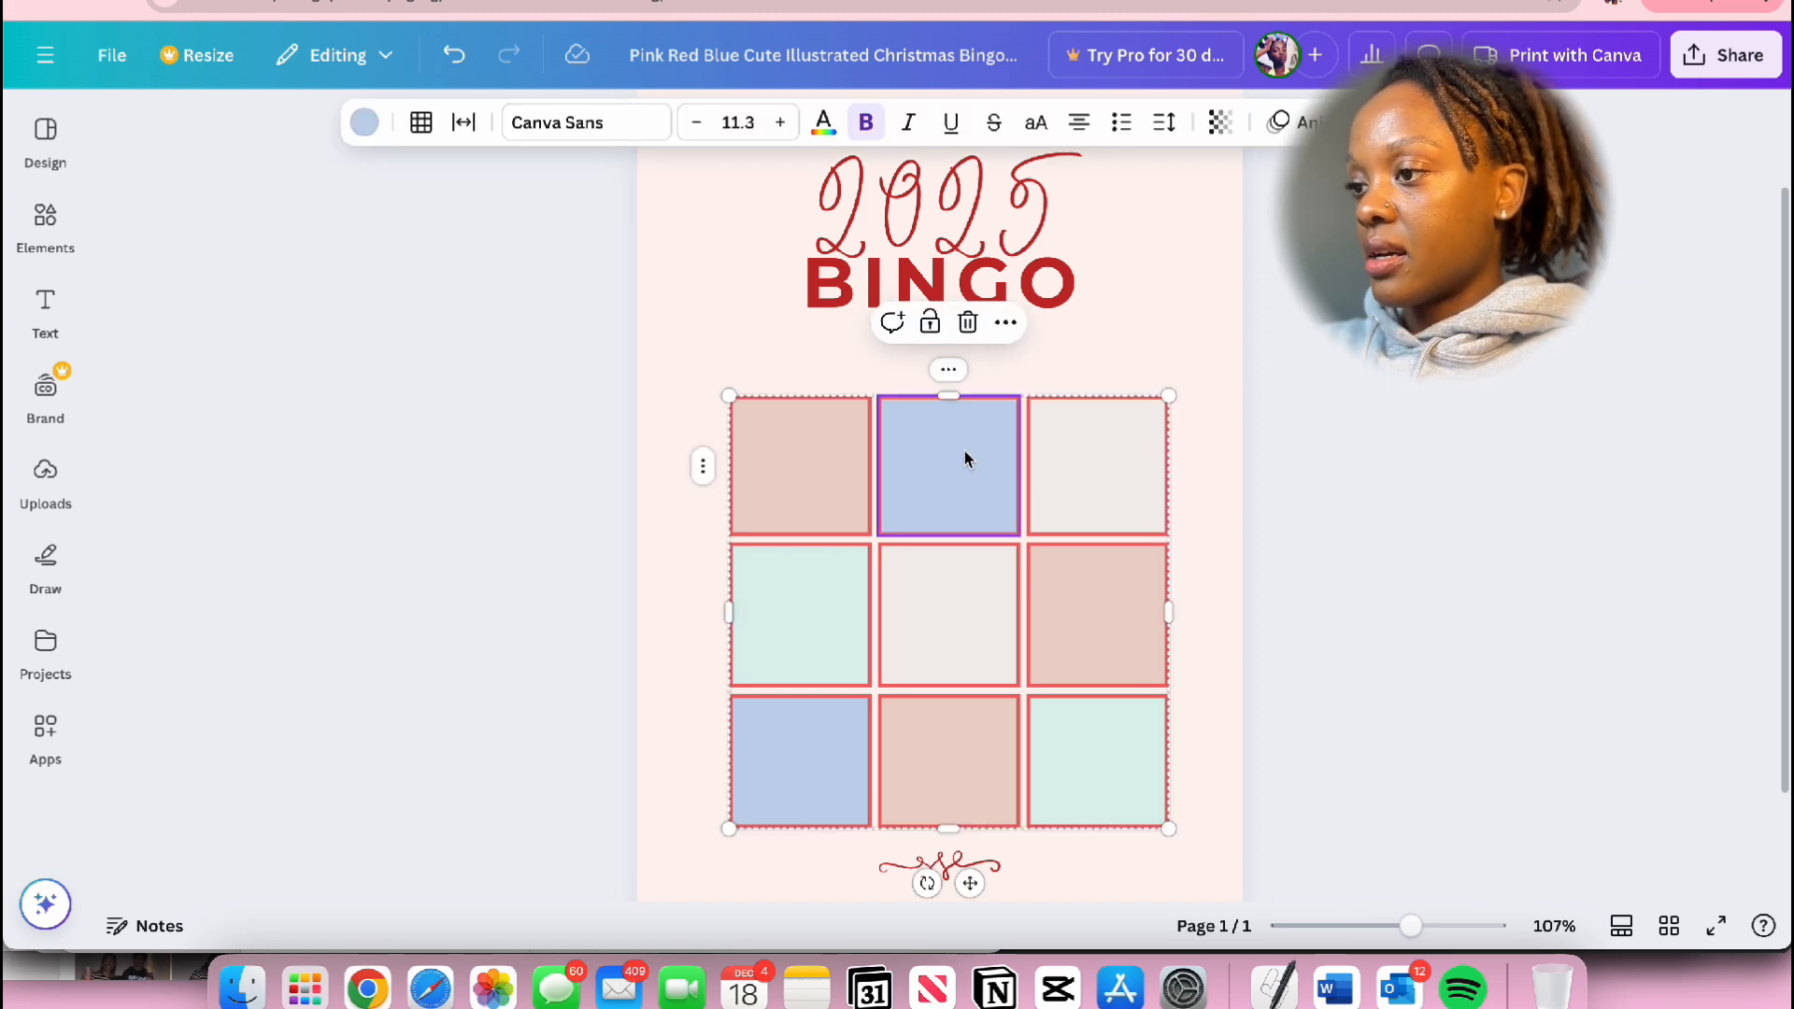
click(374, 121)
scroll(353, 501, down, 4)
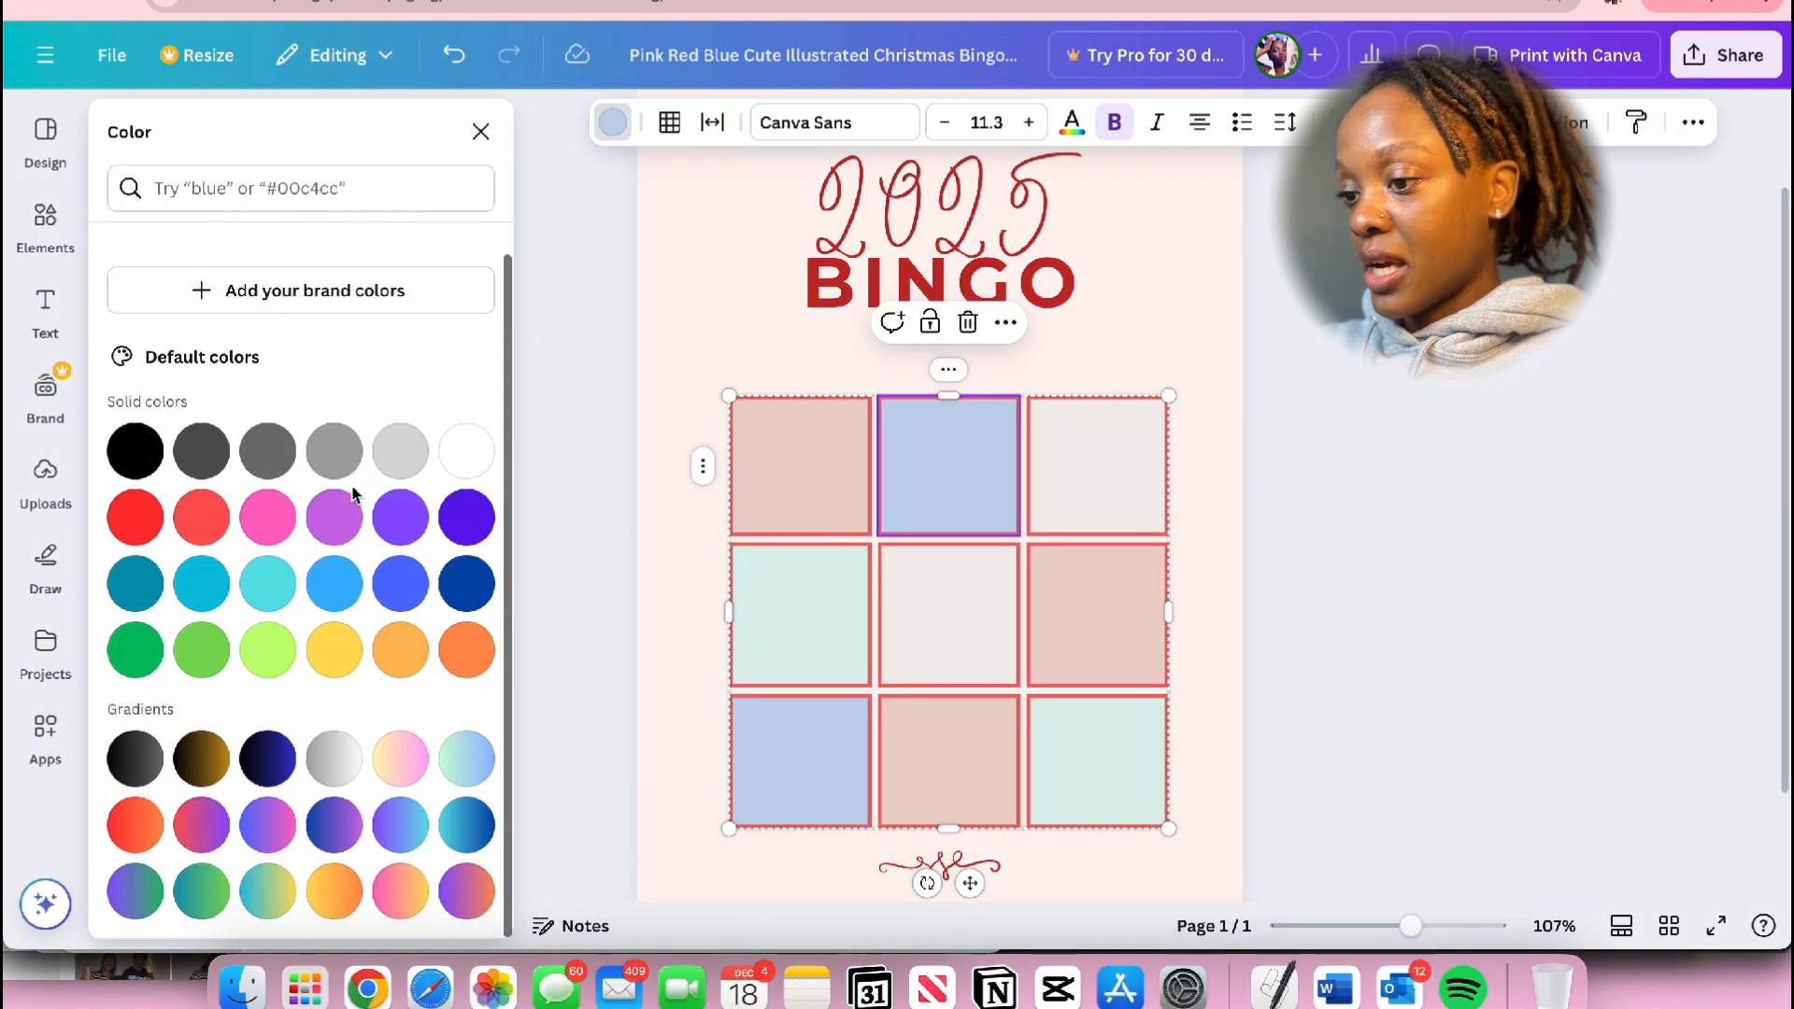
click(400, 771)
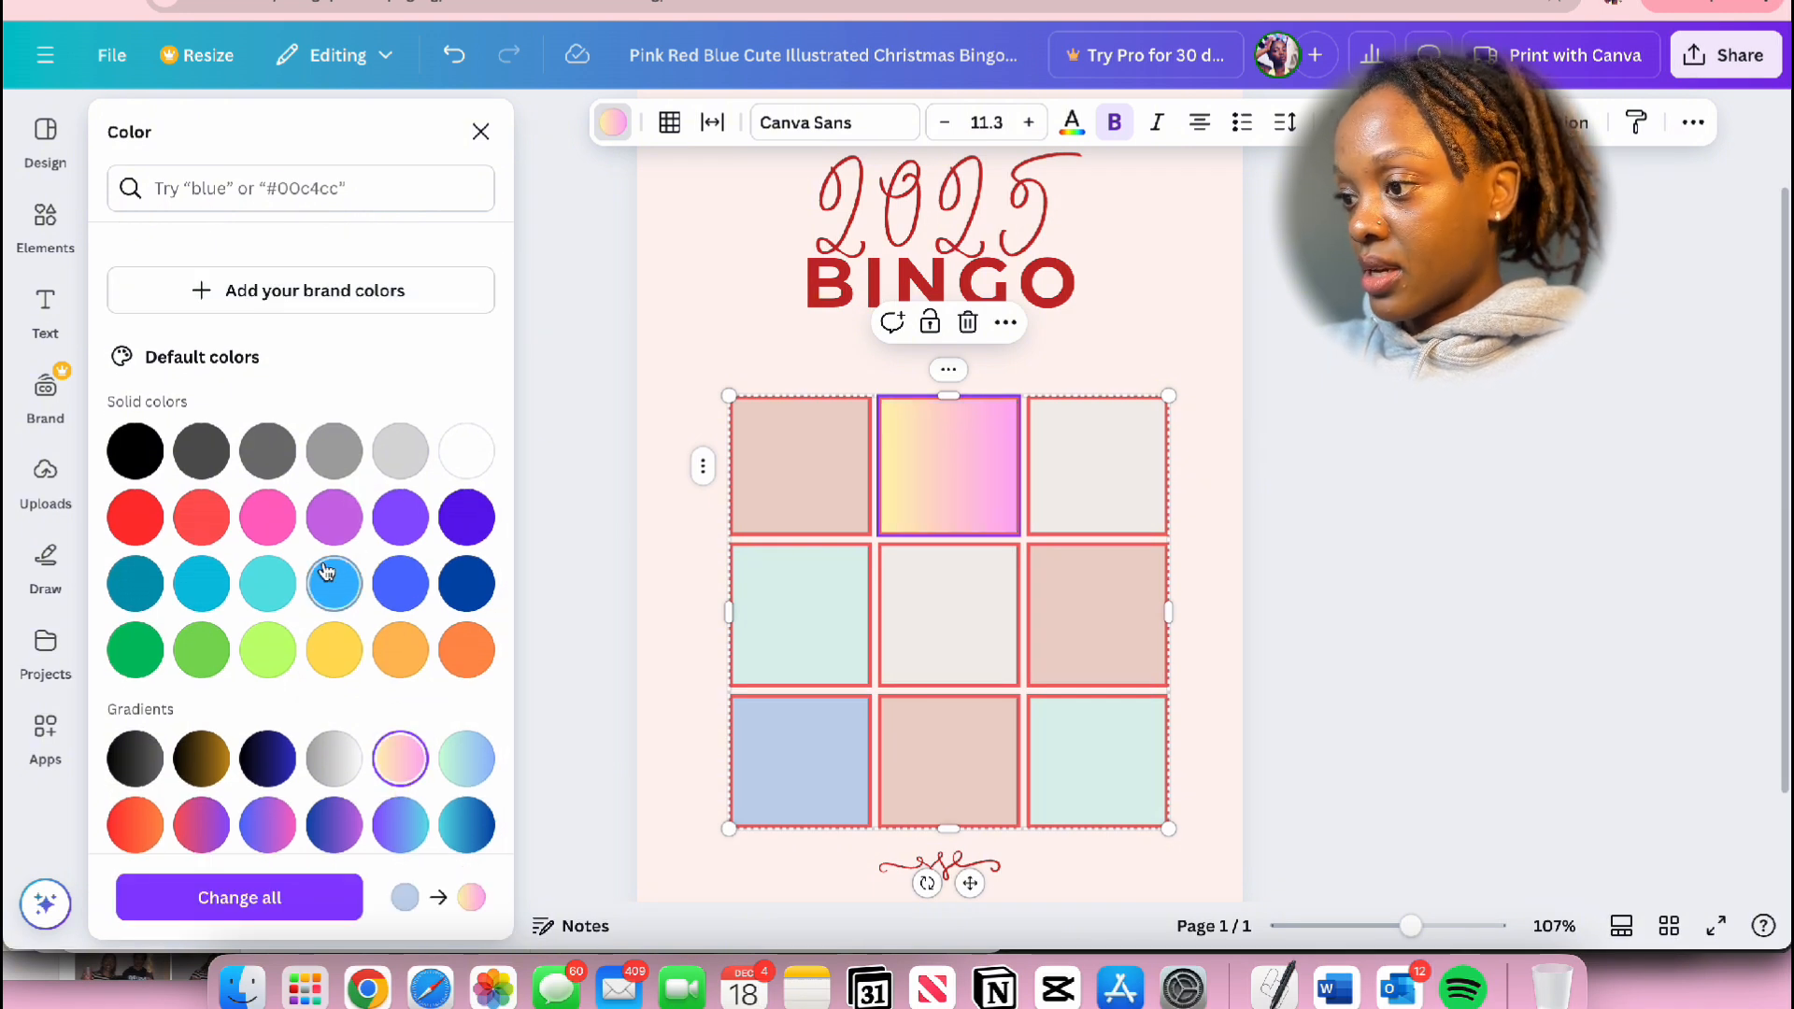
click(233, 899)
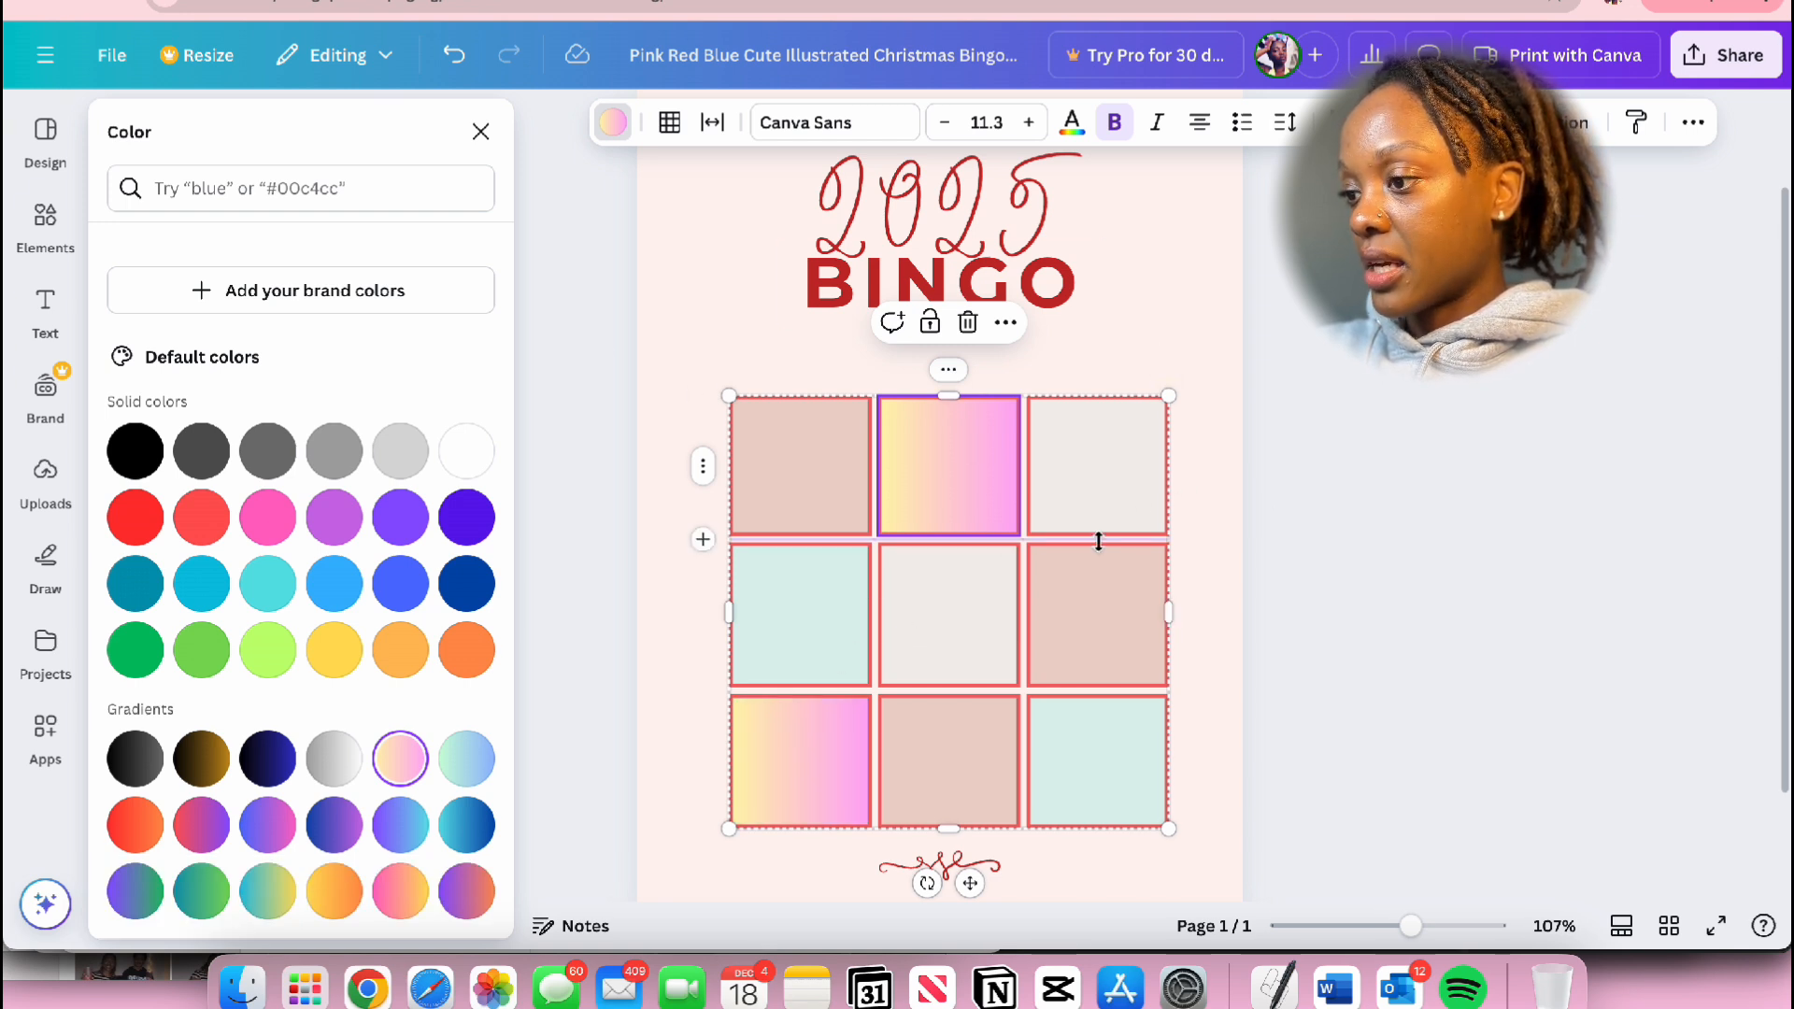
click(1430, 388)
Step: Recolor the mint green cell in the middle row solid hot pink and apply the change to all matching cells
click(763, 572)
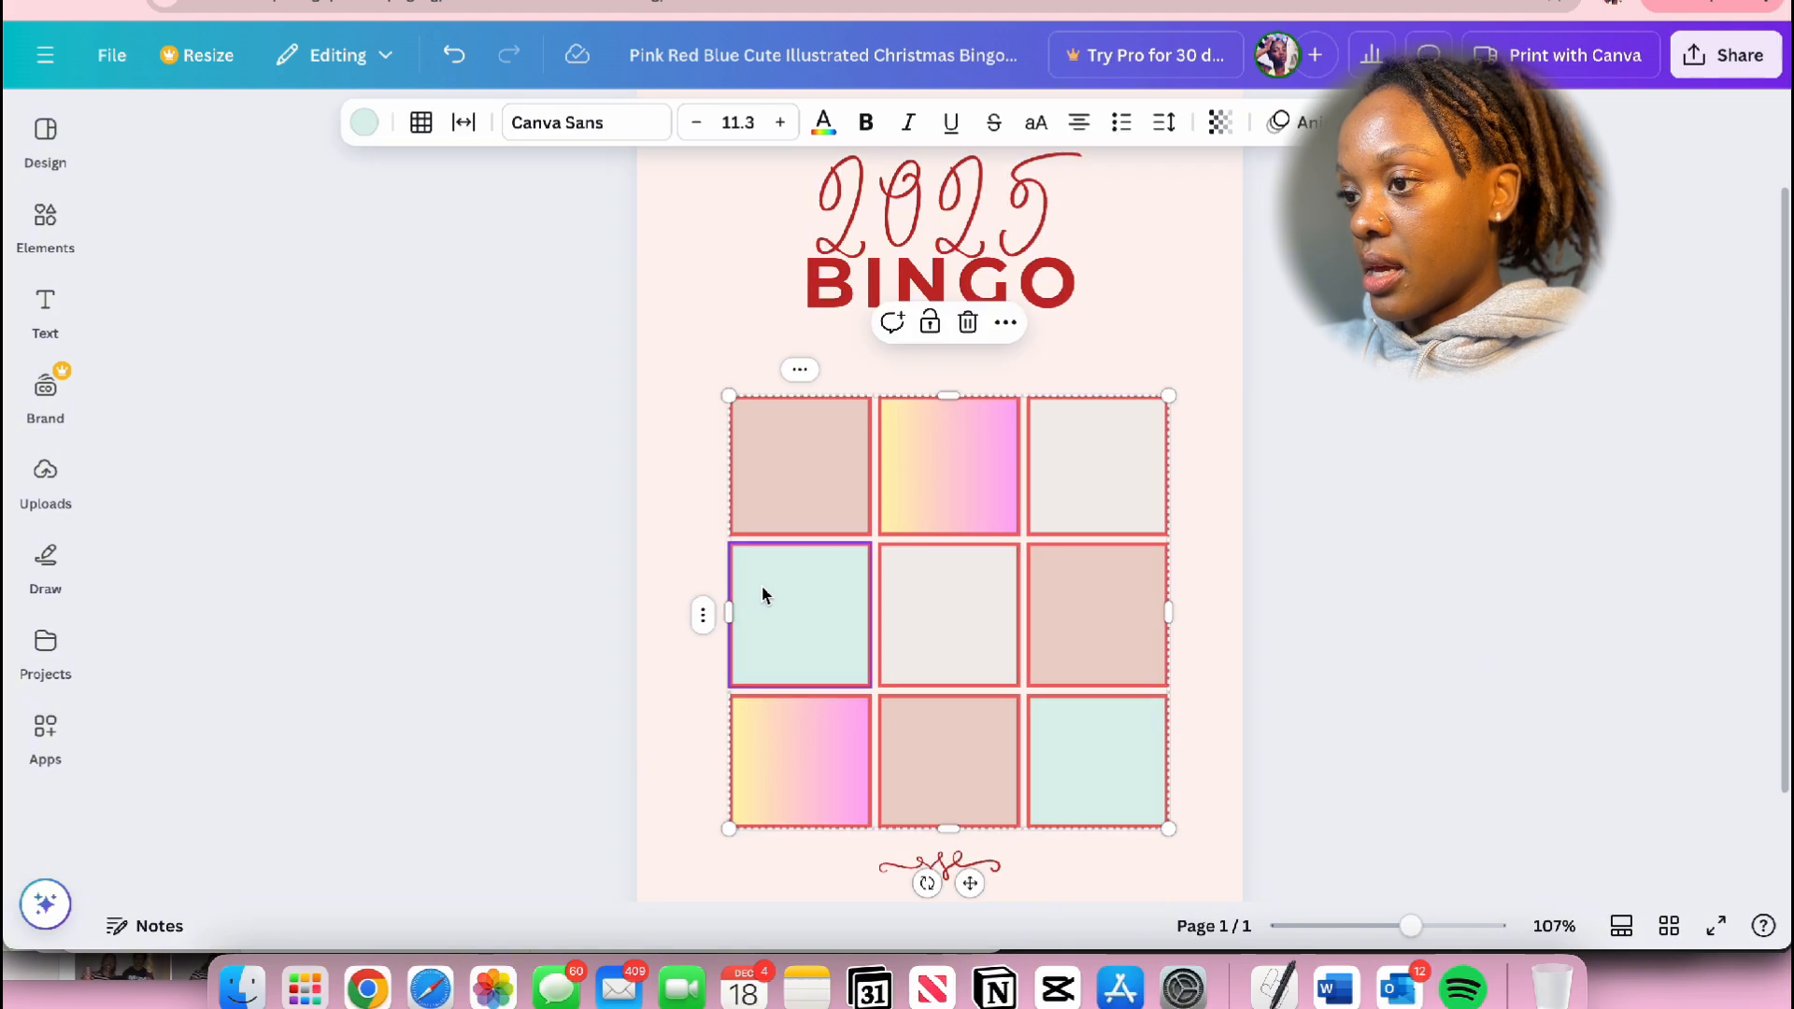
click(364, 123)
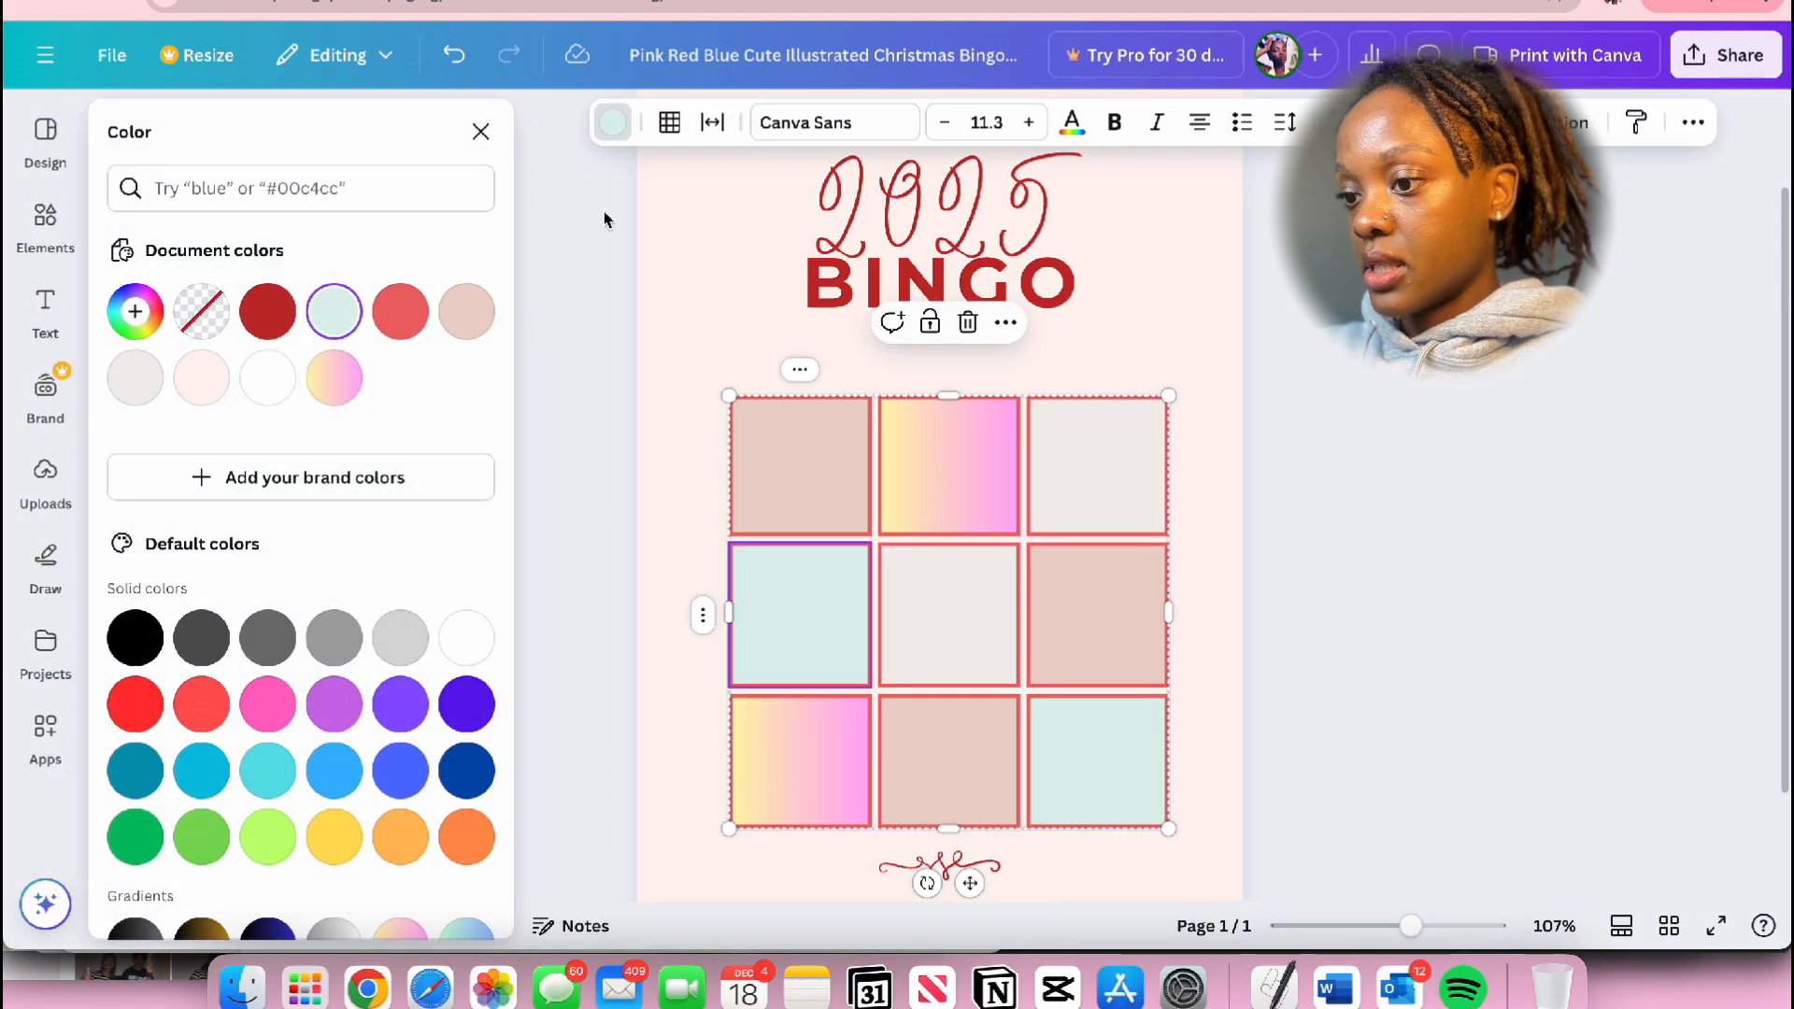
scroll(414, 662, down, 1)
click(268, 604)
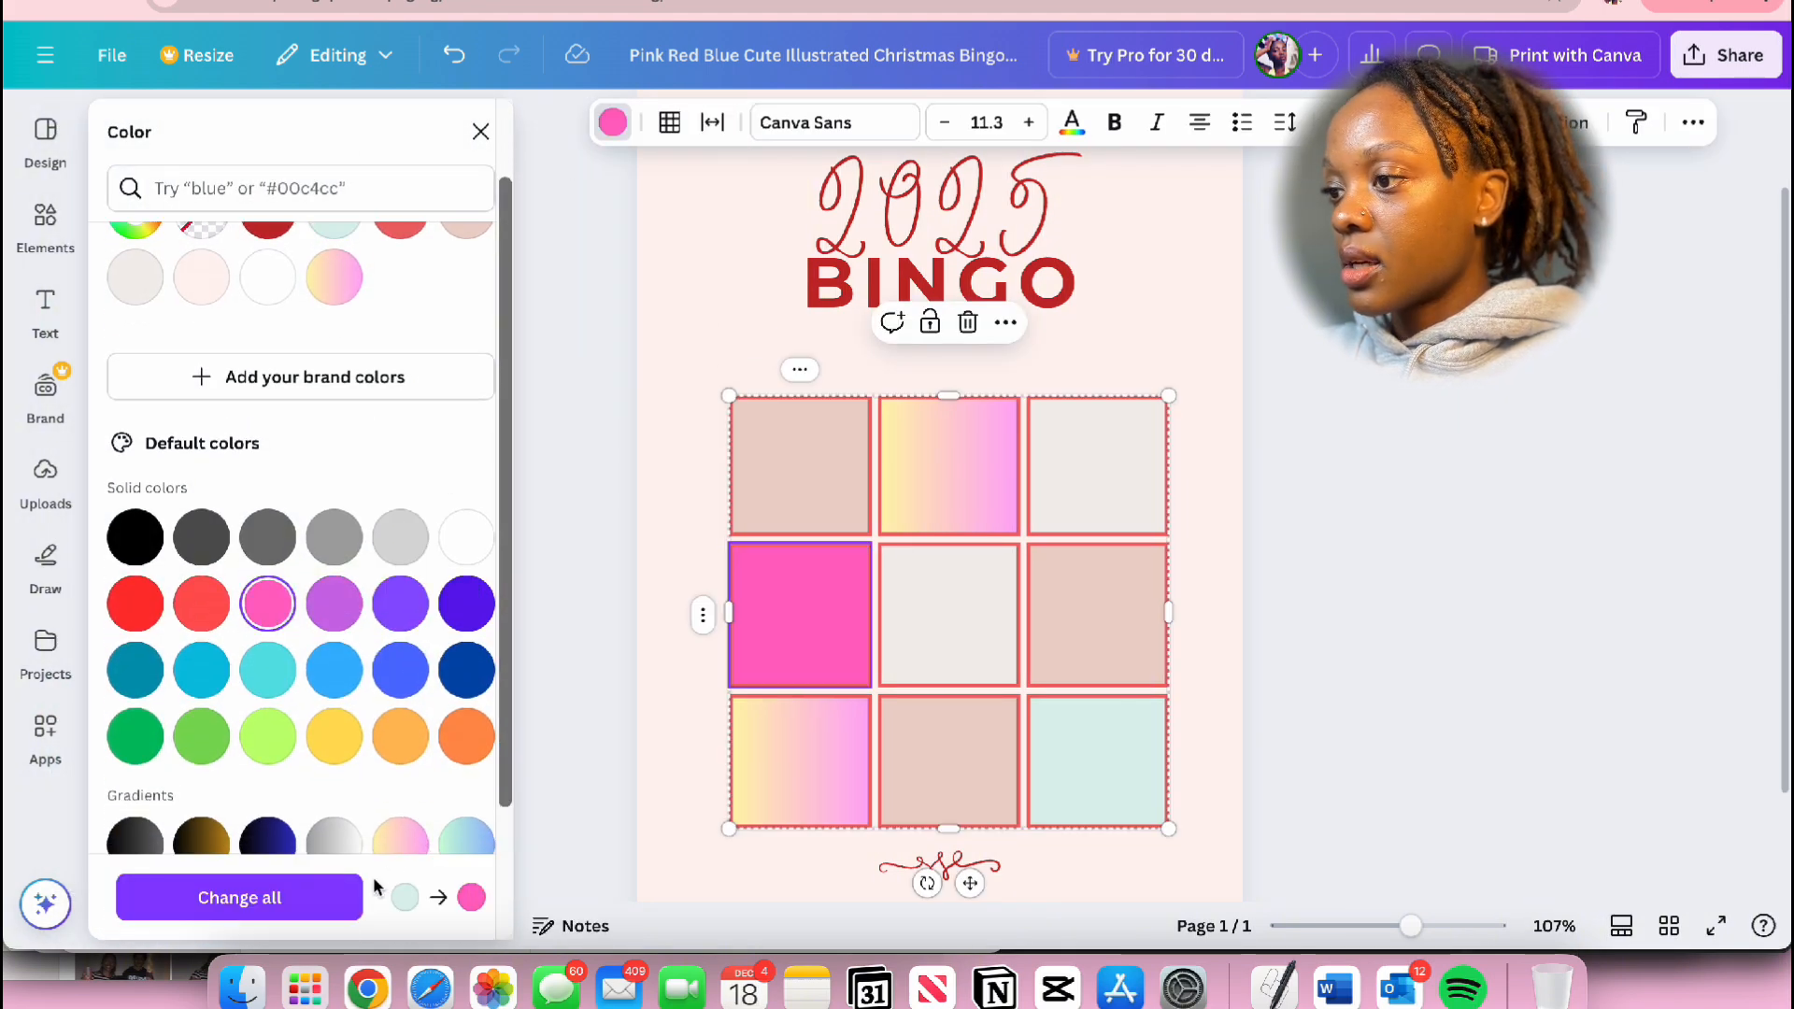
click(309, 914)
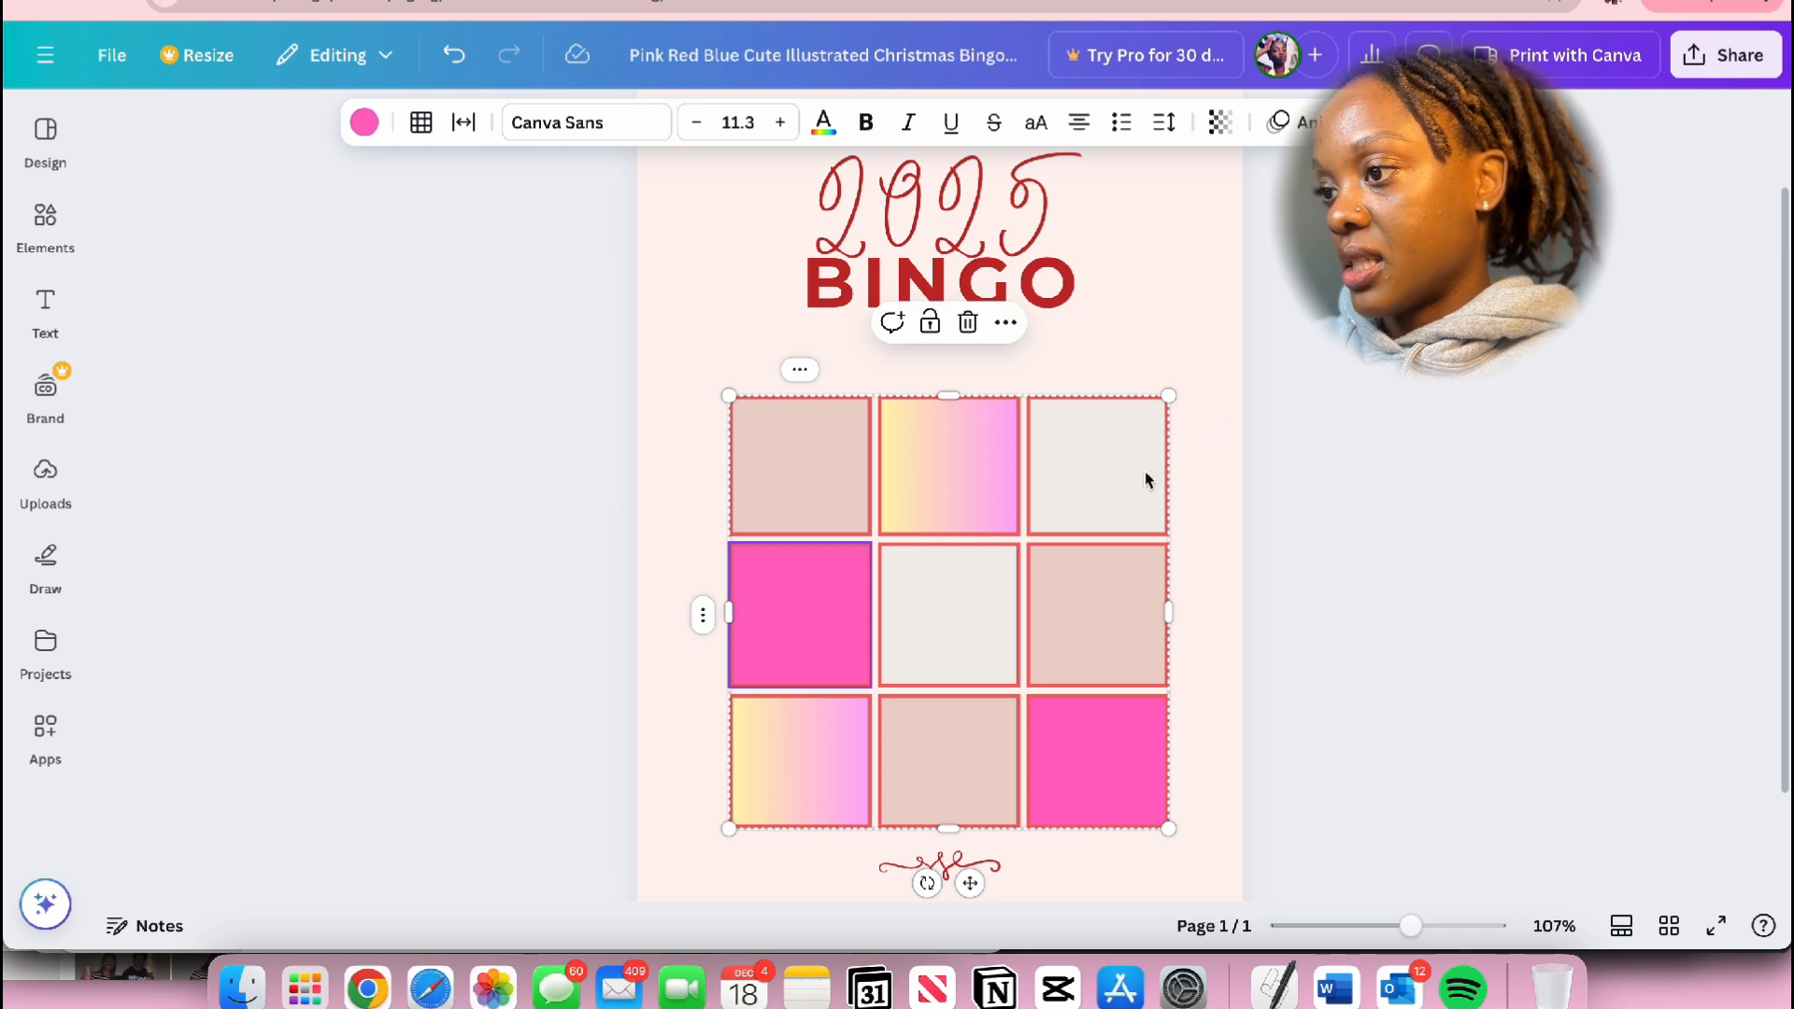
click(1079, 647)
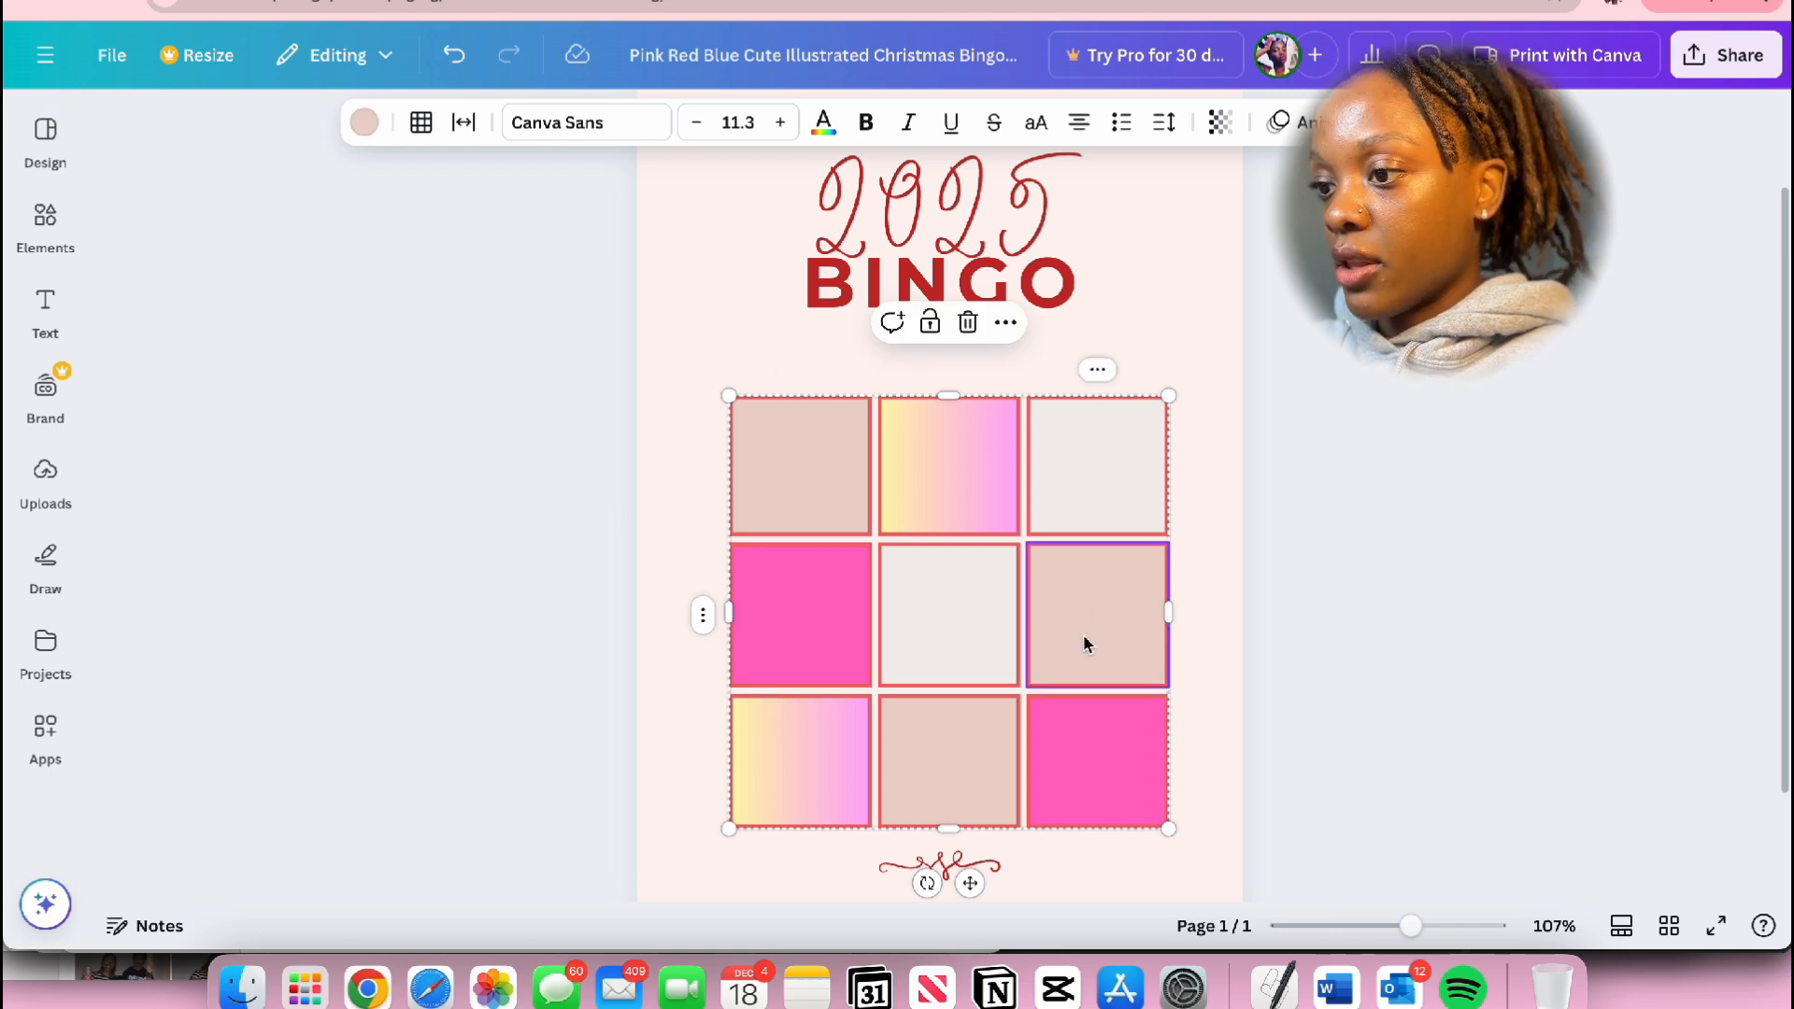
shift+click(997, 642)
click(1220, 606)
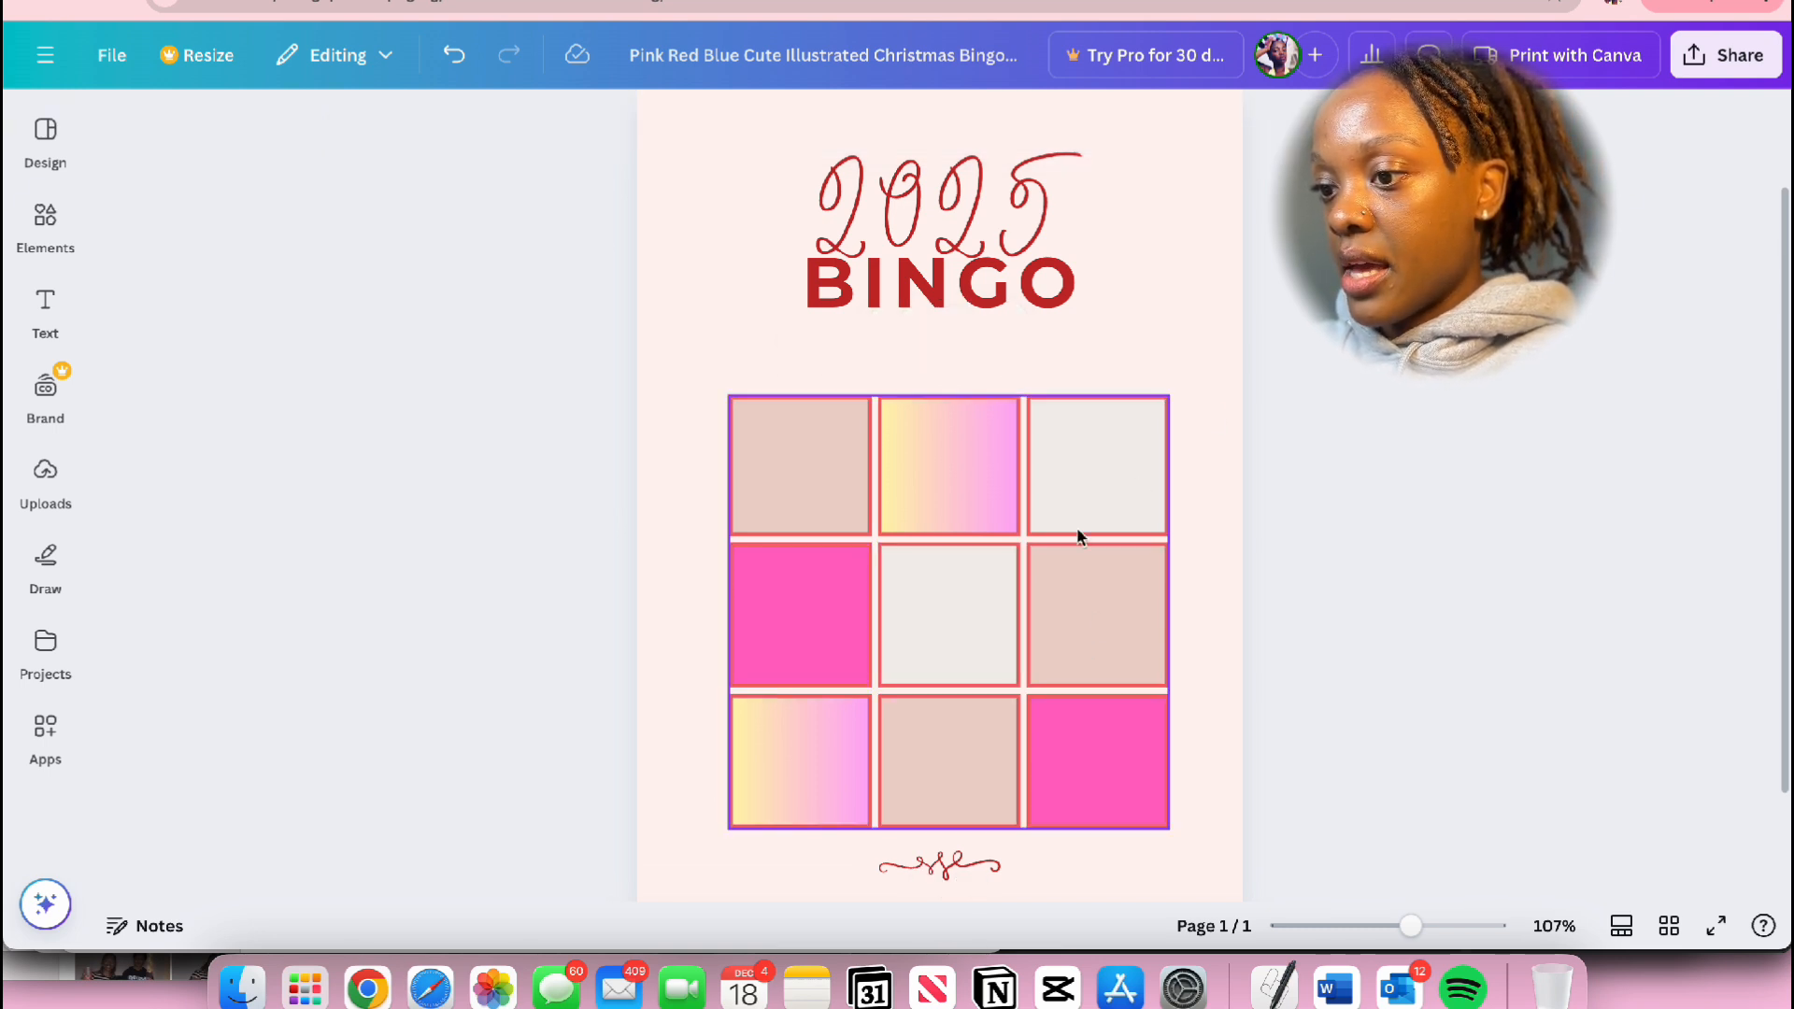
click(1095, 643)
shift+click(977, 648)
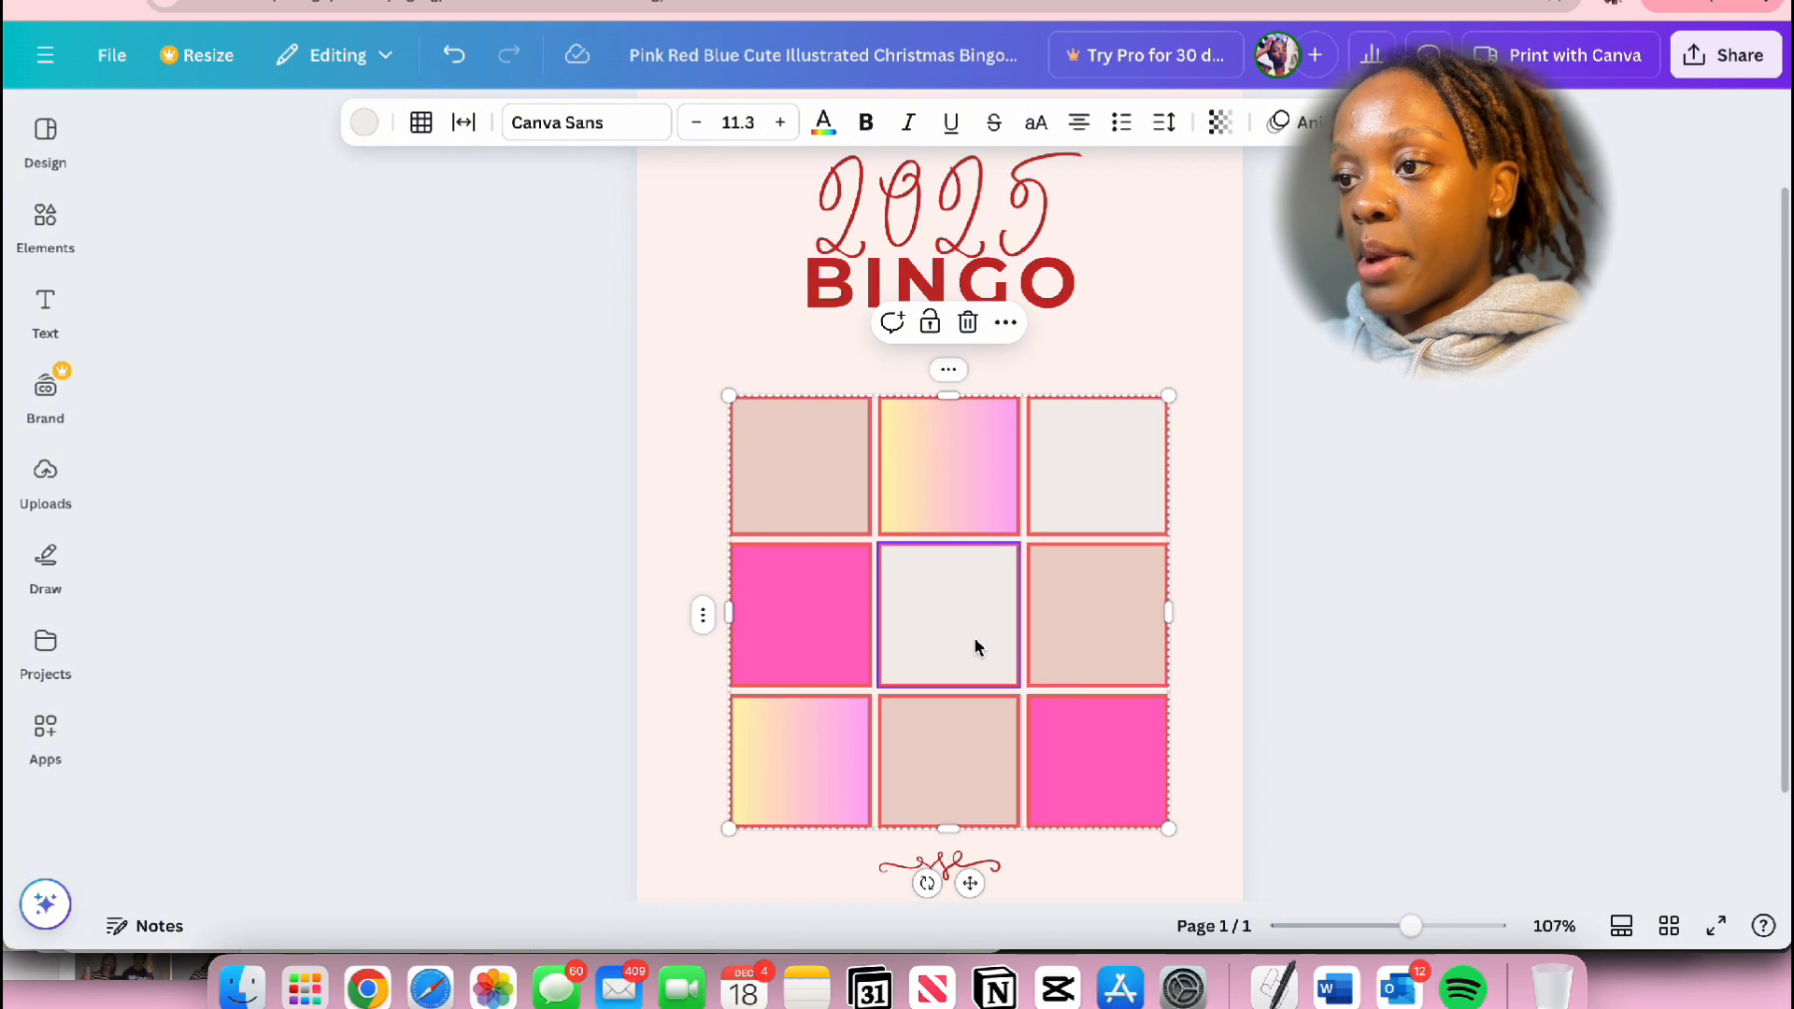
click(1353, 621)
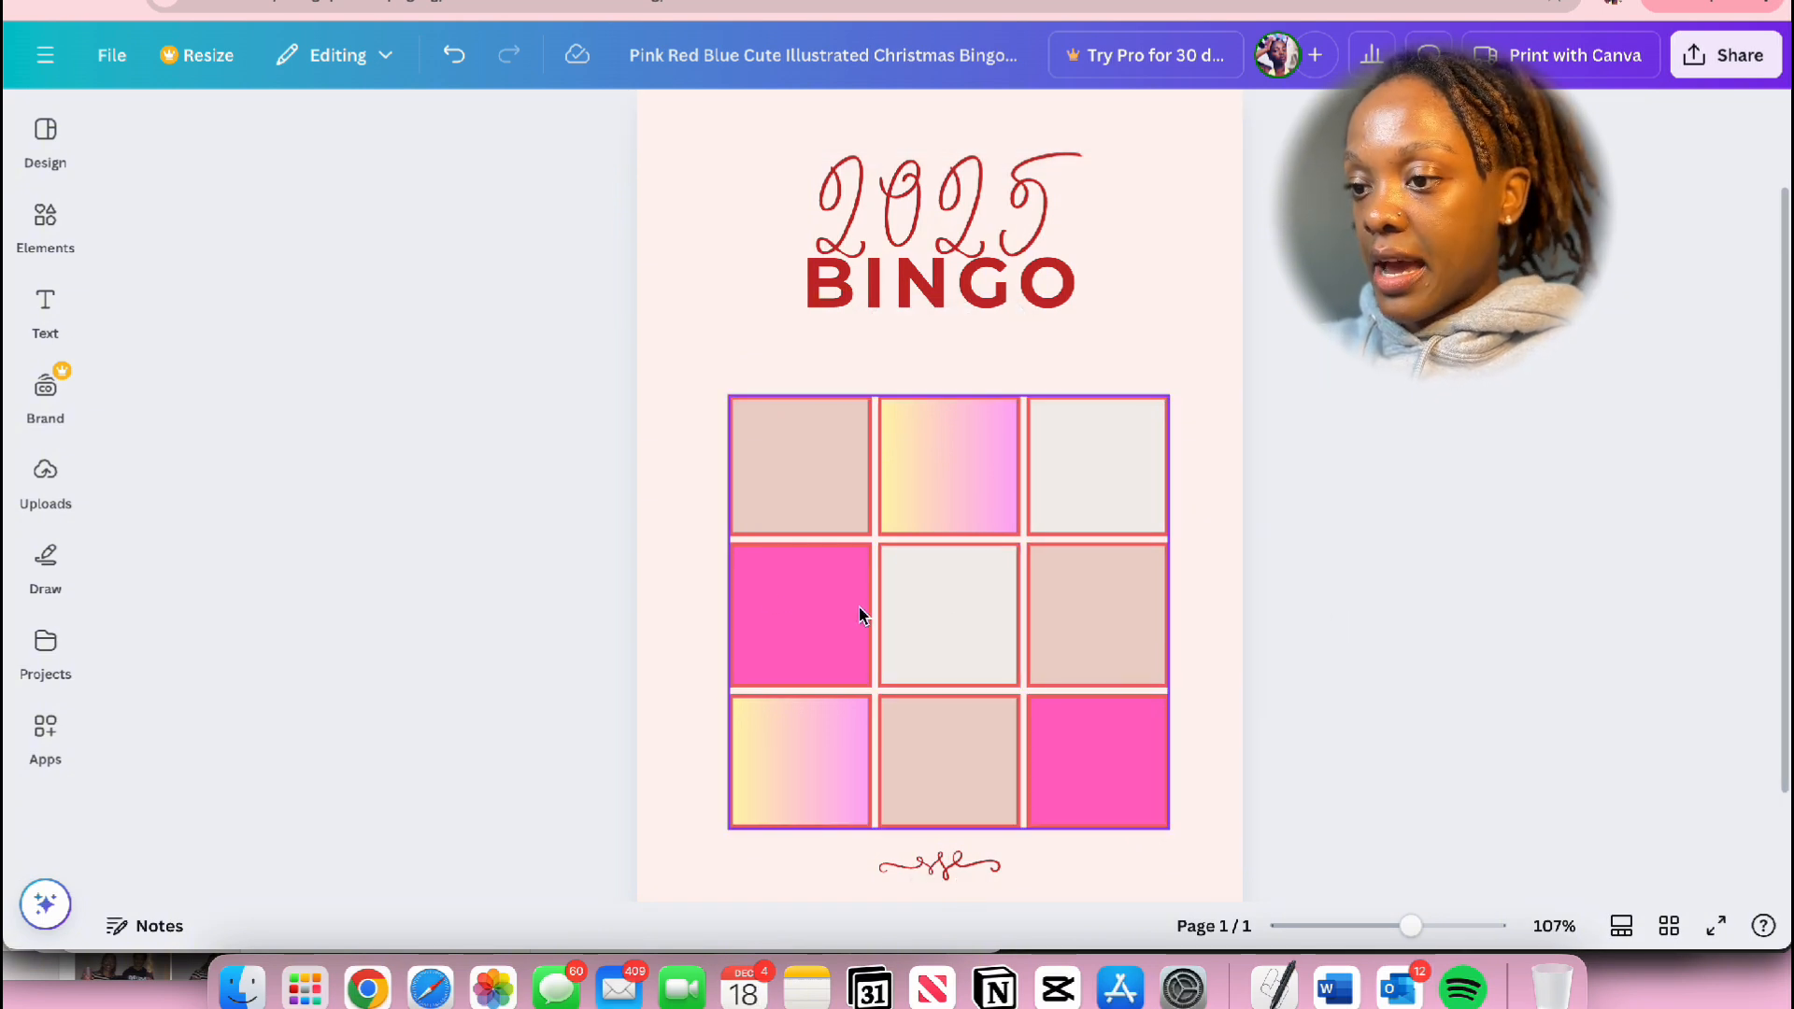
click(1087, 677)
click(1442, 599)
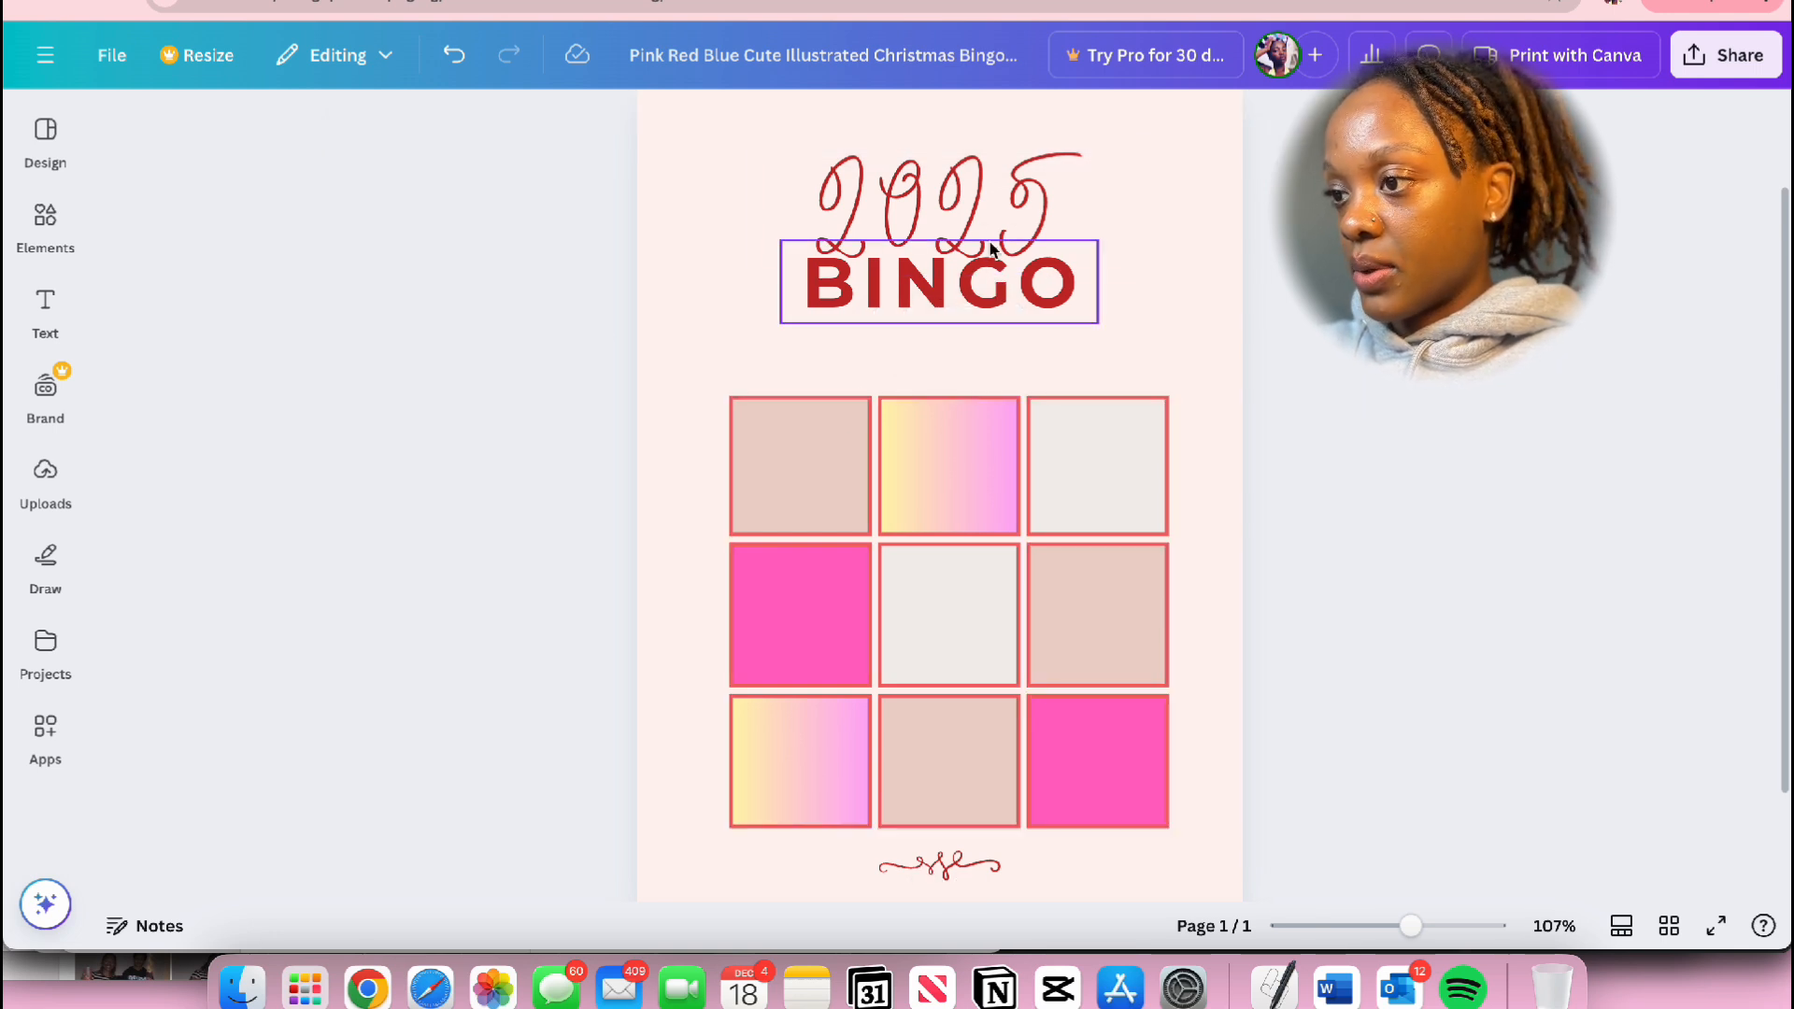
Step: Recolor the 2025 and BINGO title texts white together
drag(533, 188, 1231, 266)
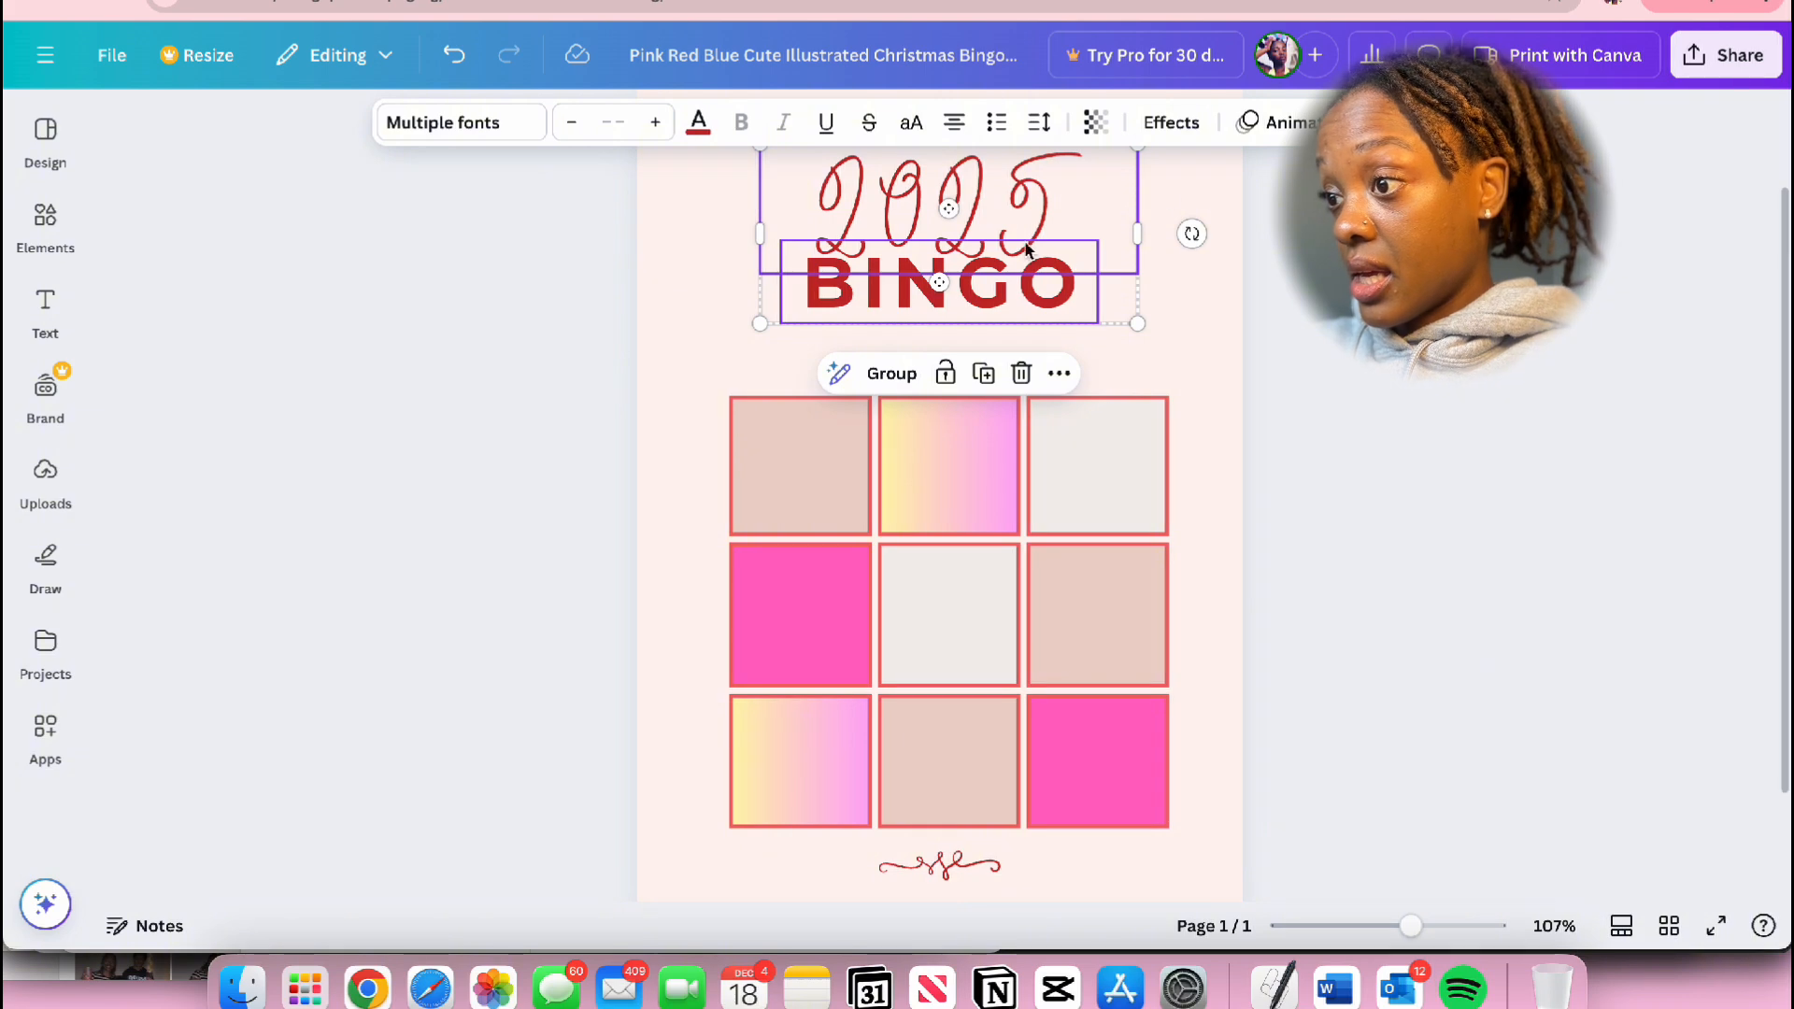
click(697, 124)
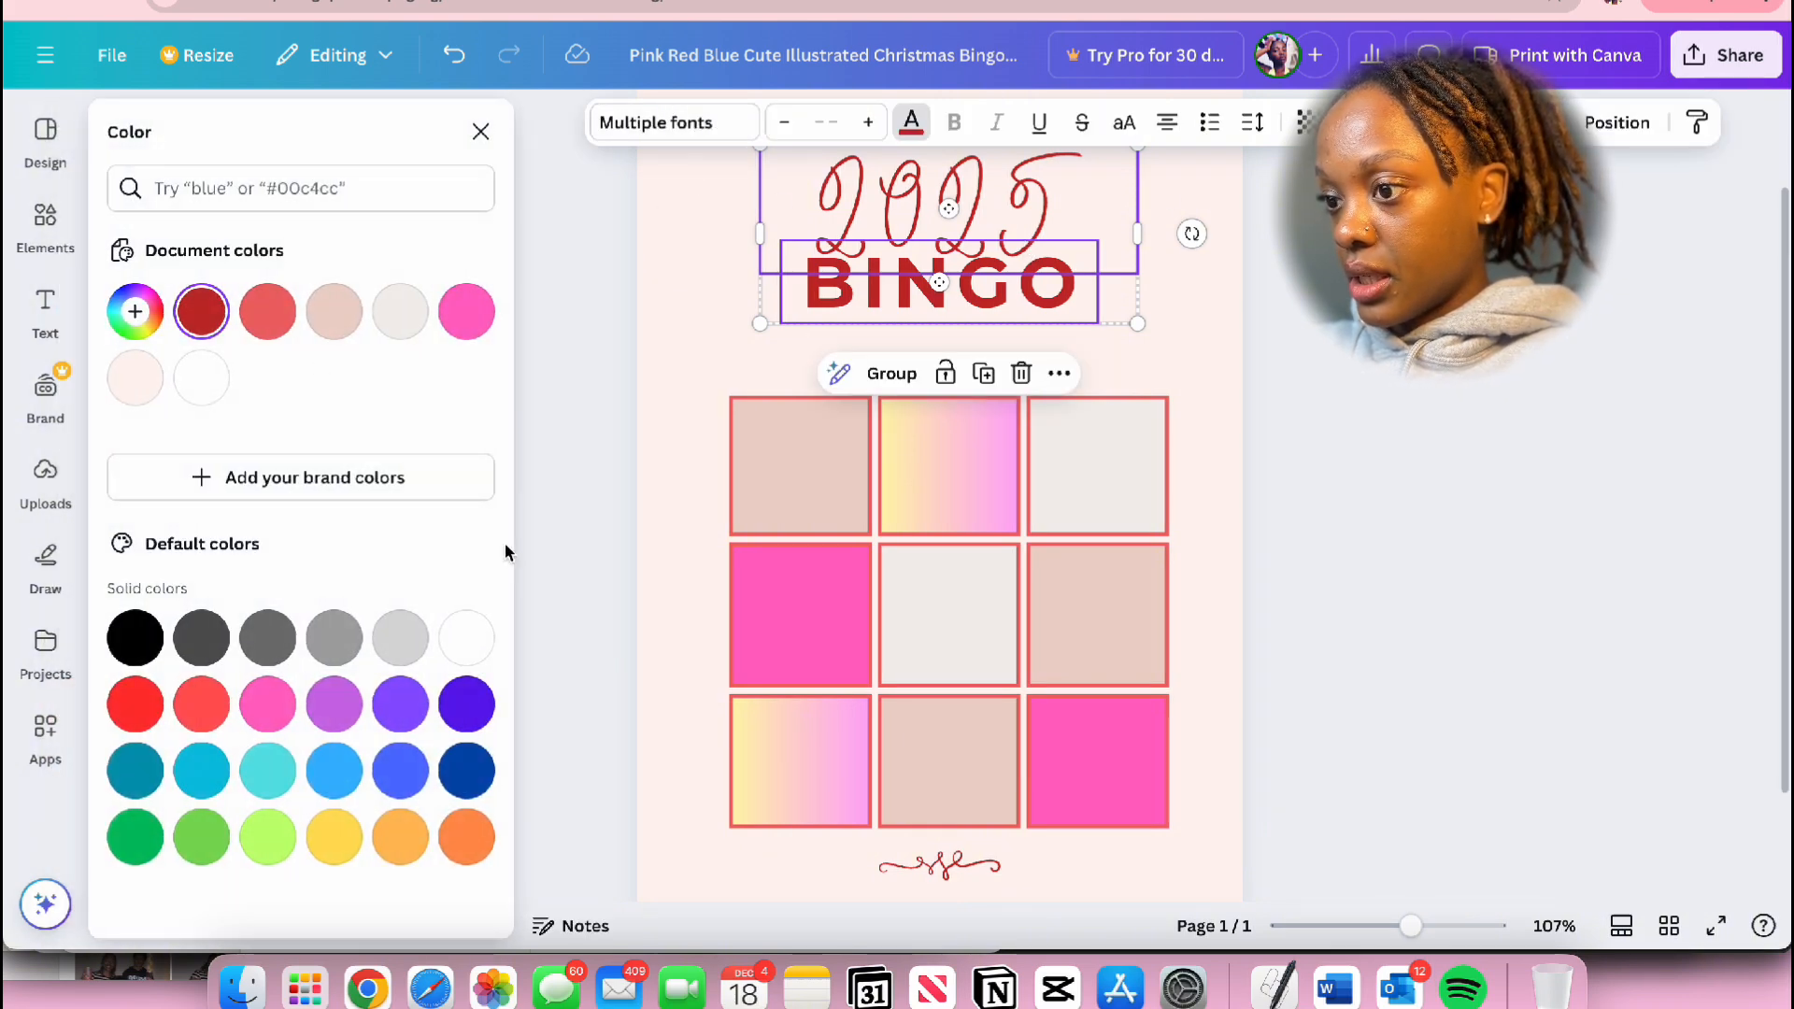
click(465, 639)
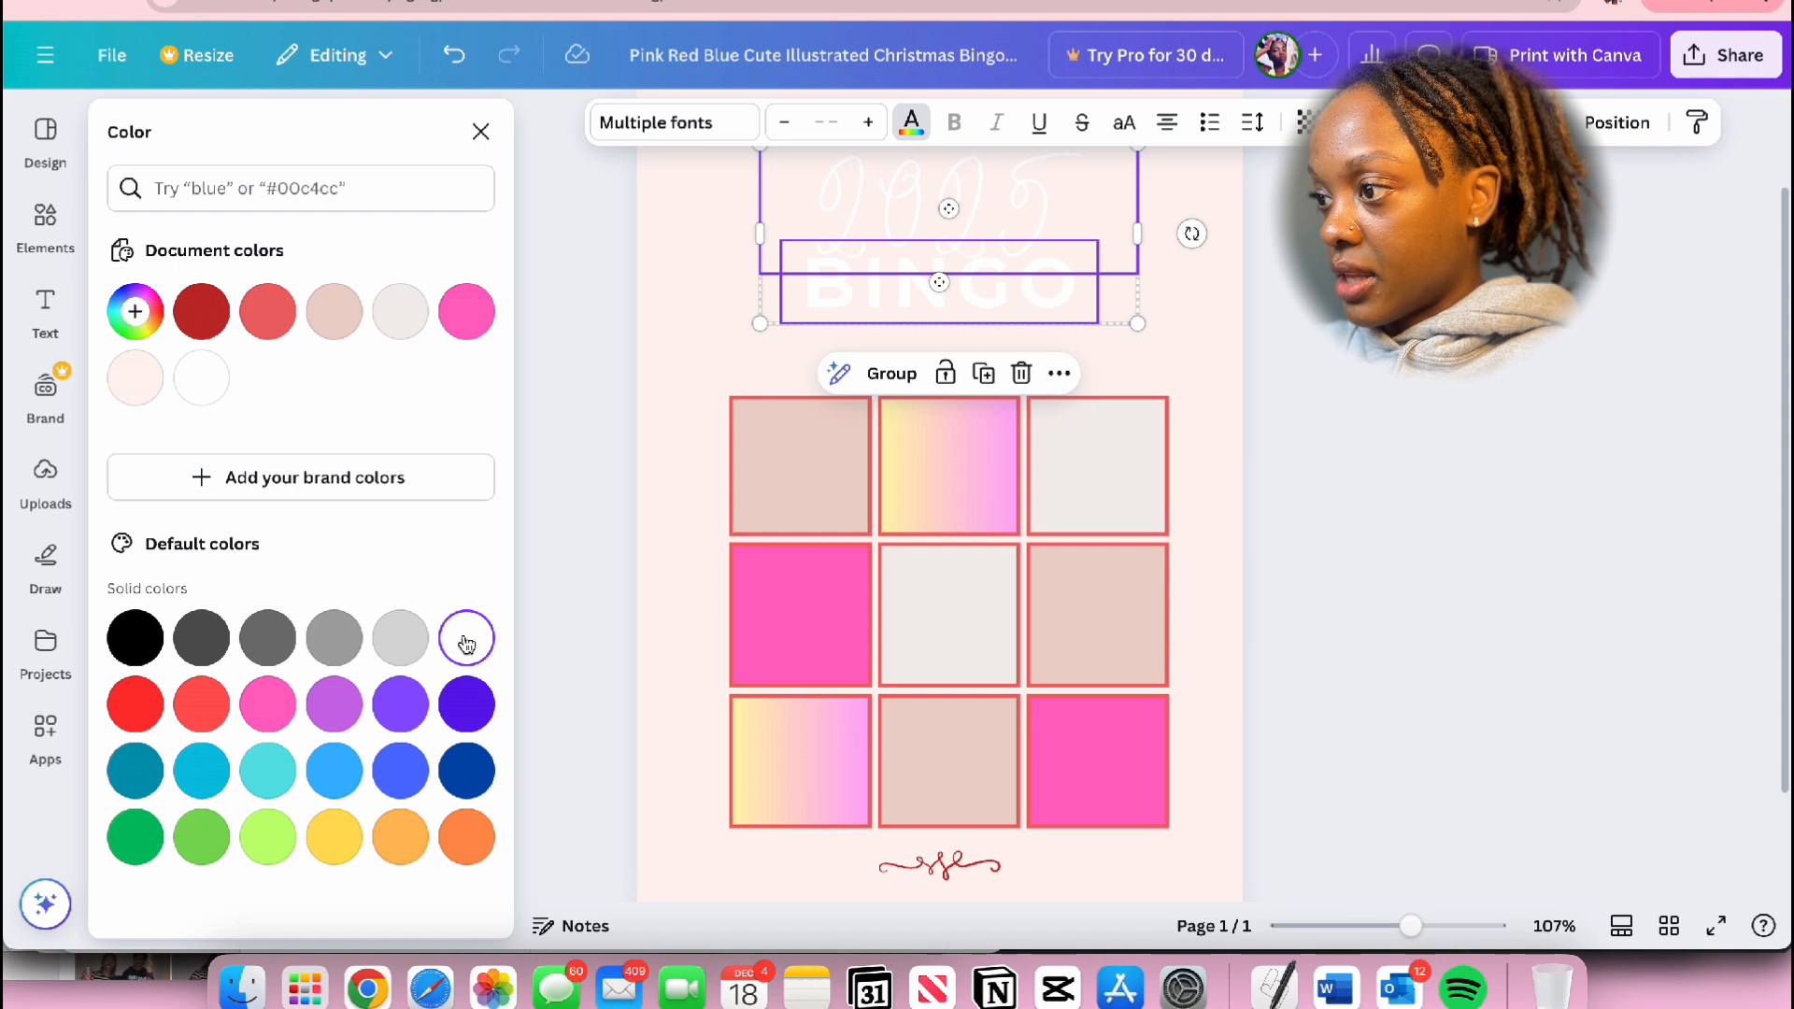
click(481, 131)
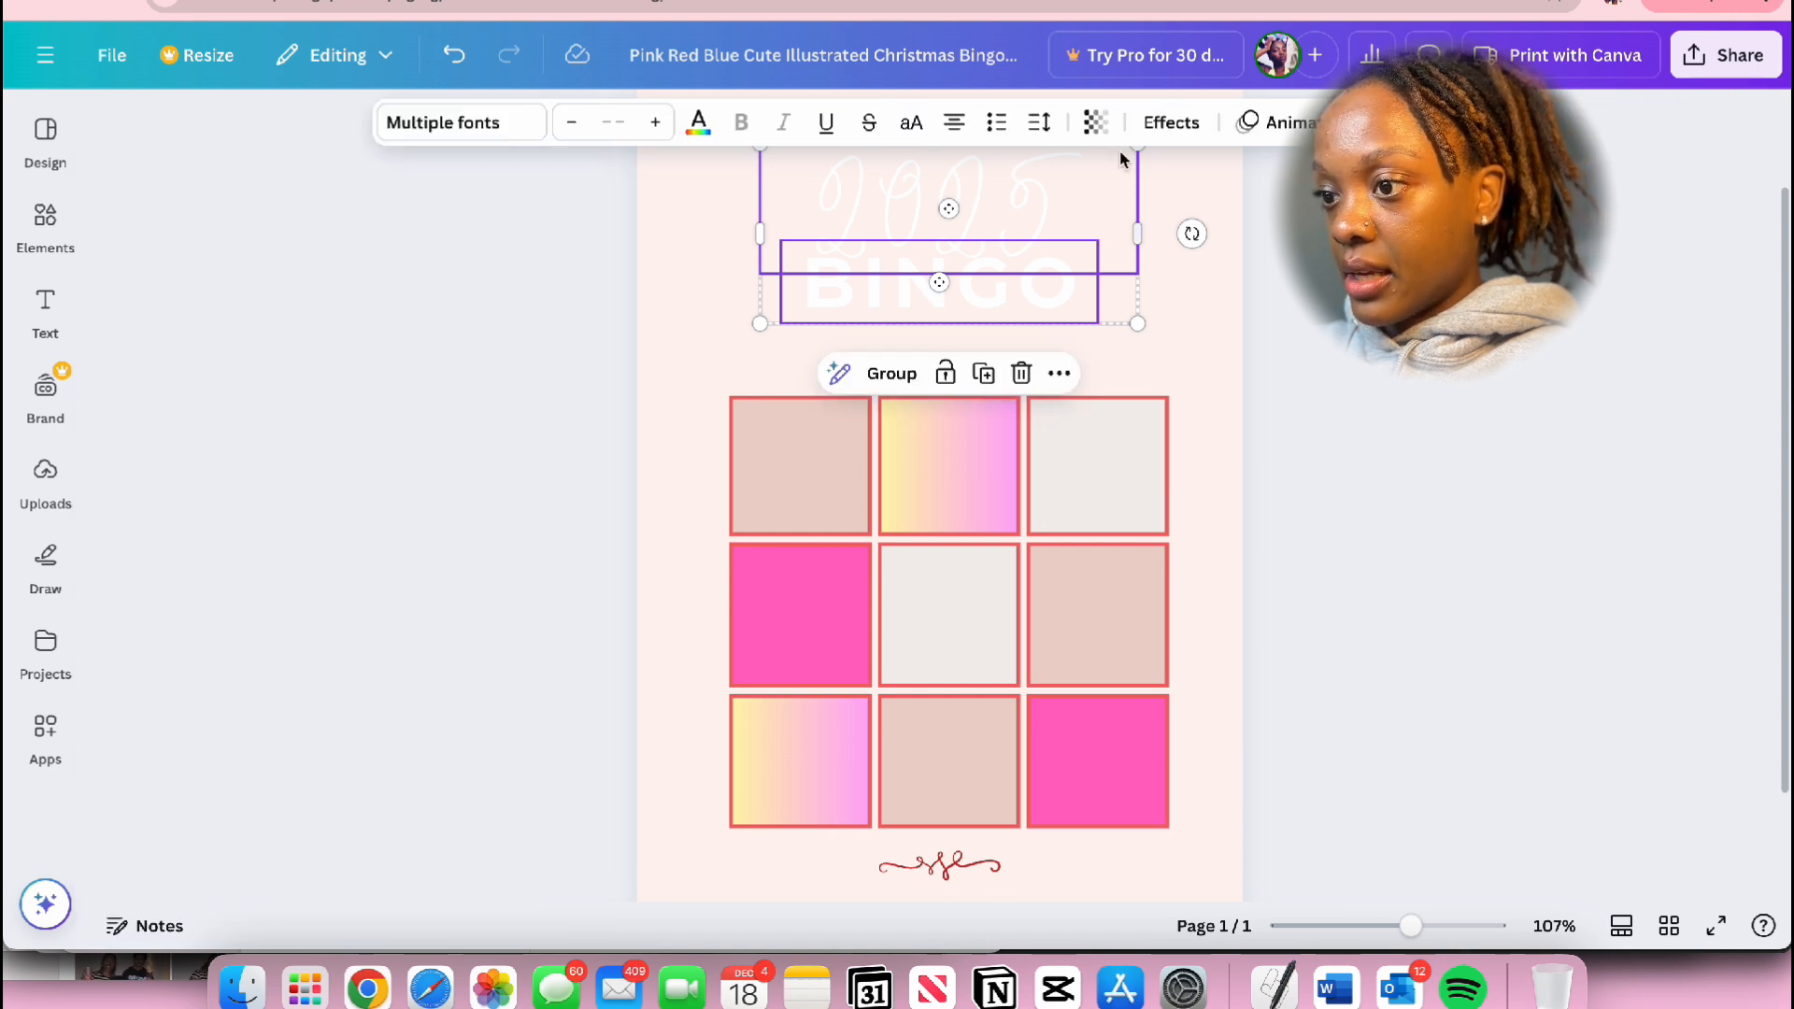
Step: Apply the Lift text effect to the 2025 and BINGO titles with an intensity of 70
click(1171, 122)
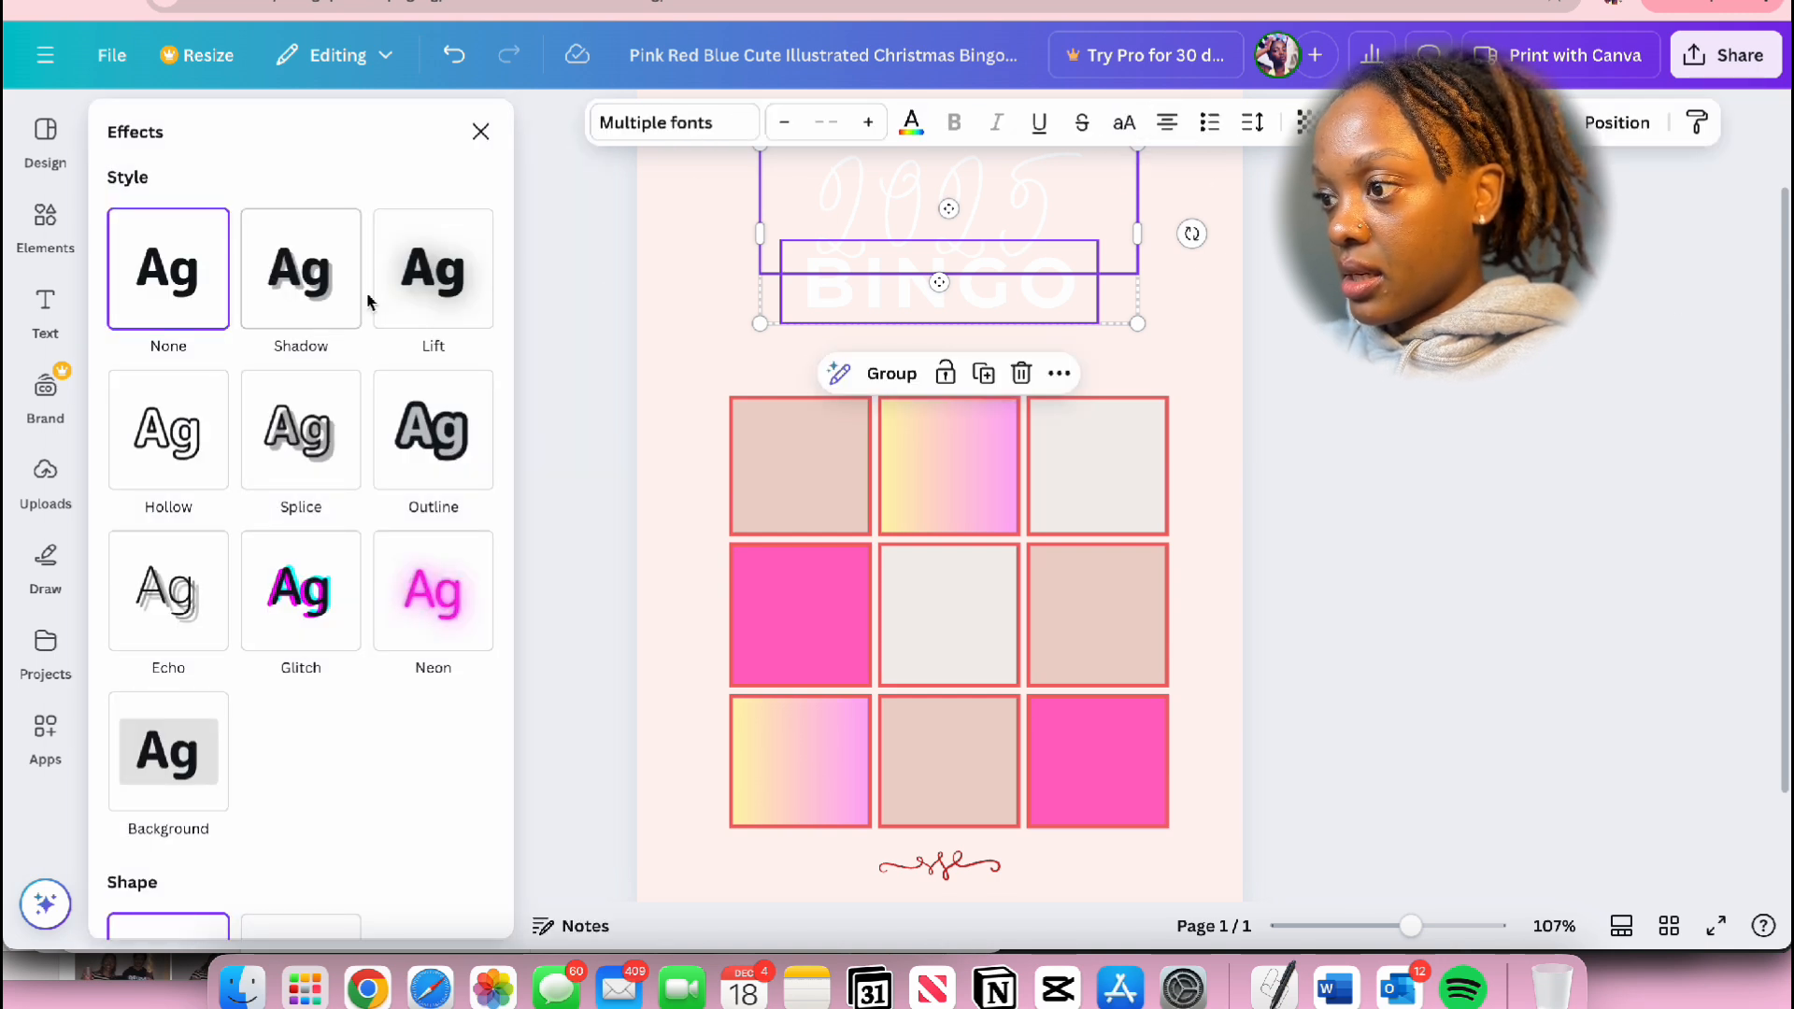
click(321, 300)
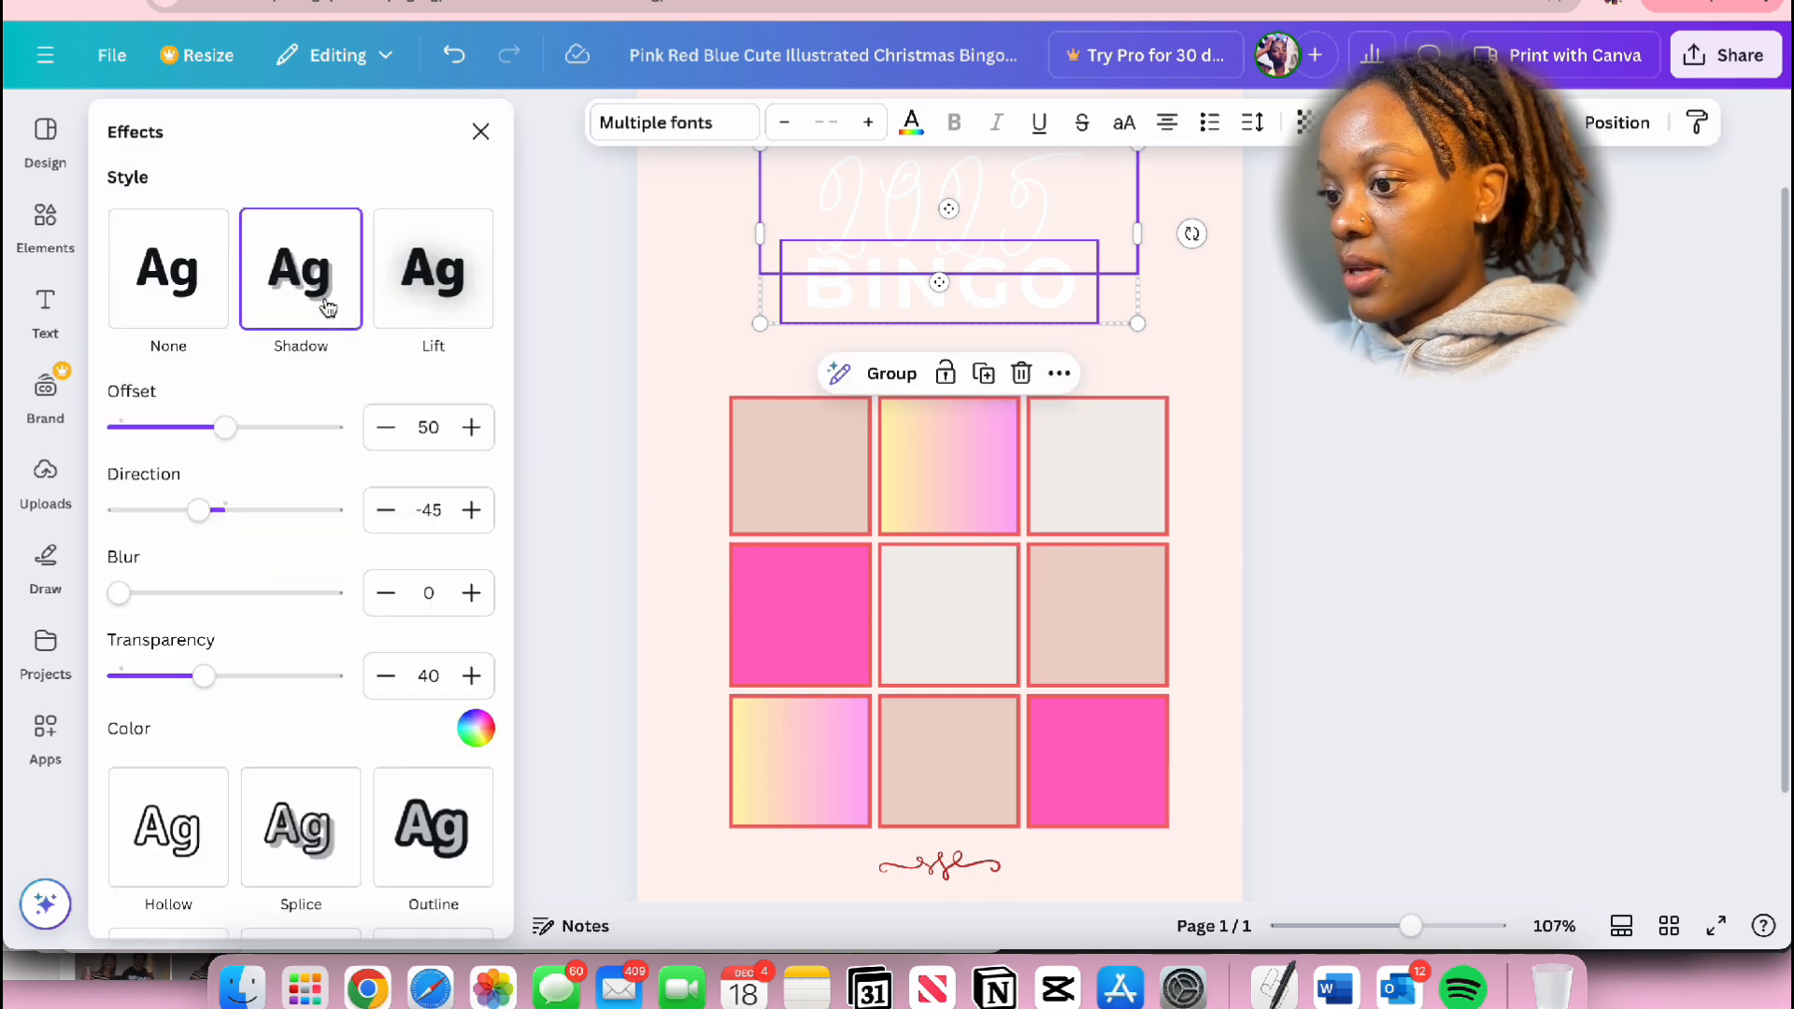
click(419, 291)
click(481, 131)
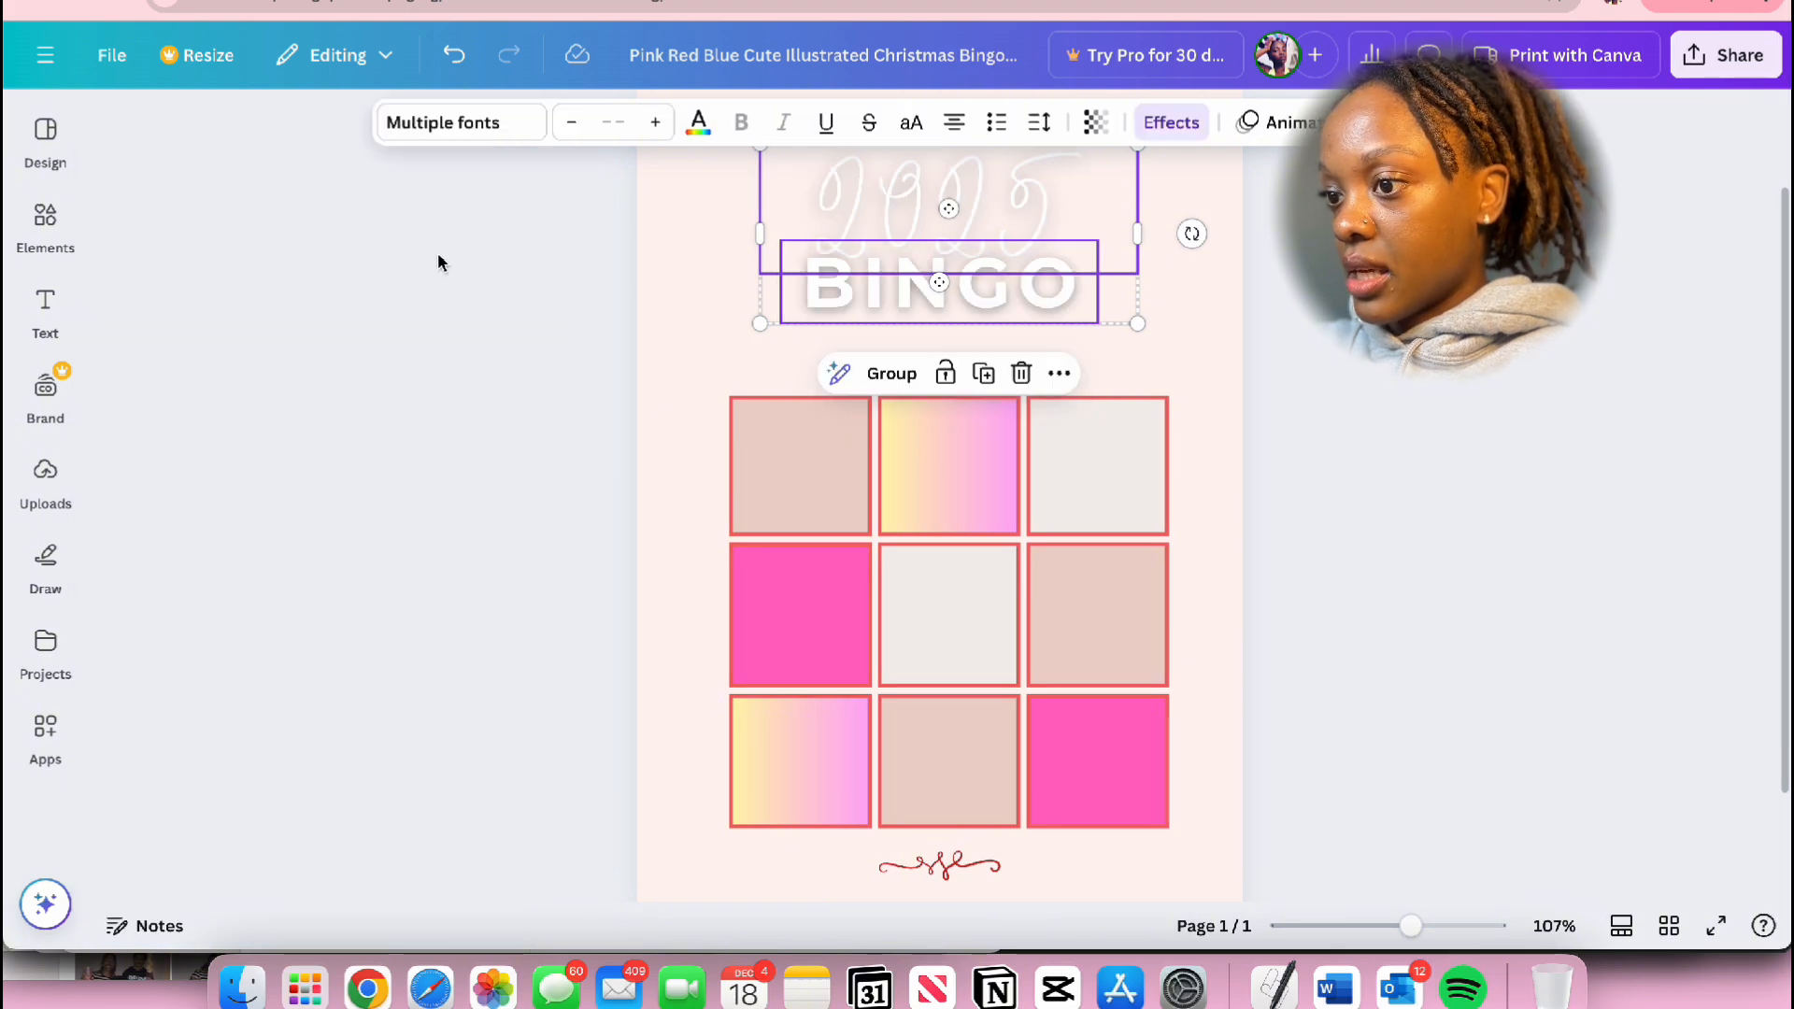
click(1192, 129)
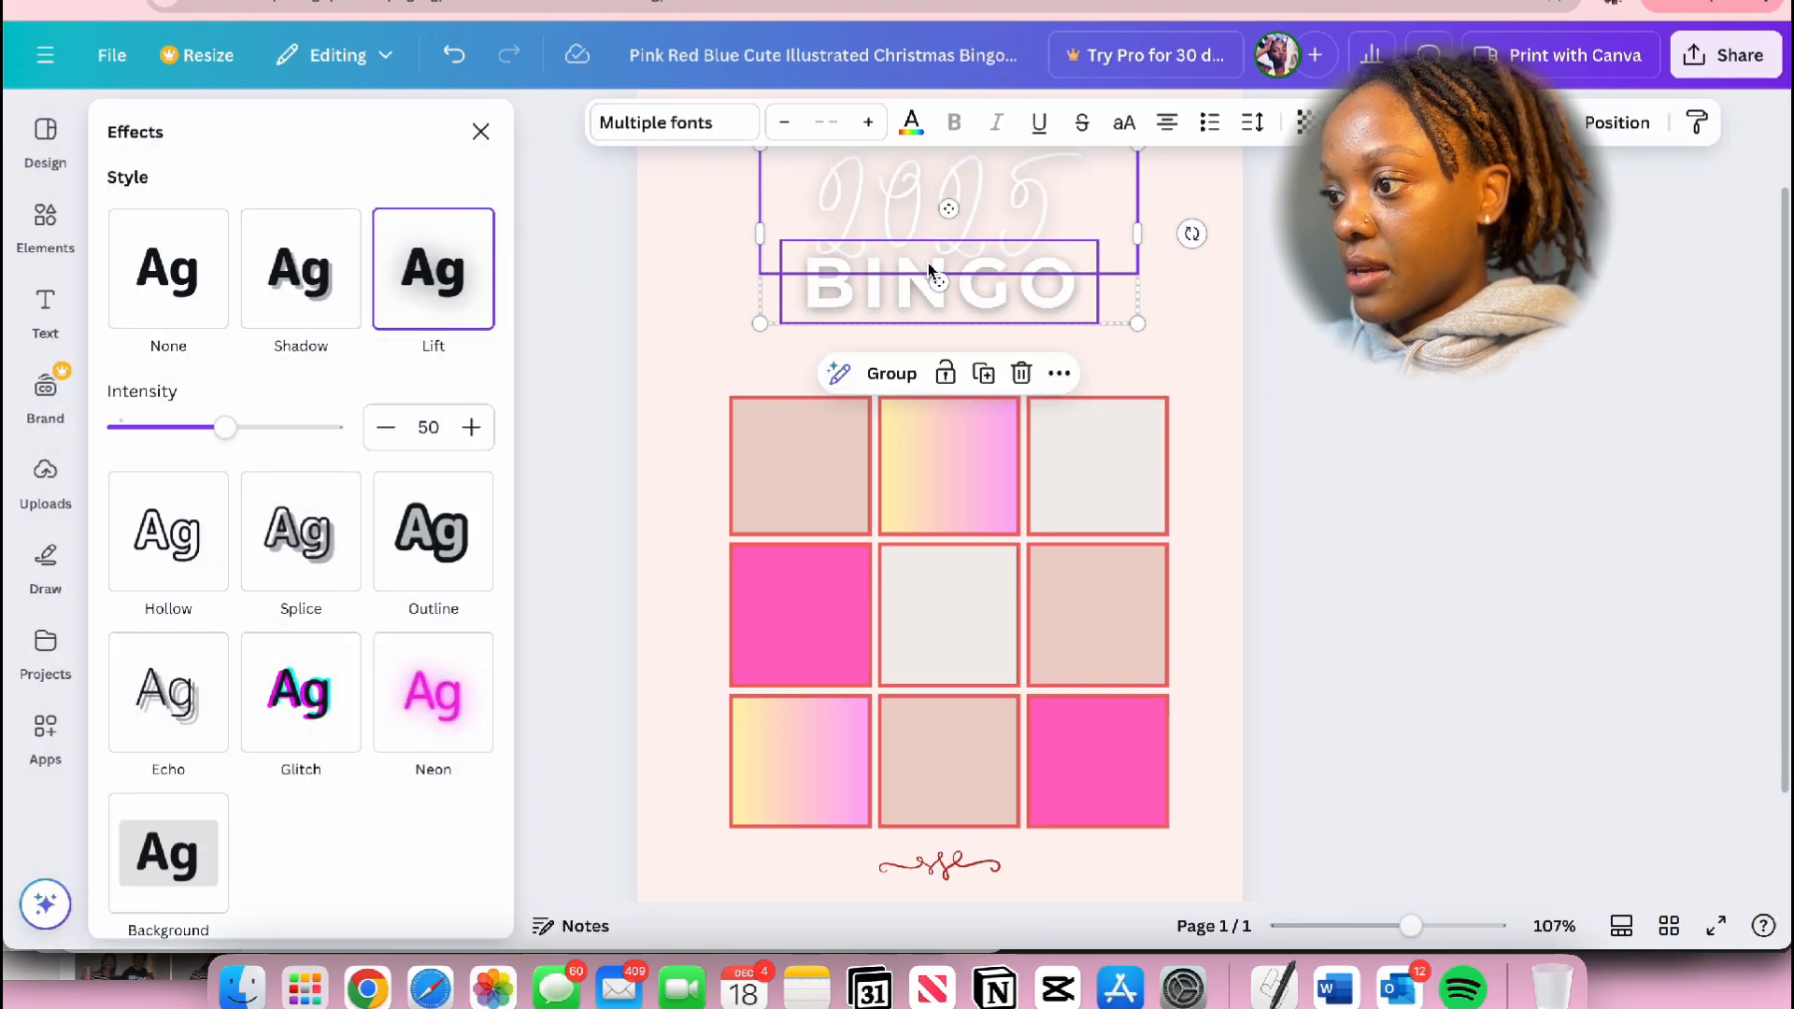
drag(232, 437, 272, 443)
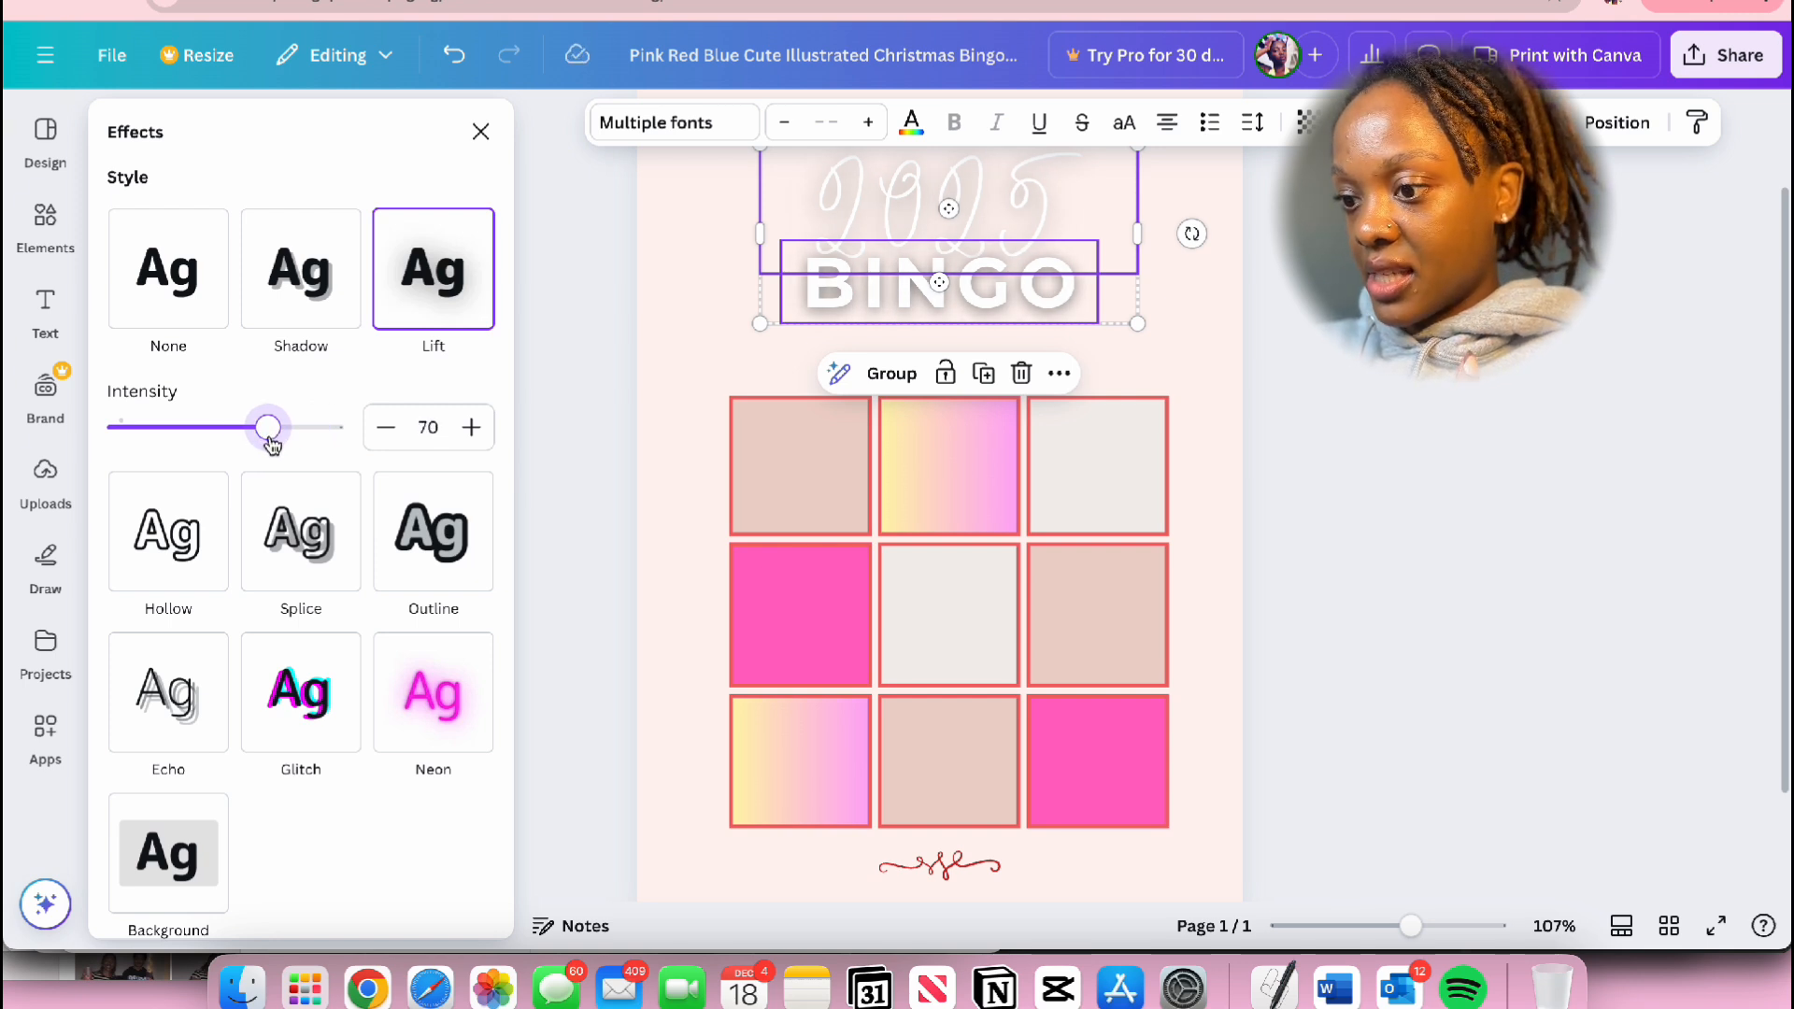
scroll(272, 445, down, 3)
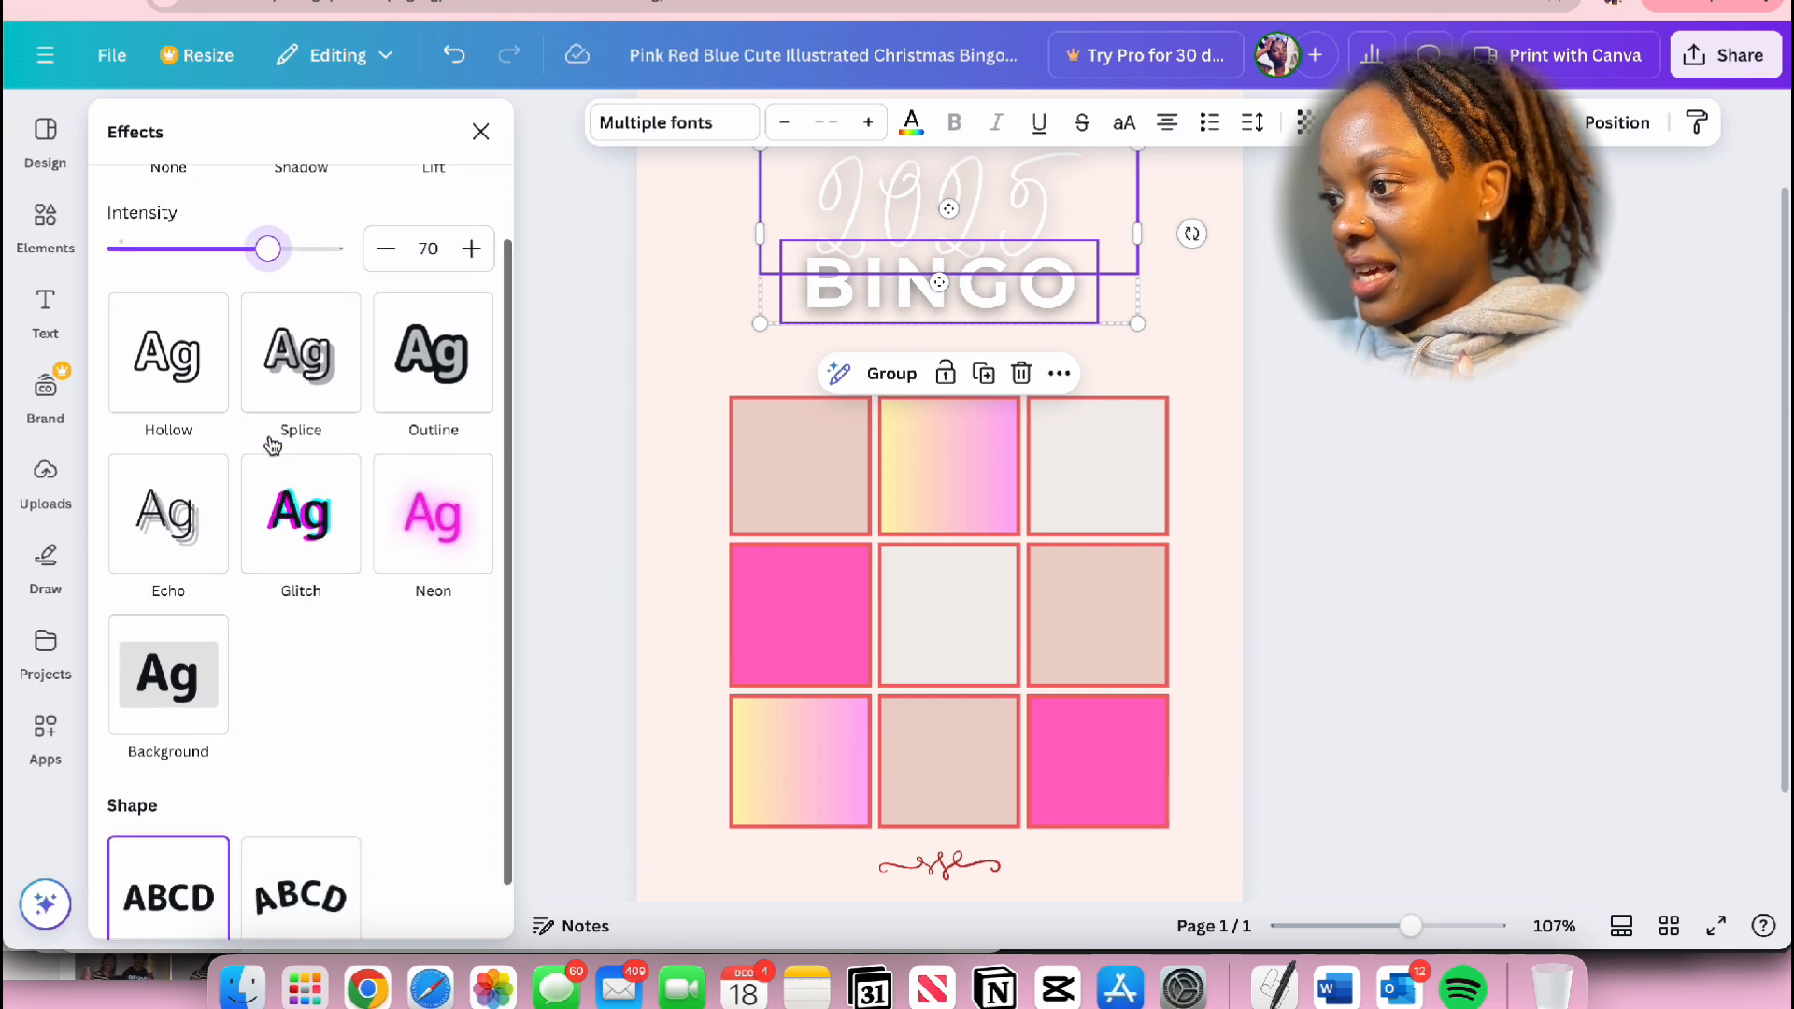
click(1326, 363)
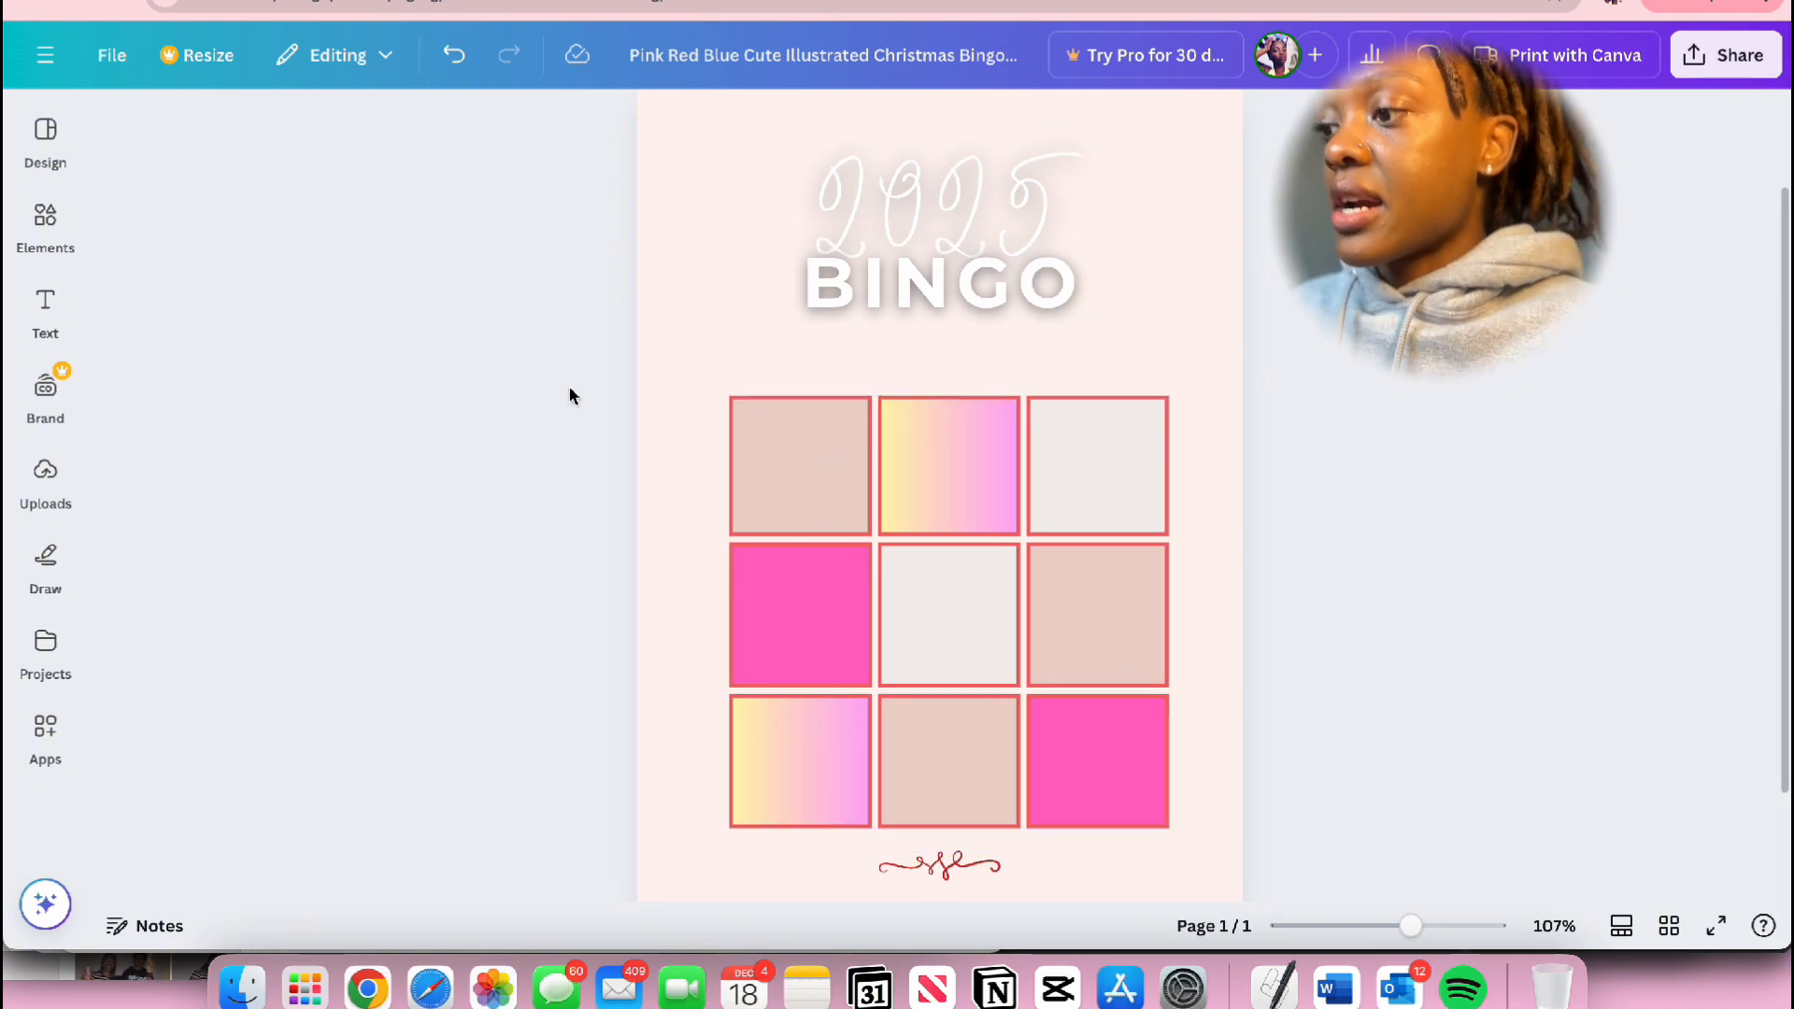
Step: Add a new text box and place it inside the top-left cell of the bingo grid
click(44, 309)
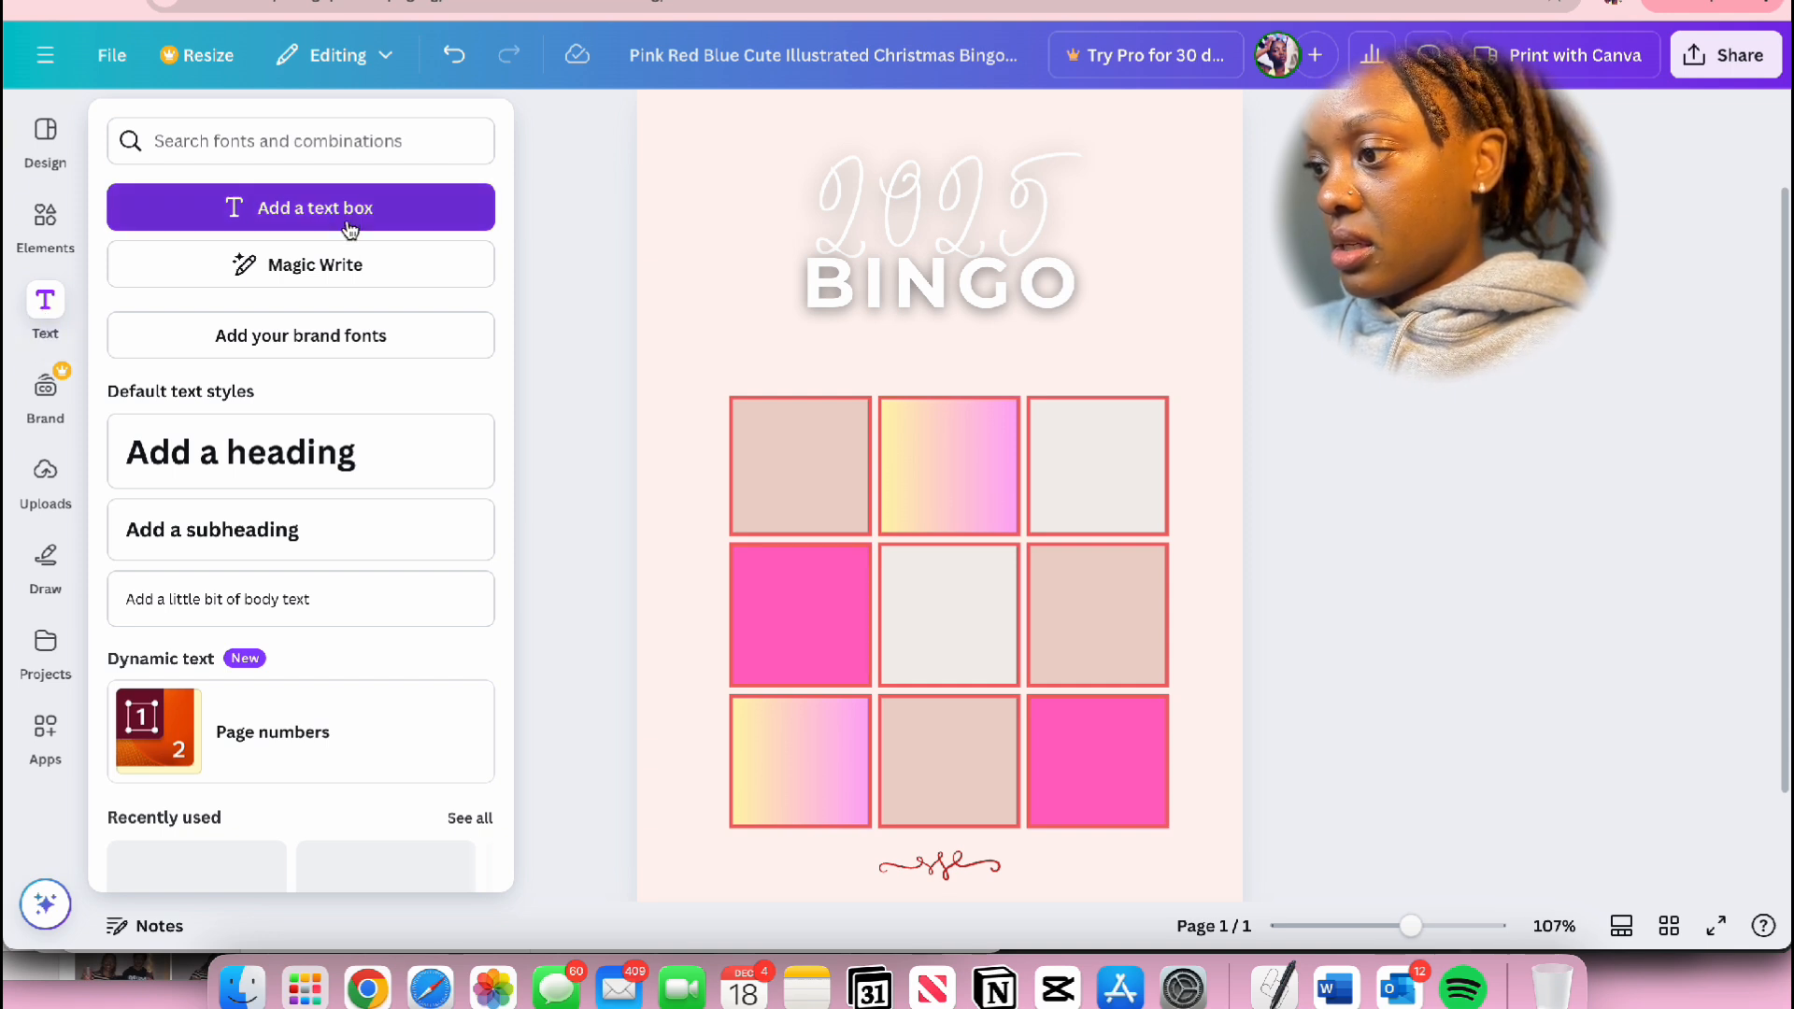
click(301, 207)
drag(962, 562, 836, 533)
drag(870, 472, 856, 479)
scroll(817, 434, up, 5)
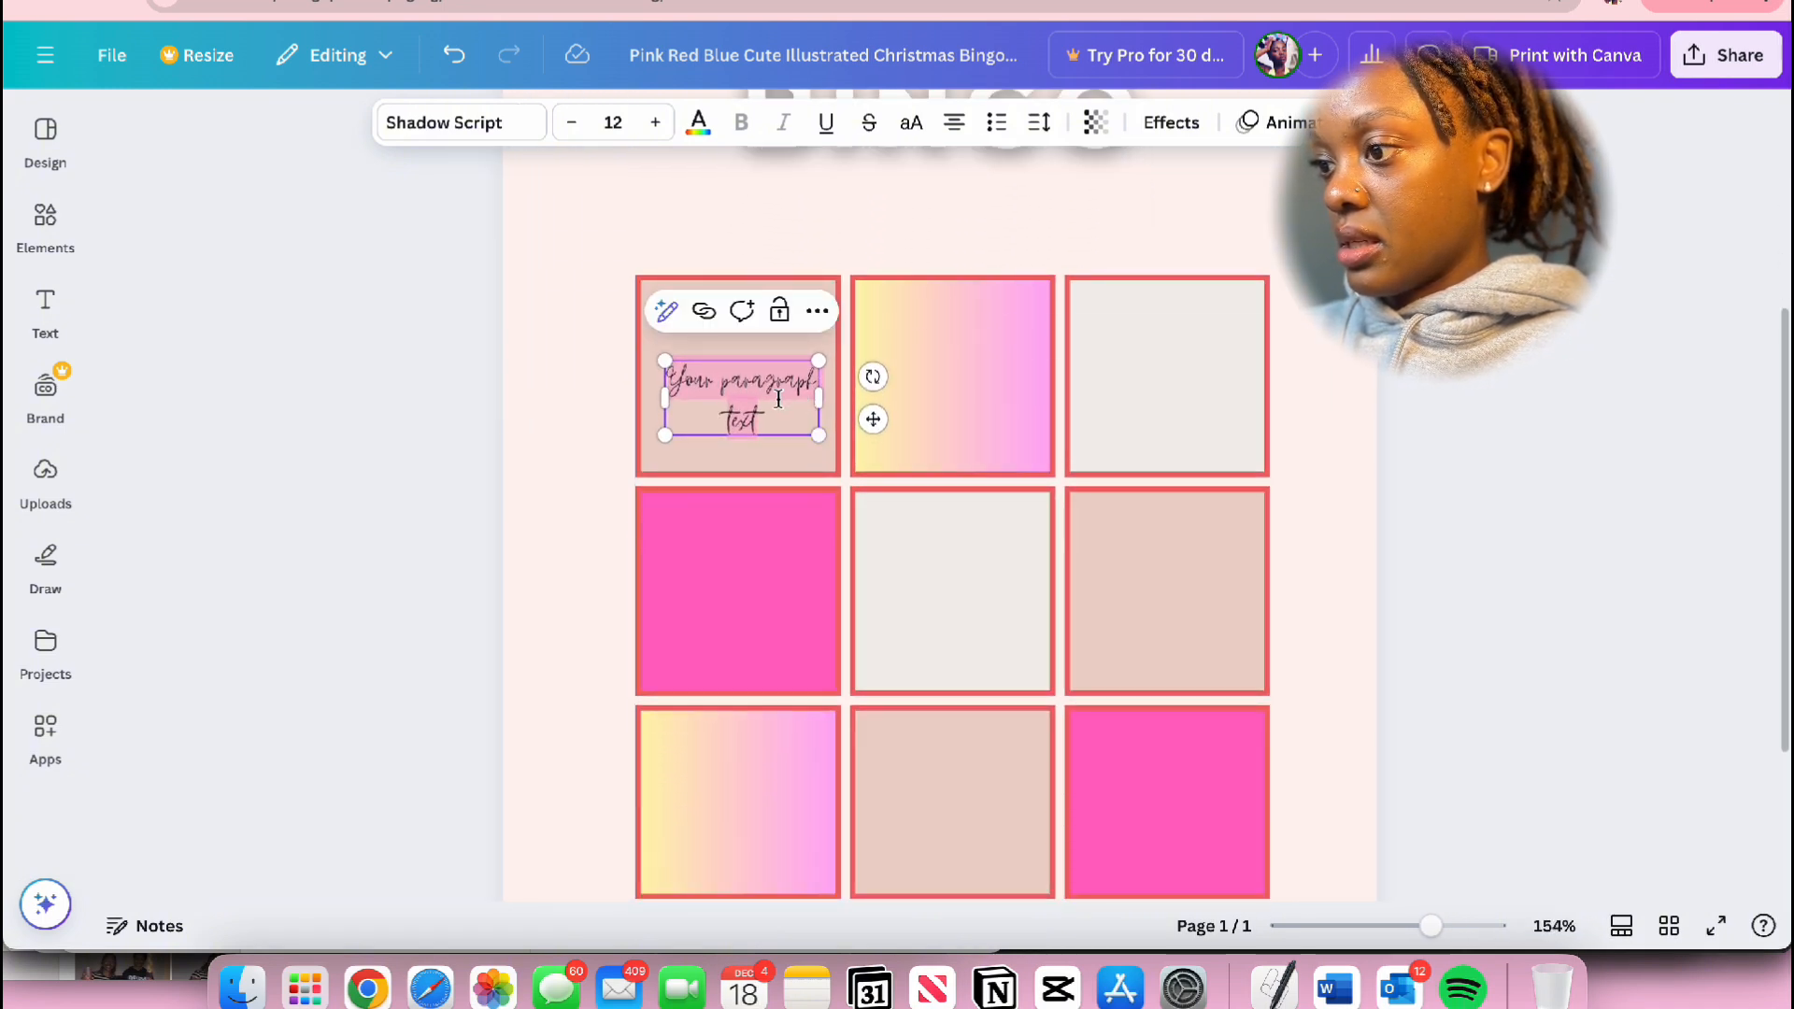
Step: Move the top-left cell's text box slightly and replace its placeholder text with "Goal 1"
click(1568, 399)
drag(759, 406, 754, 388)
double_click(753, 384)
text(Goal 1)
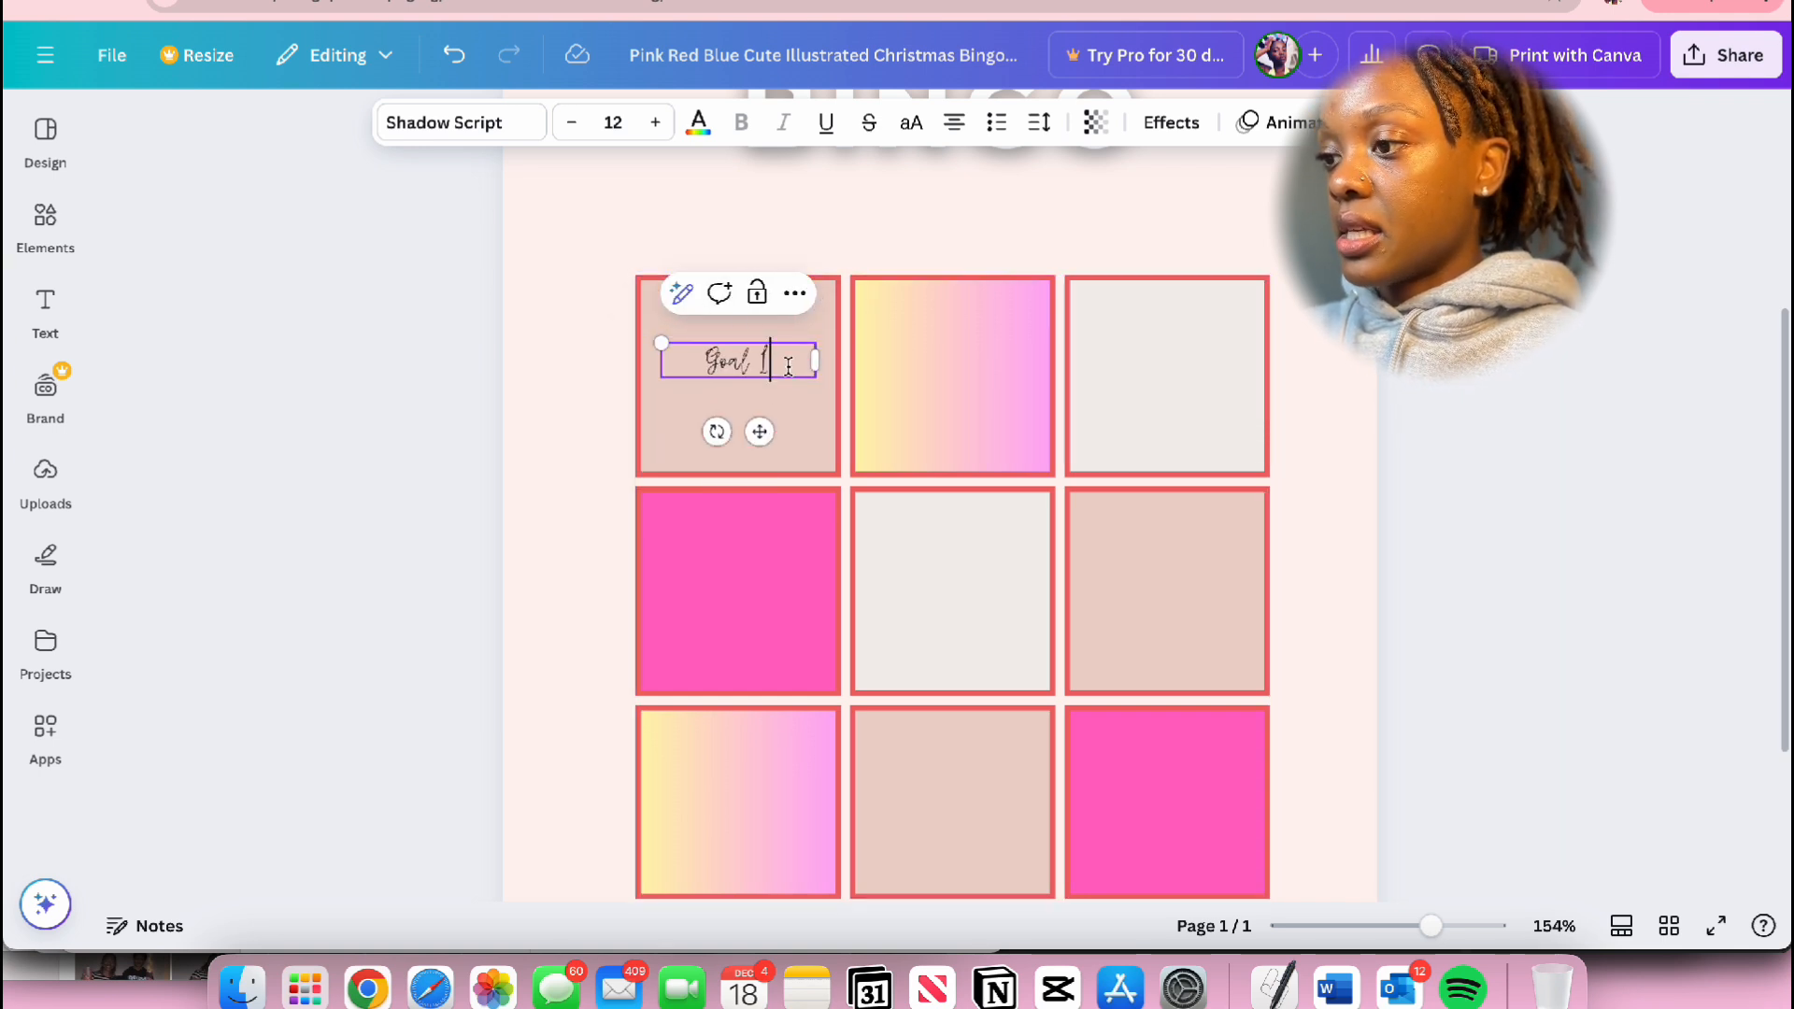
click(1490, 397)
Step: Duplicate the Goal 1 label into the top-middle and top-right cells and align the three labels in one row
click(738, 361)
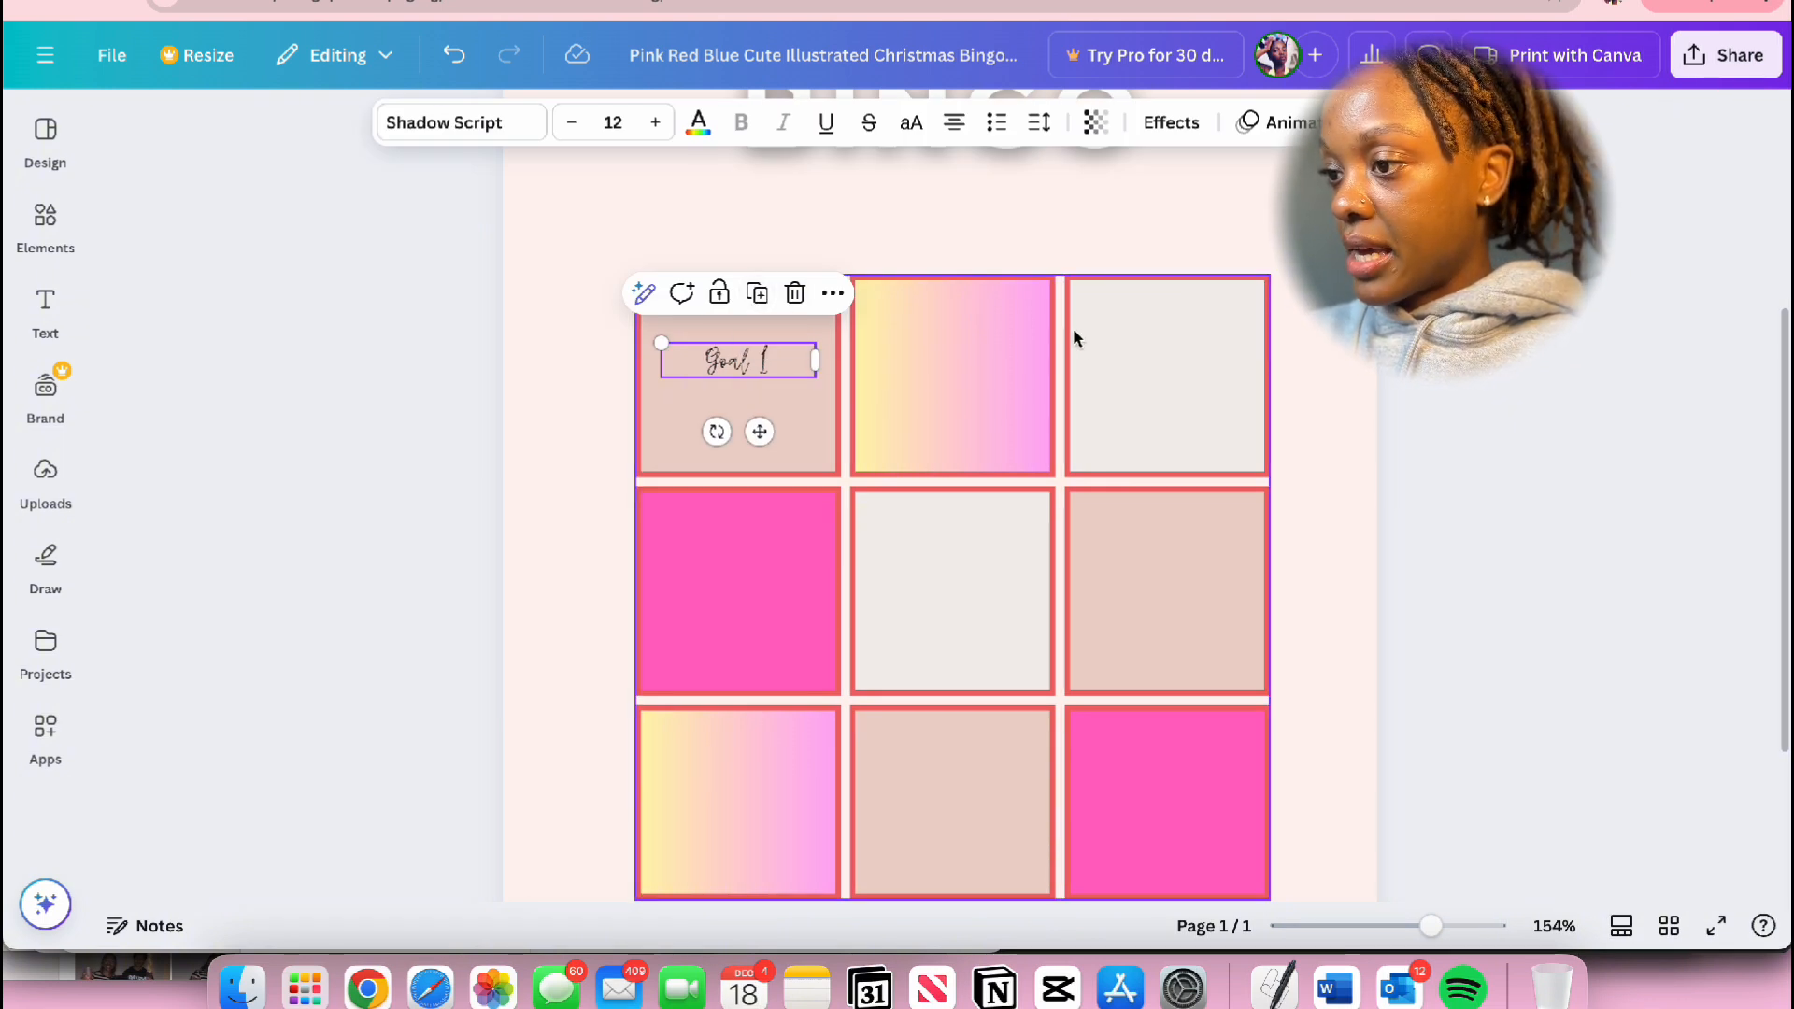
click(757, 294)
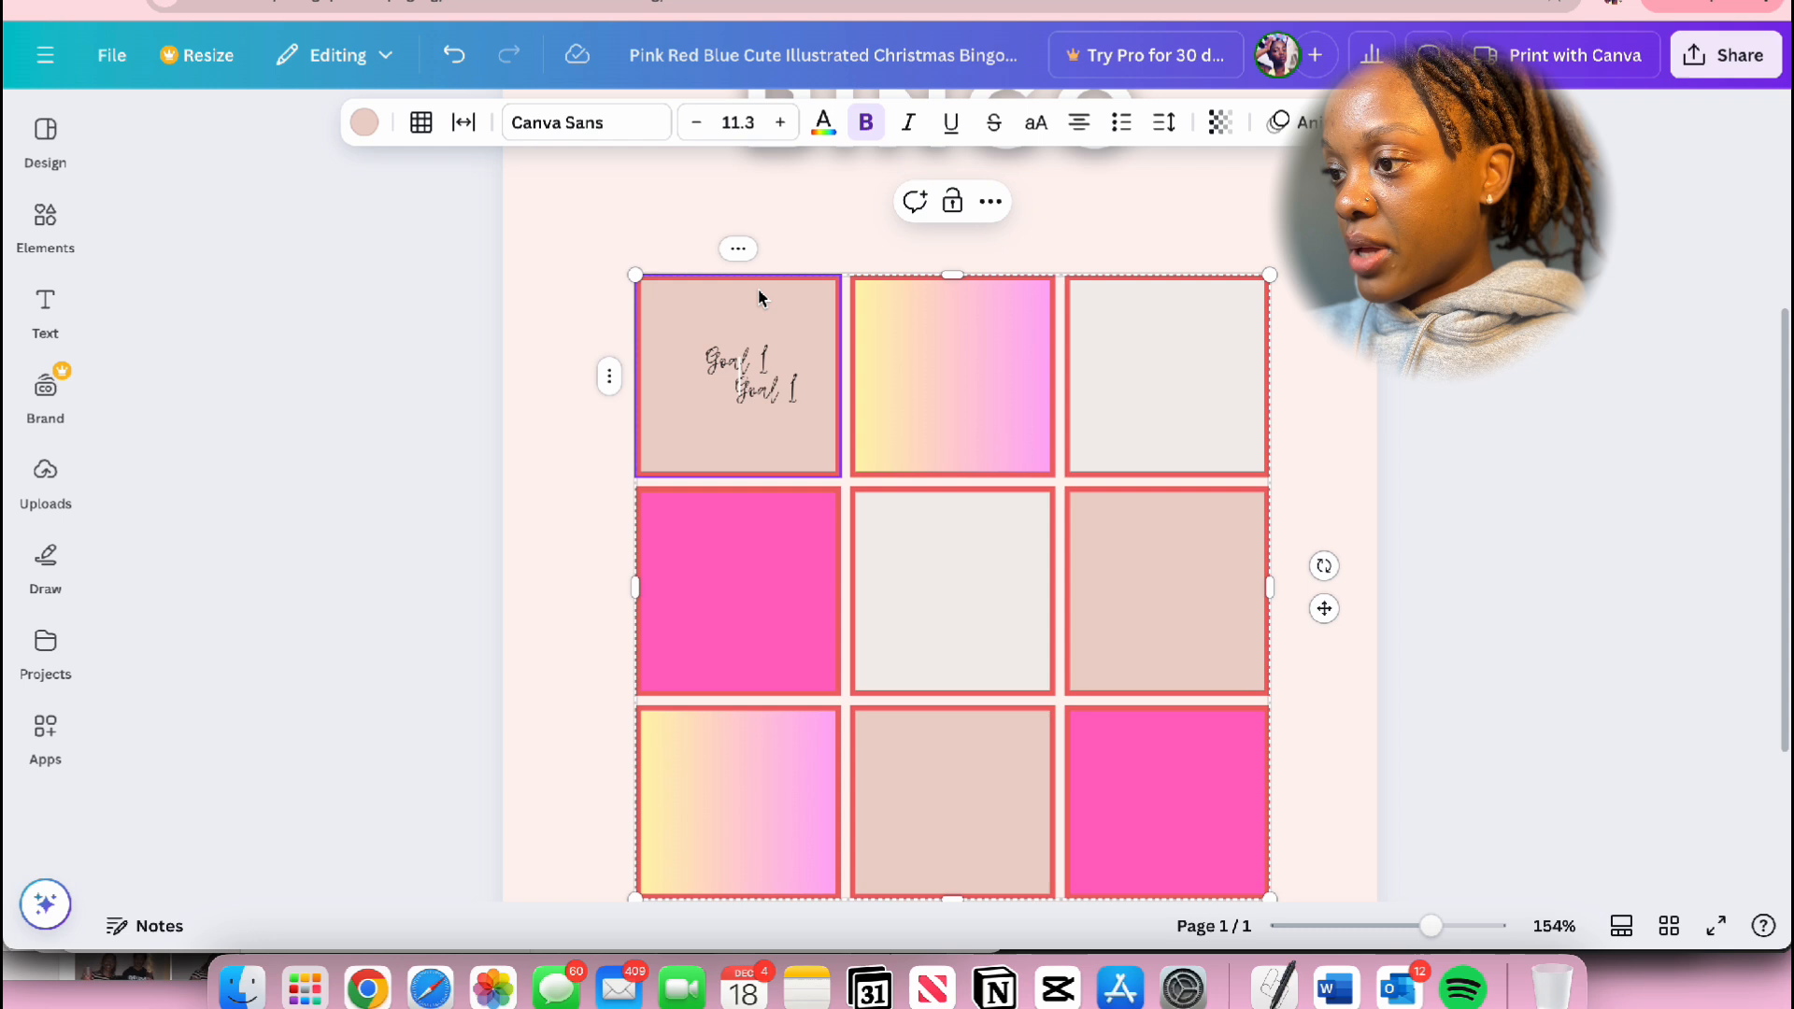
key(Escape)
click(757, 397)
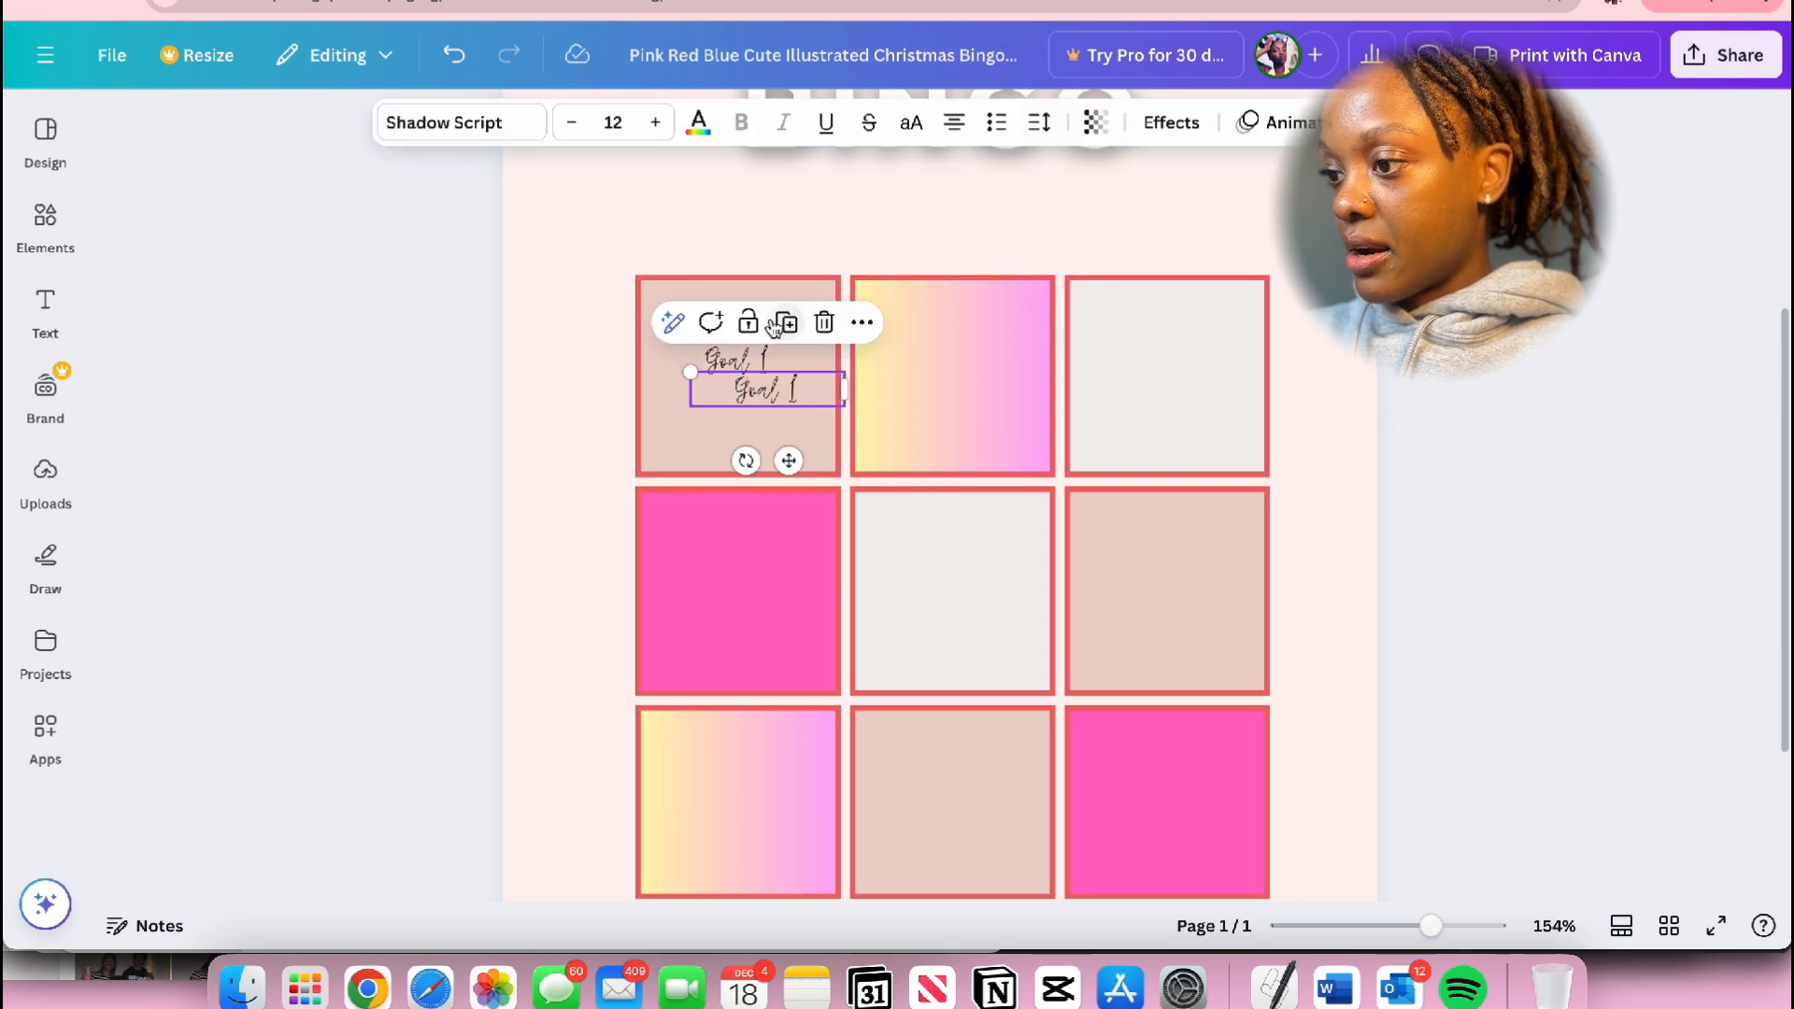
click(790, 336)
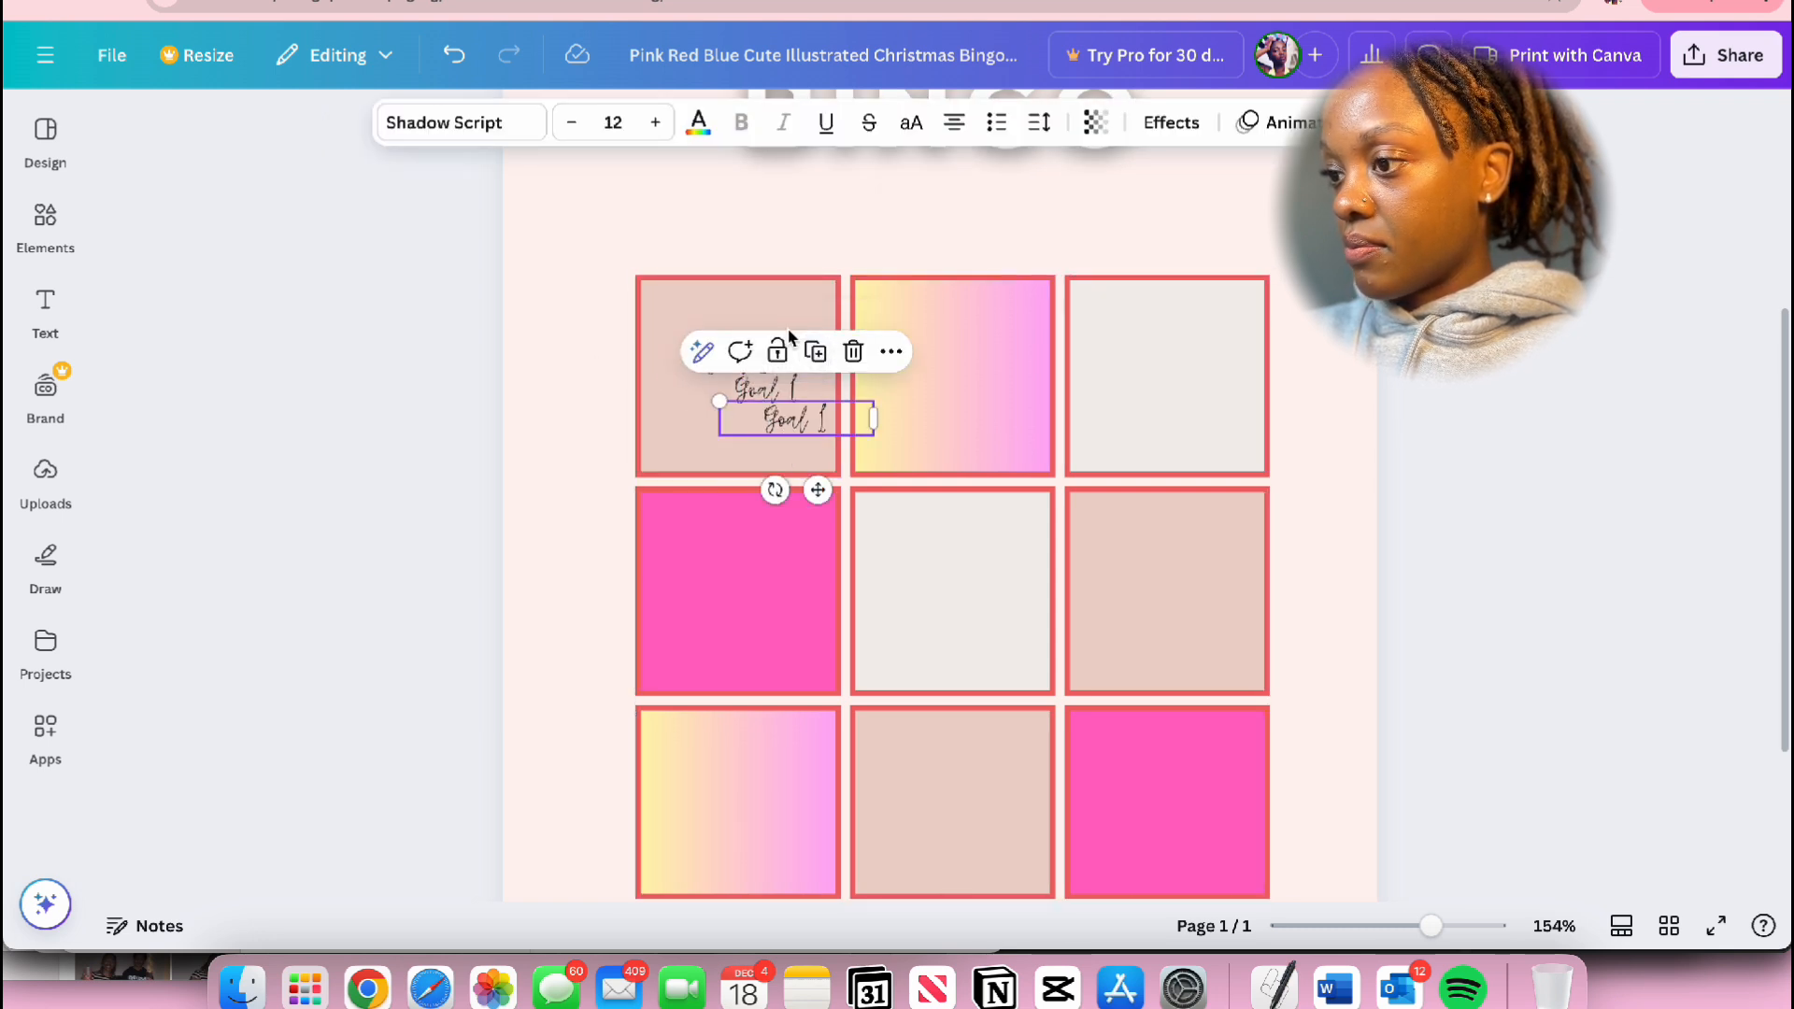
drag(817, 484, 973, 449)
click(773, 393)
drag(792, 462, 1233, 453)
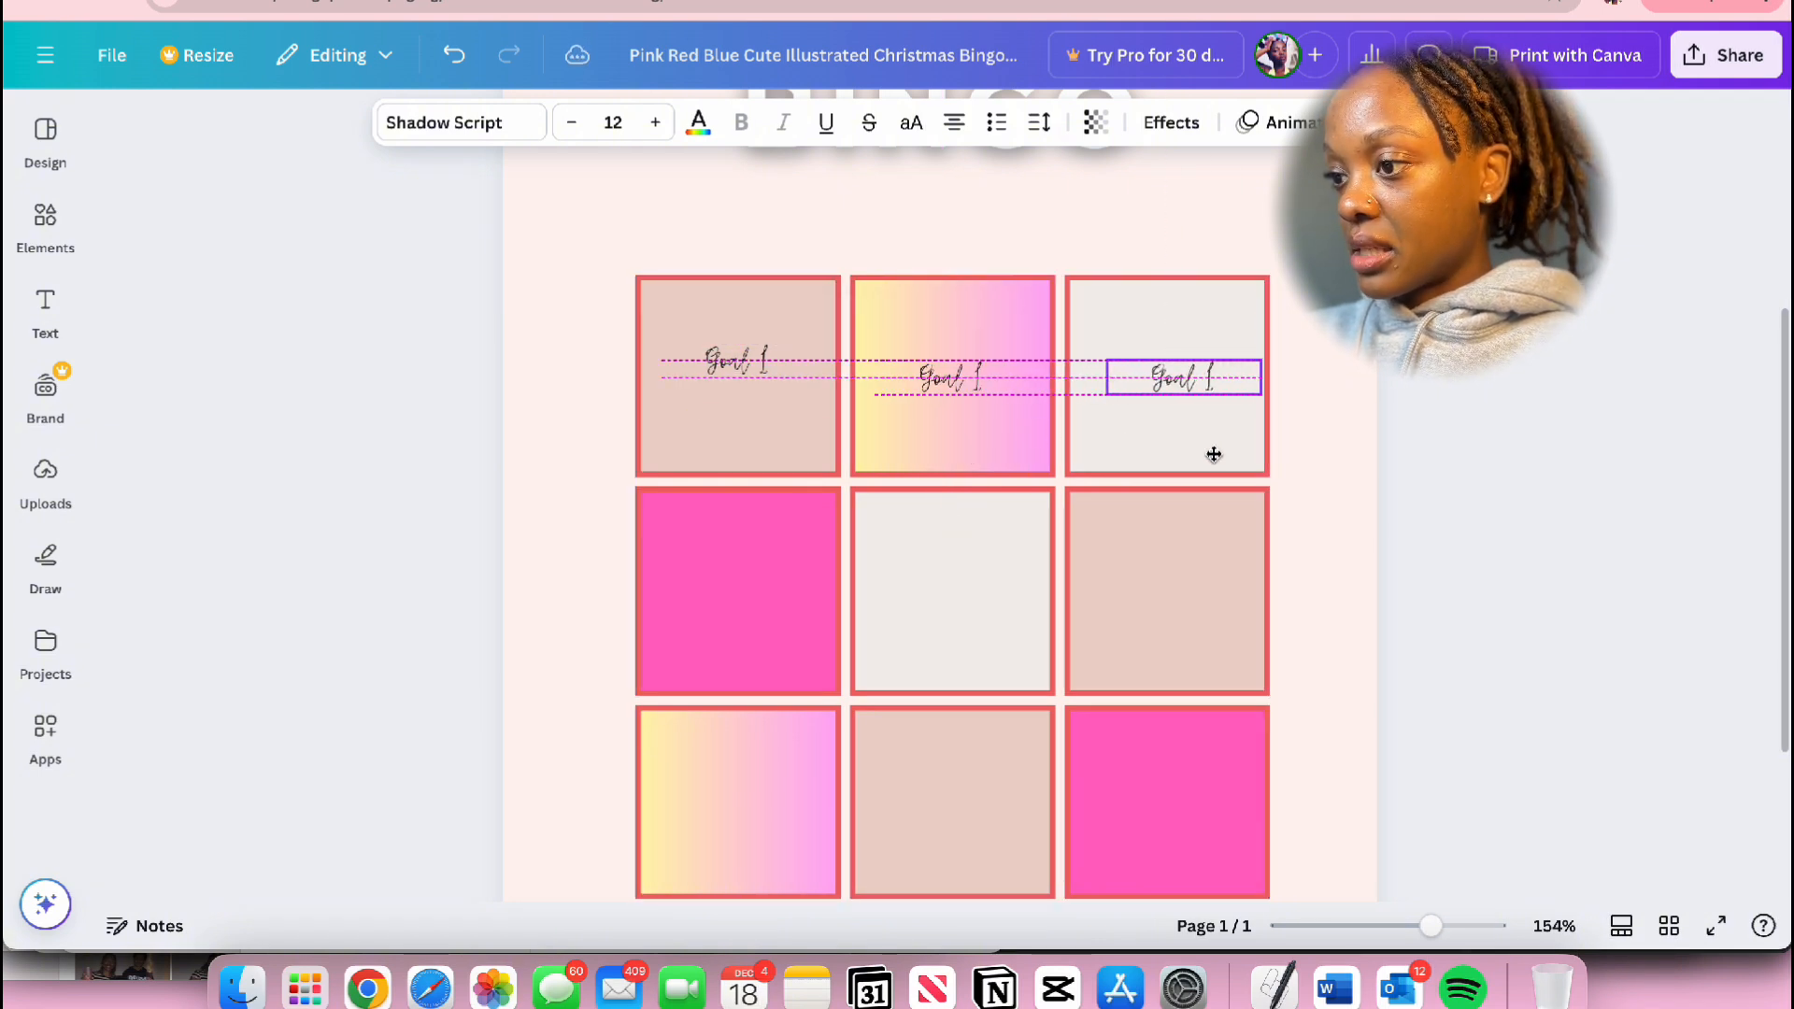
drag(1203, 454, 1201, 454)
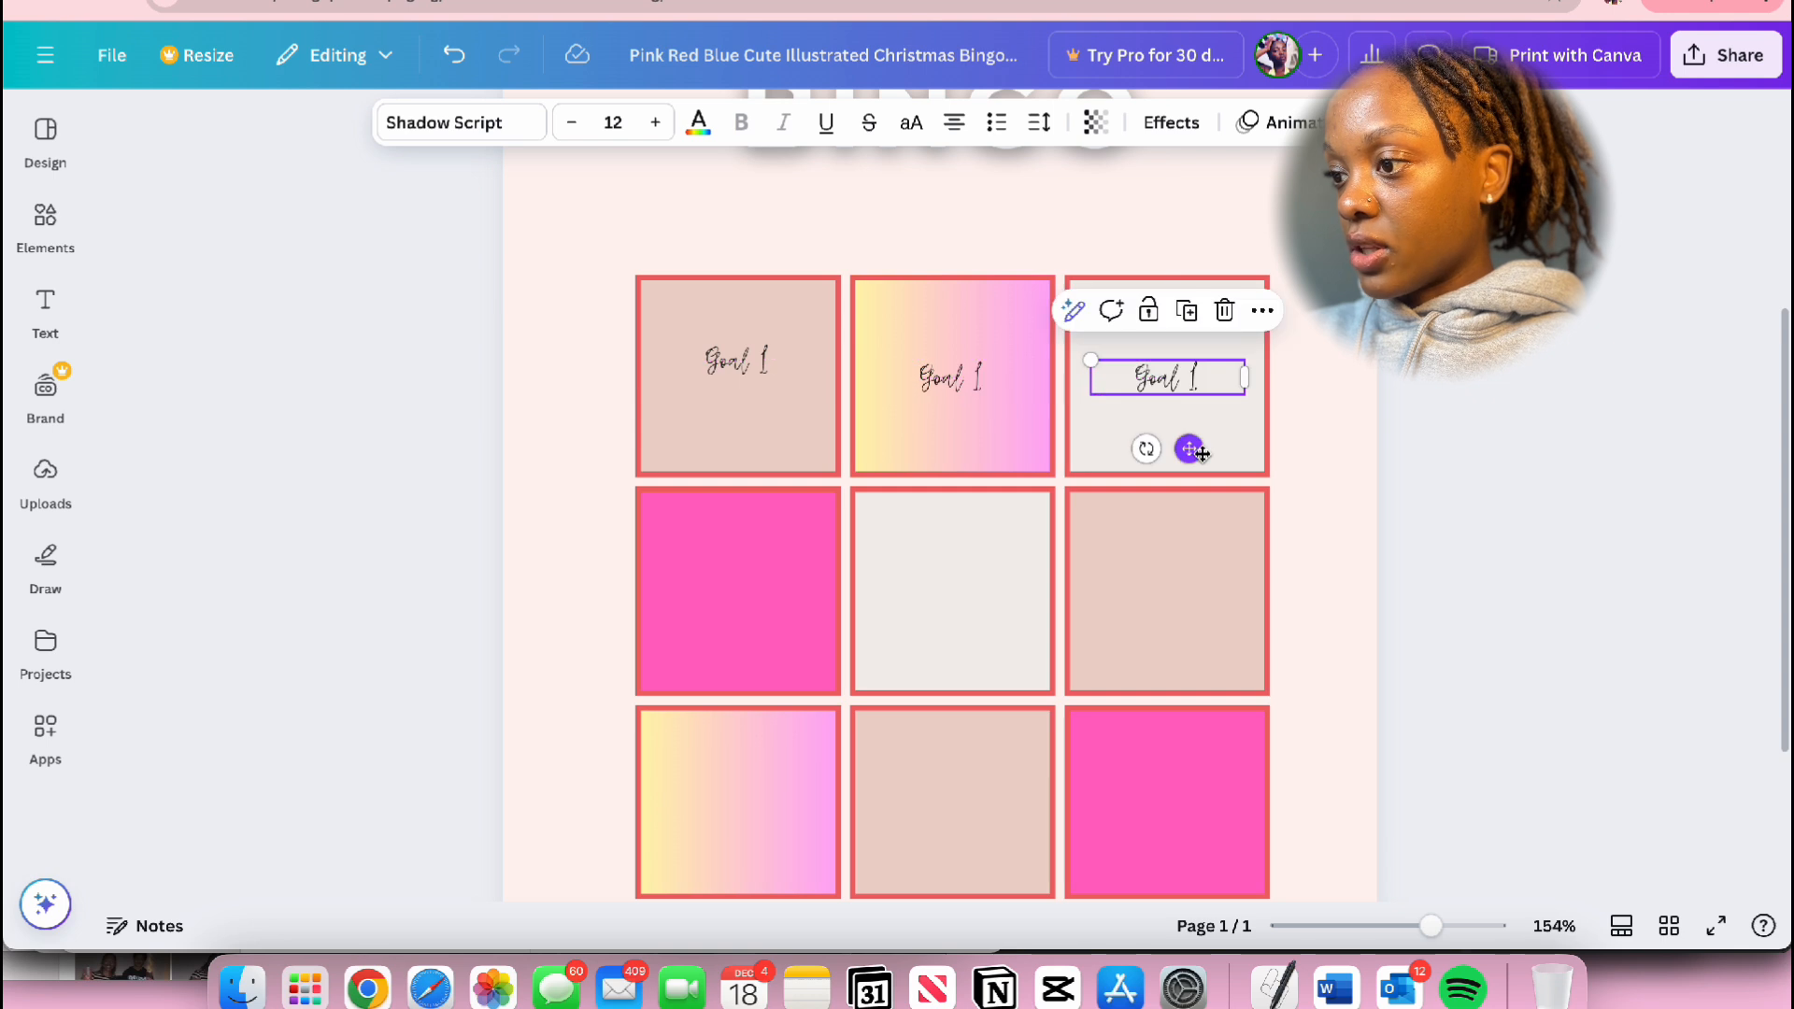
click(735, 360)
drag(764, 432, 764, 446)
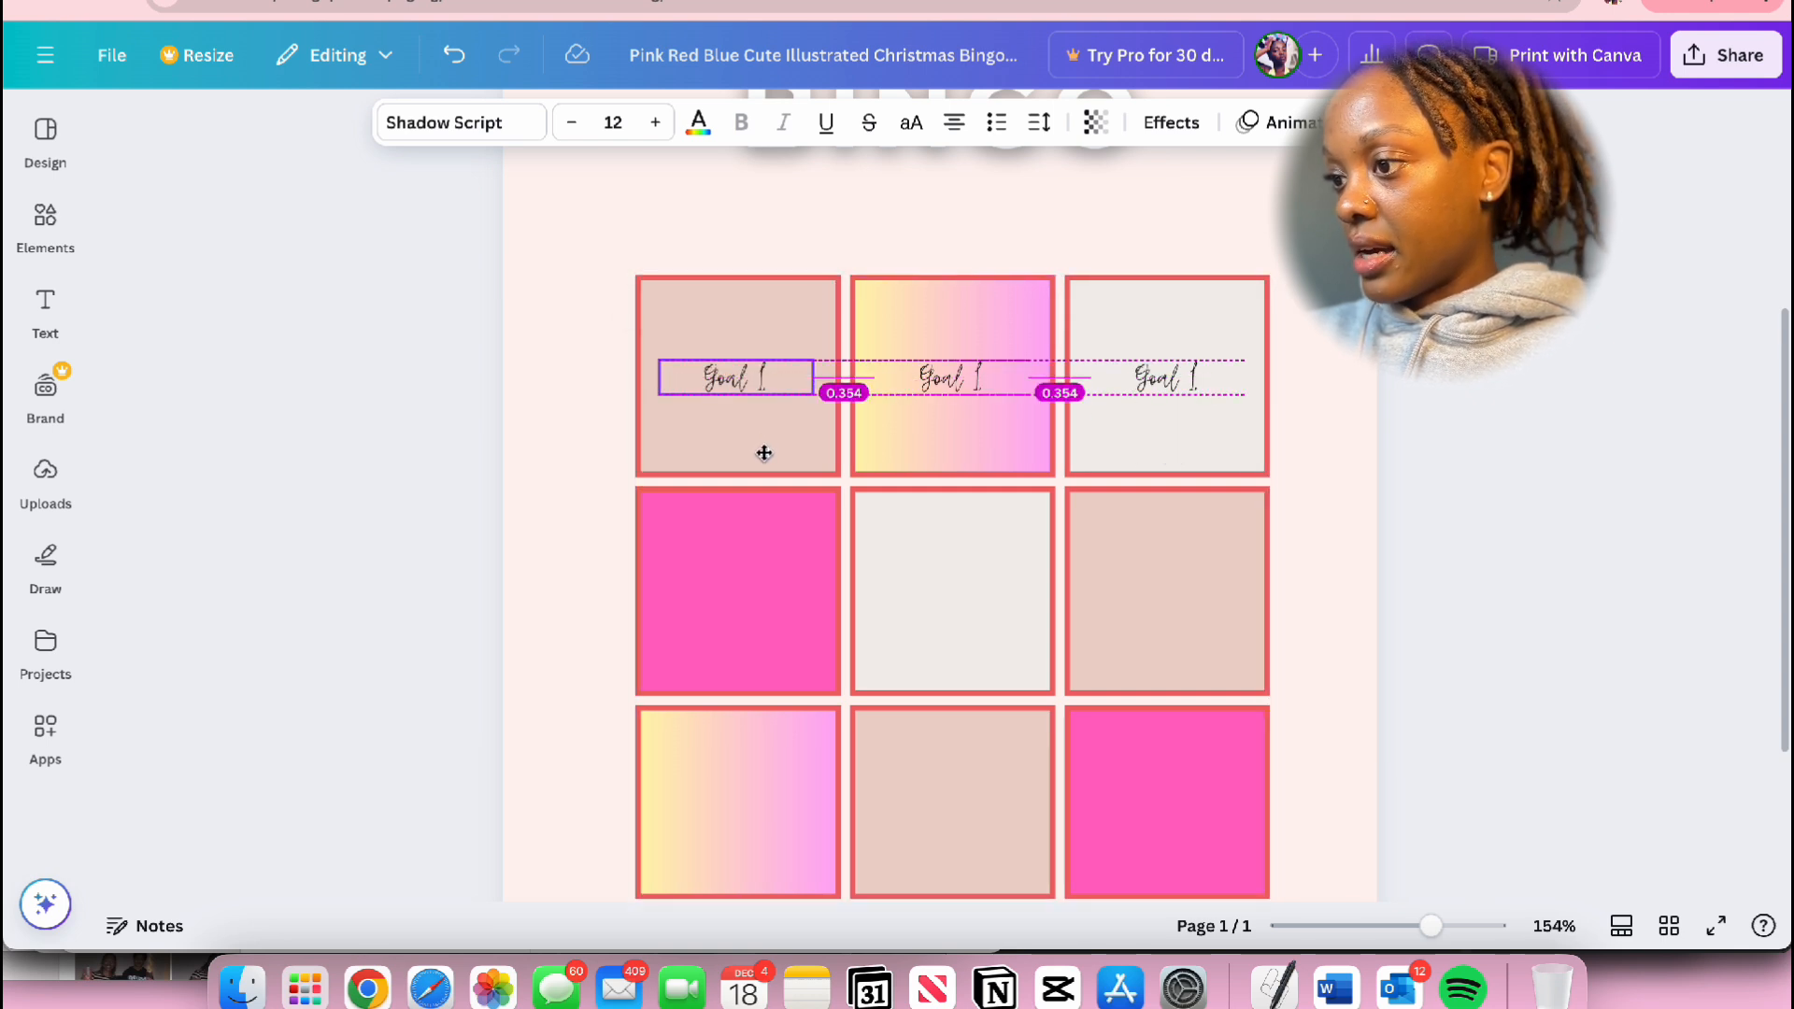
Step: Copy the Goal 1 label into the middle and bottom cells of the grid's first column
drag(764, 454, 772, 679)
click(757, 311)
scroll(1313, 573, down, 1)
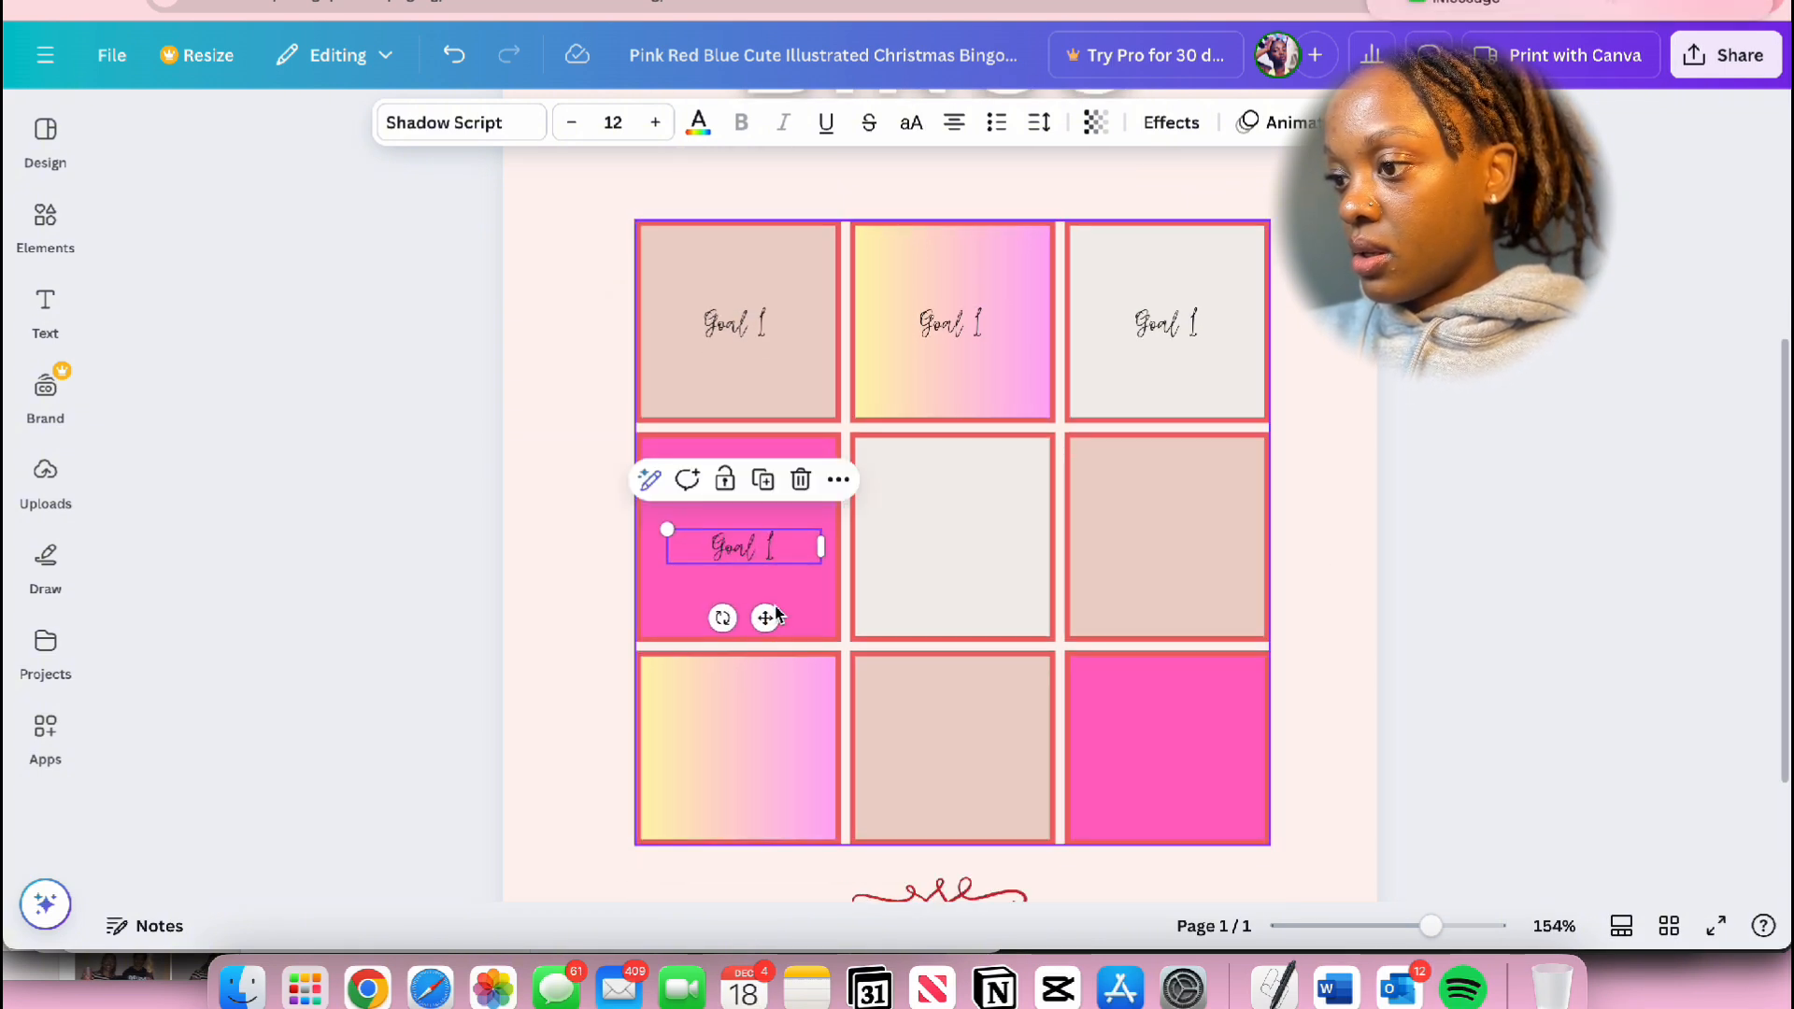
drag(769, 618, 769, 617)
click(766, 480)
click(774, 703)
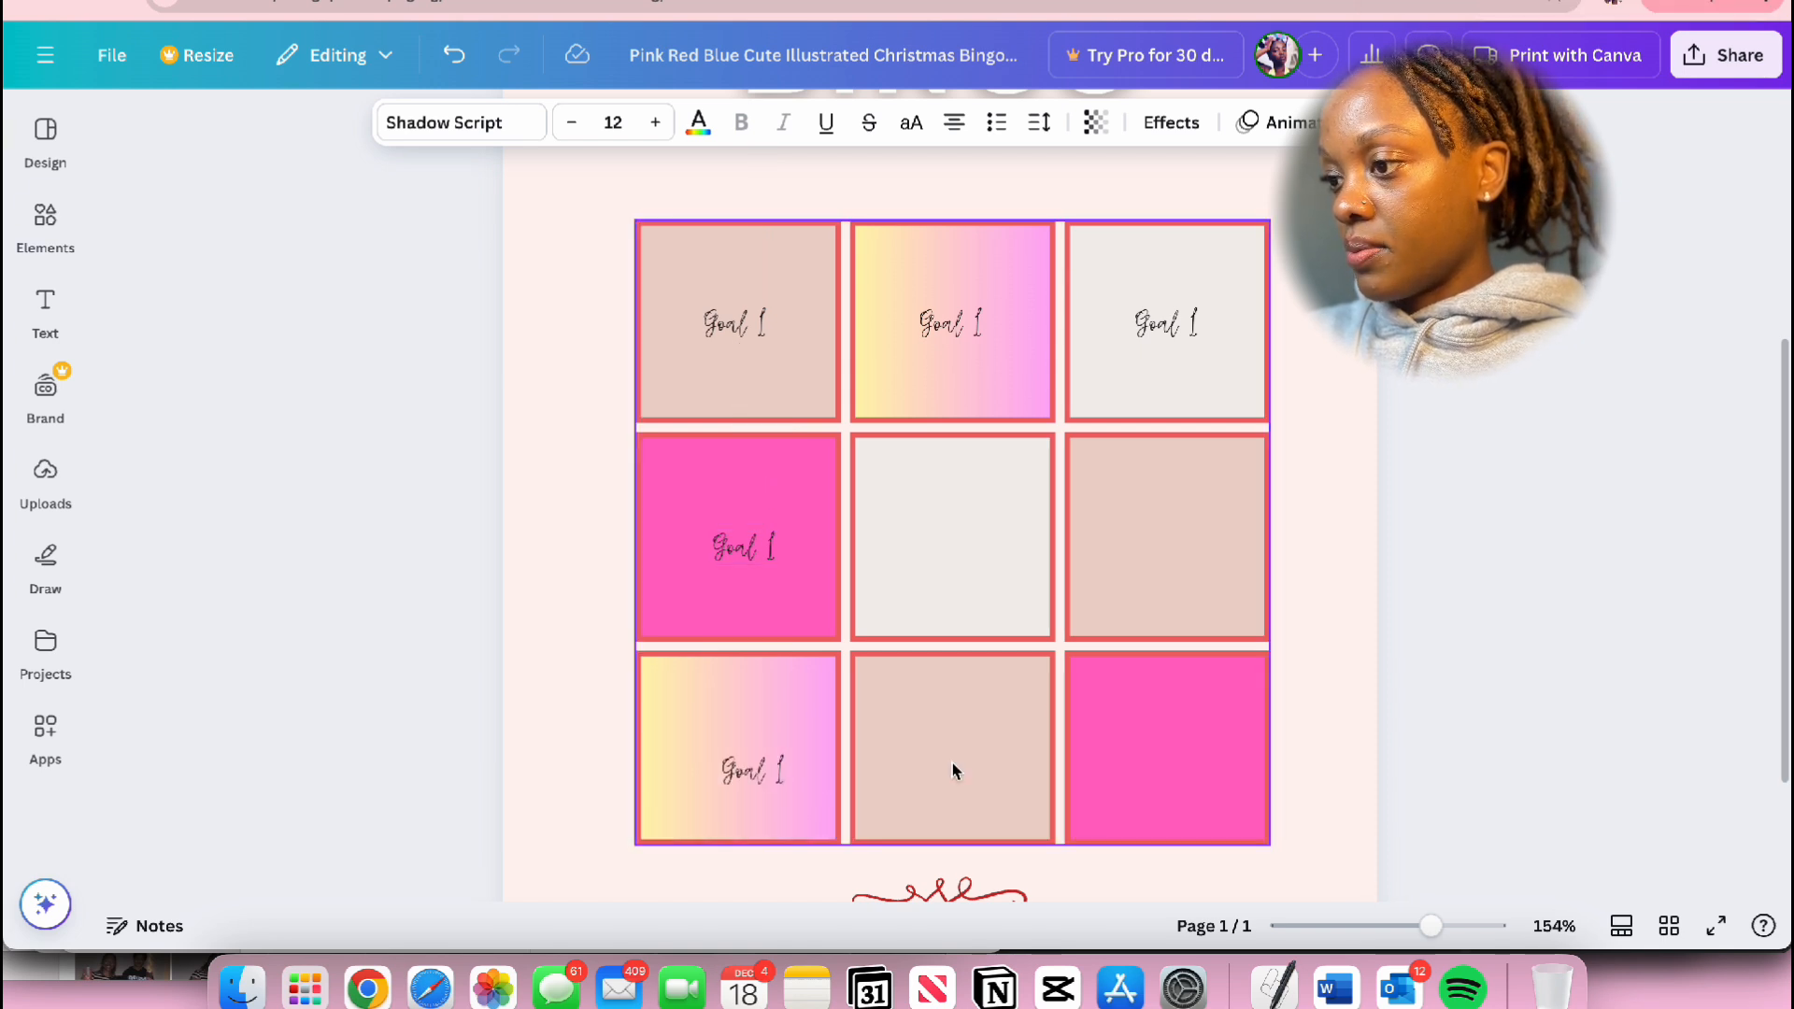
Step: Place copies of the Goal 1 label in the center cell and the last cell of the middle row
scroll(1119, 591, down, 2)
drag(795, 873, 973, 433)
scroll(970, 428, up, 1)
click(972, 408)
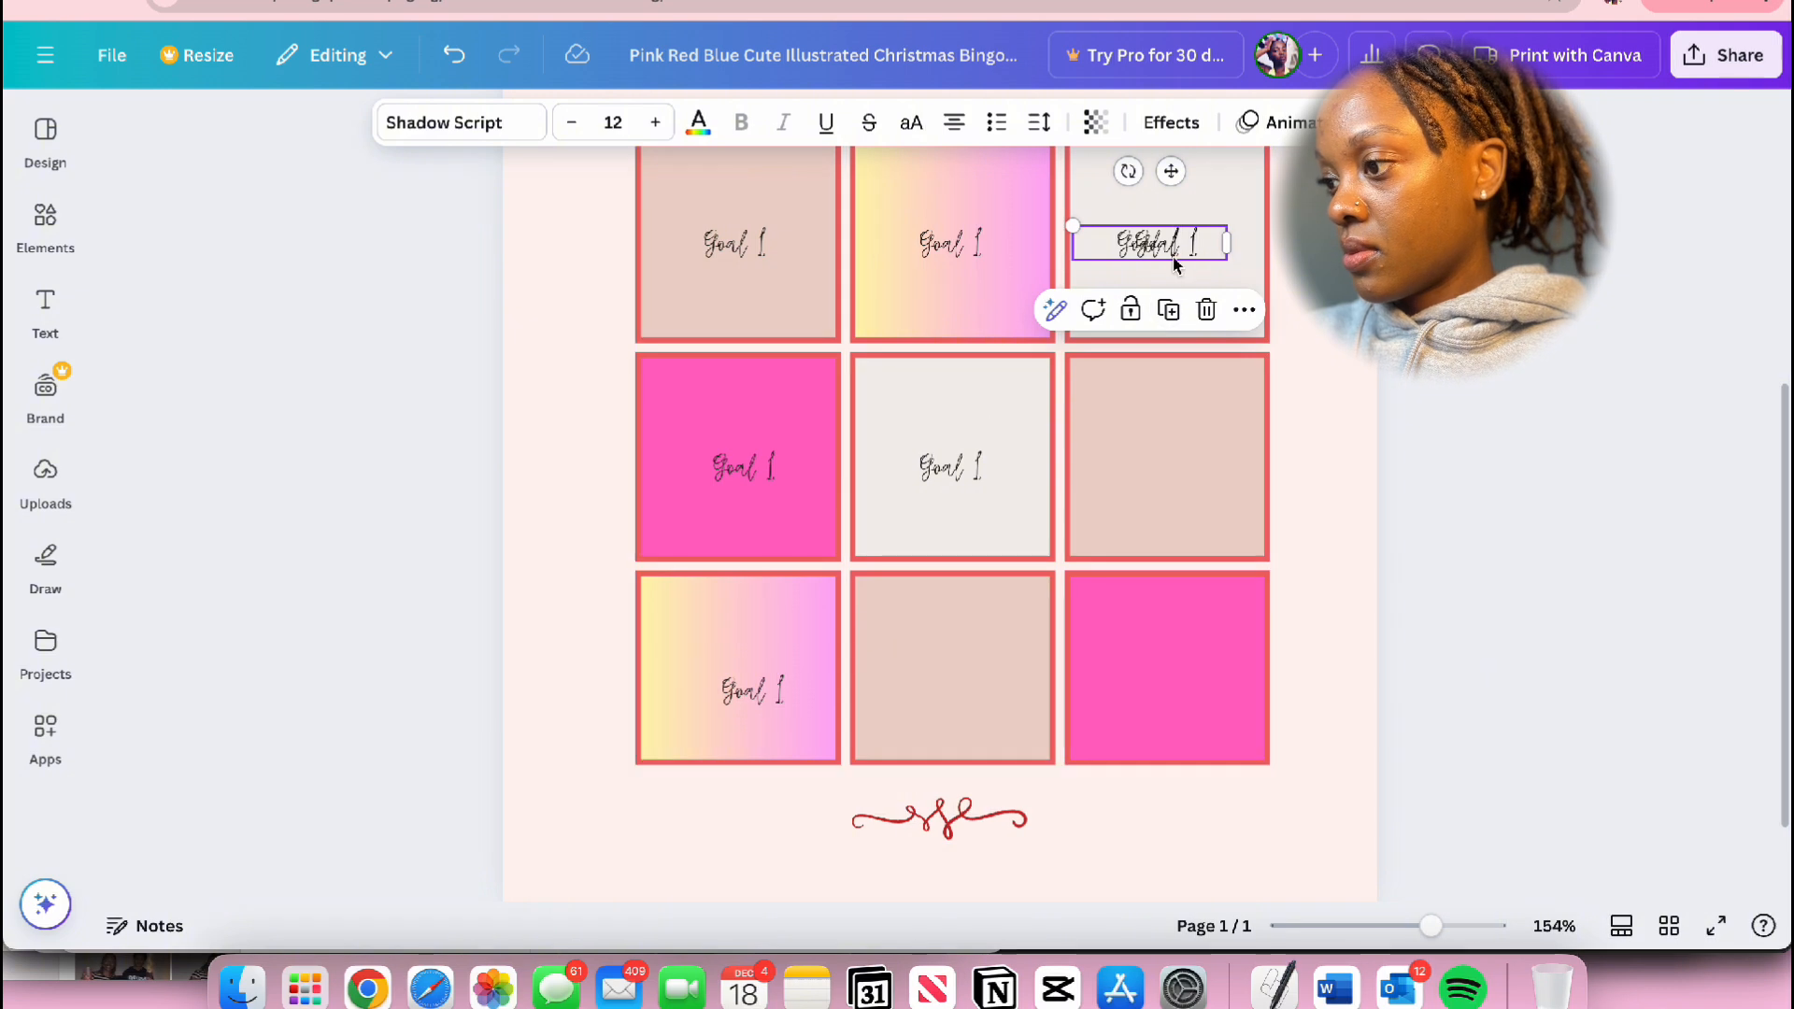
drag(1170, 254, 1168, 474)
Step: Copy the Goal 1 label into the bottom-middle and bottom-right cells and adjust the position of the bottom-left label
click(1174, 406)
drag(1386, 473, 987, 768)
drag(763, 695, 755, 677)
drag(969, 703, 969, 685)
click(1181, 472)
click(1187, 400)
drag(1190, 501, 1189, 673)
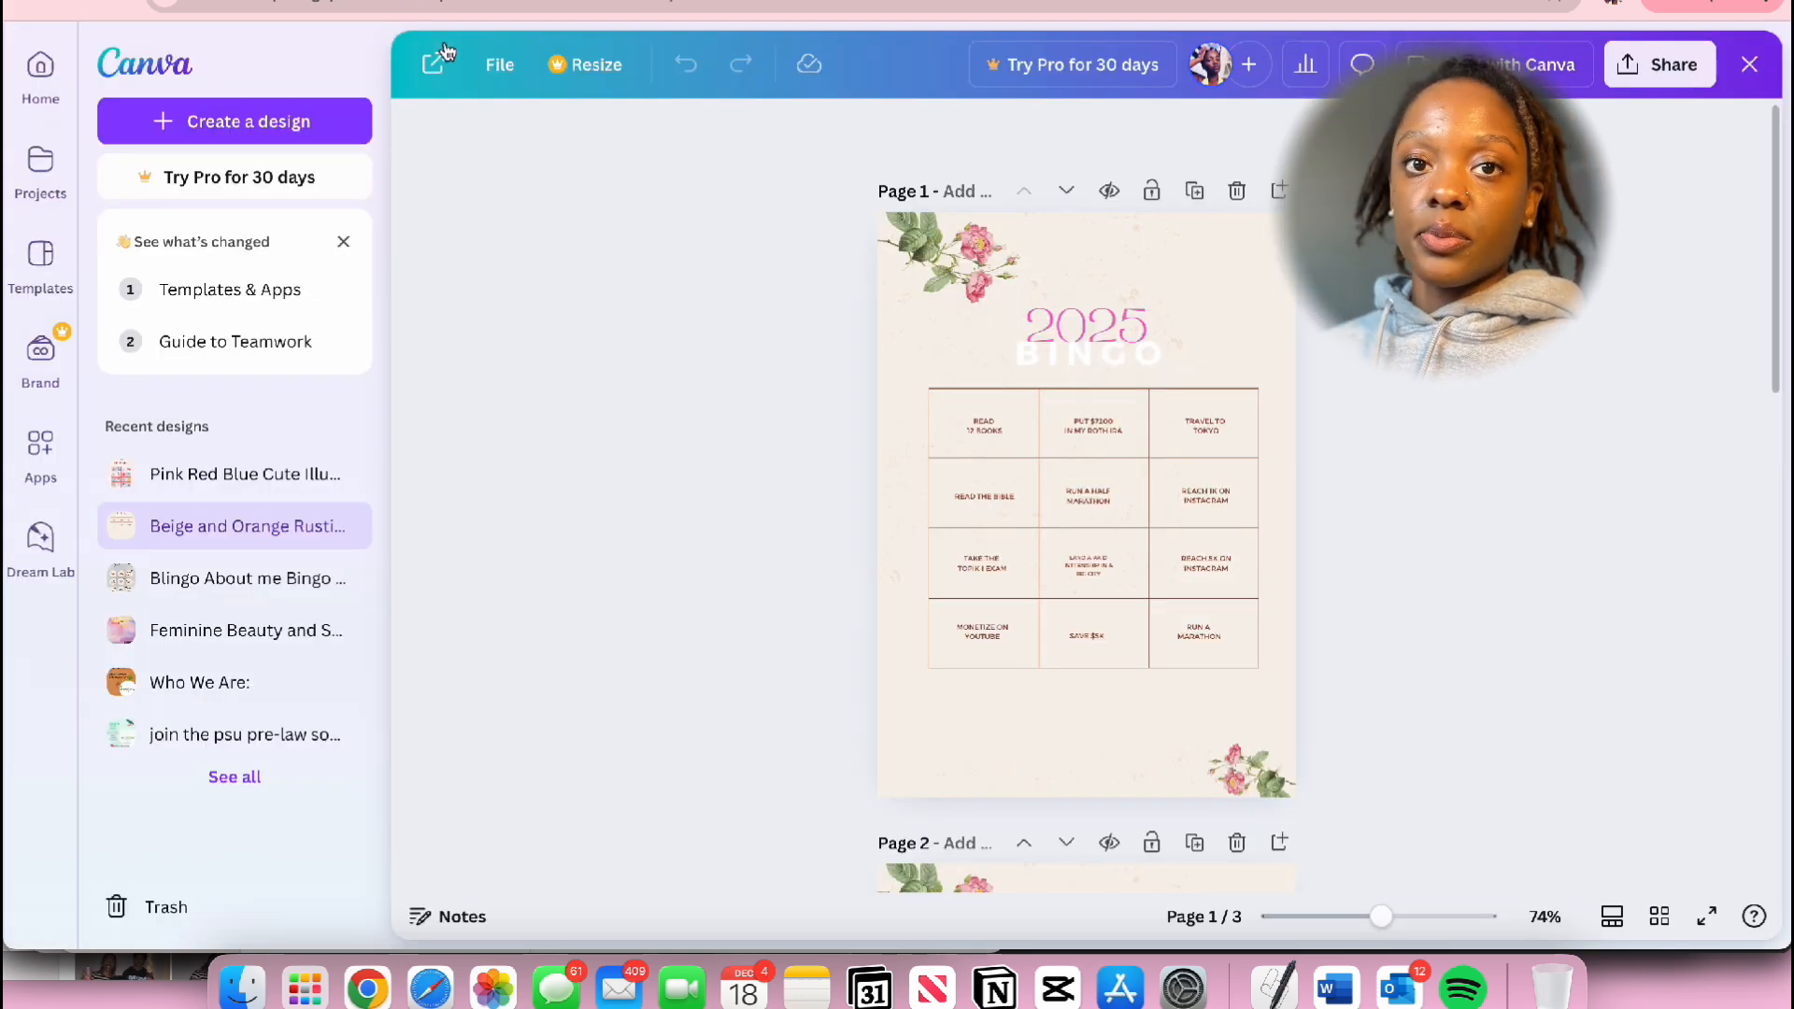
Step: Open the Beige and Orange Rustic Autumn Bingo Card in the editor and review the goals on its first two pages
click(434, 61)
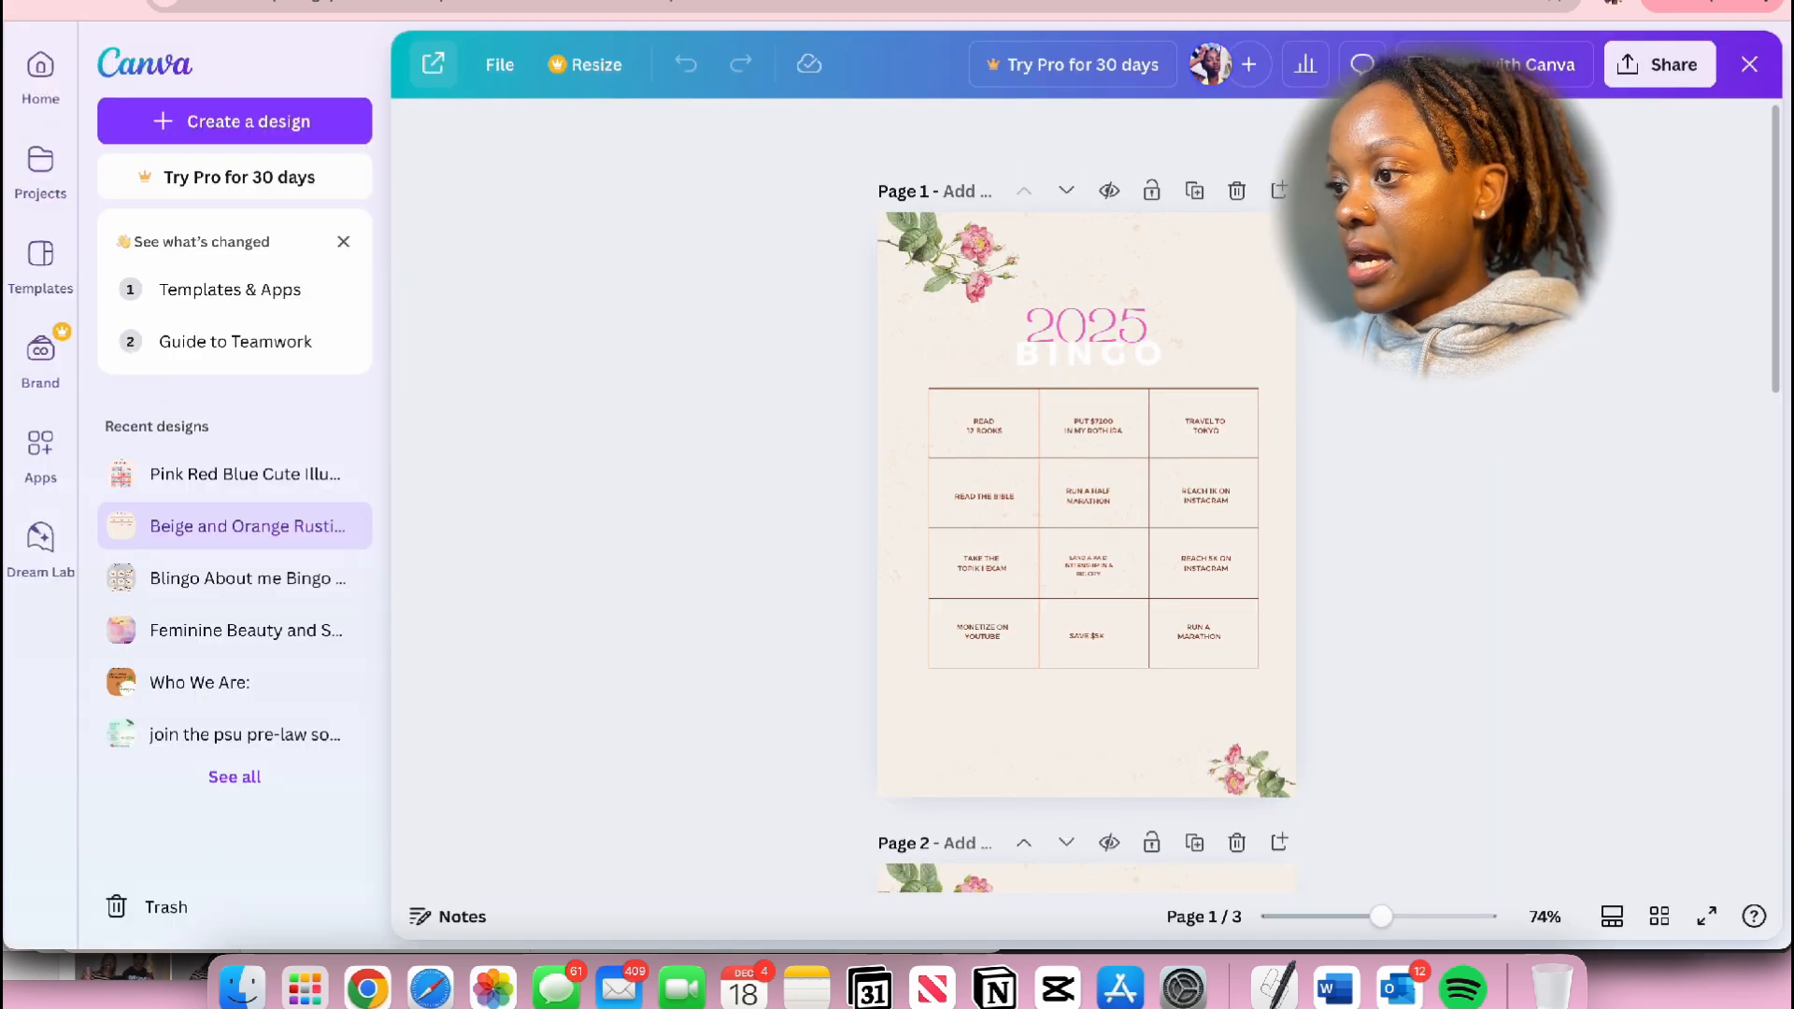
click(432, 66)
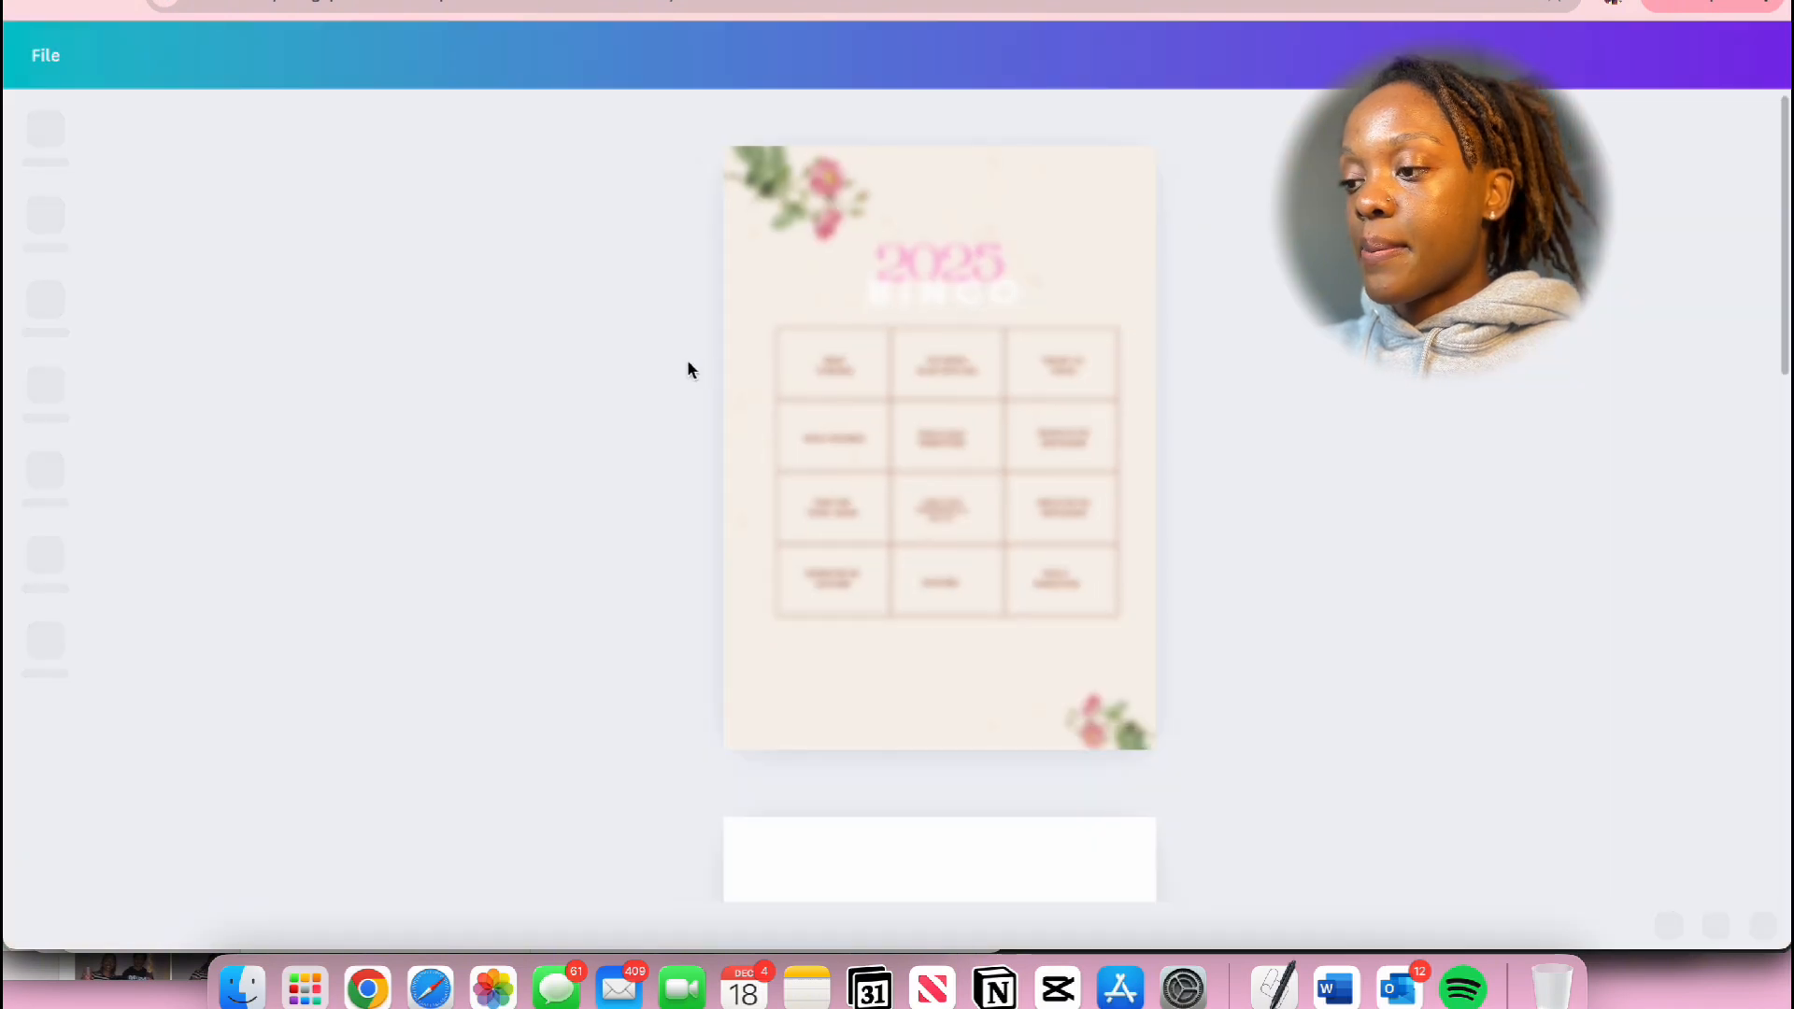
scroll(1266, 745, up, 6)
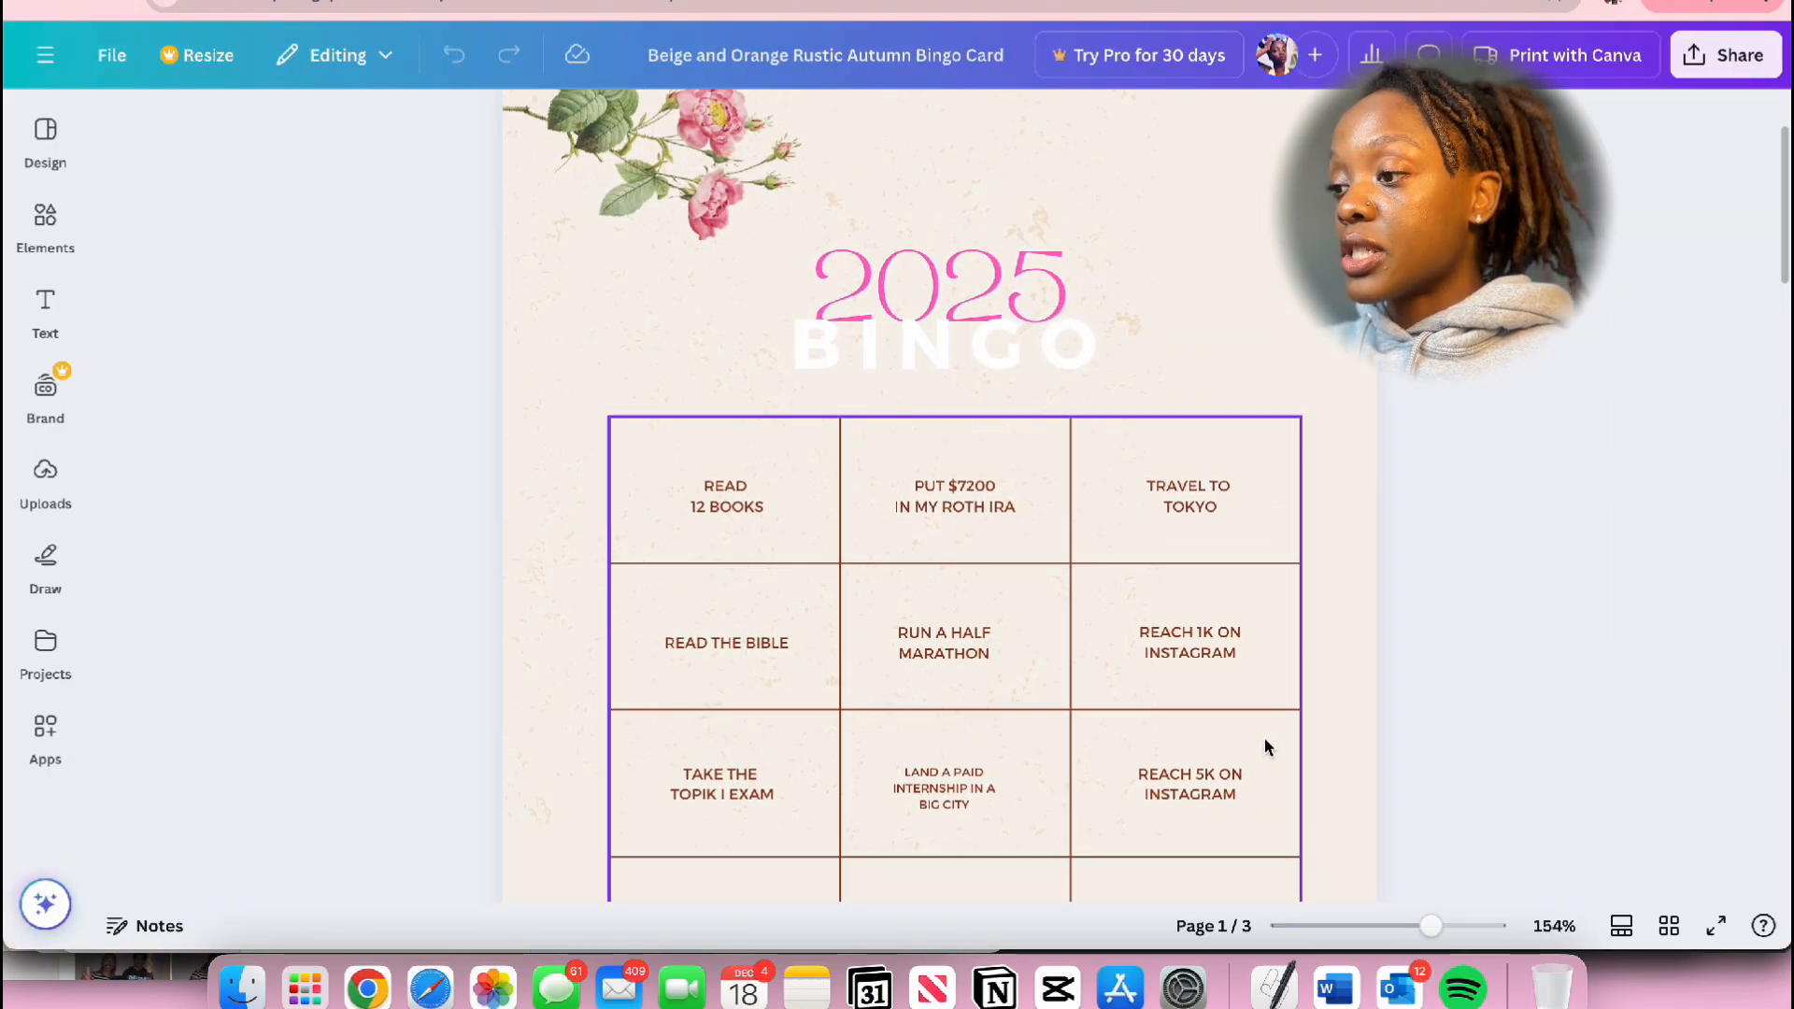
scroll(1265, 745, down, 3)
scroll(1265, 740, down, 2)
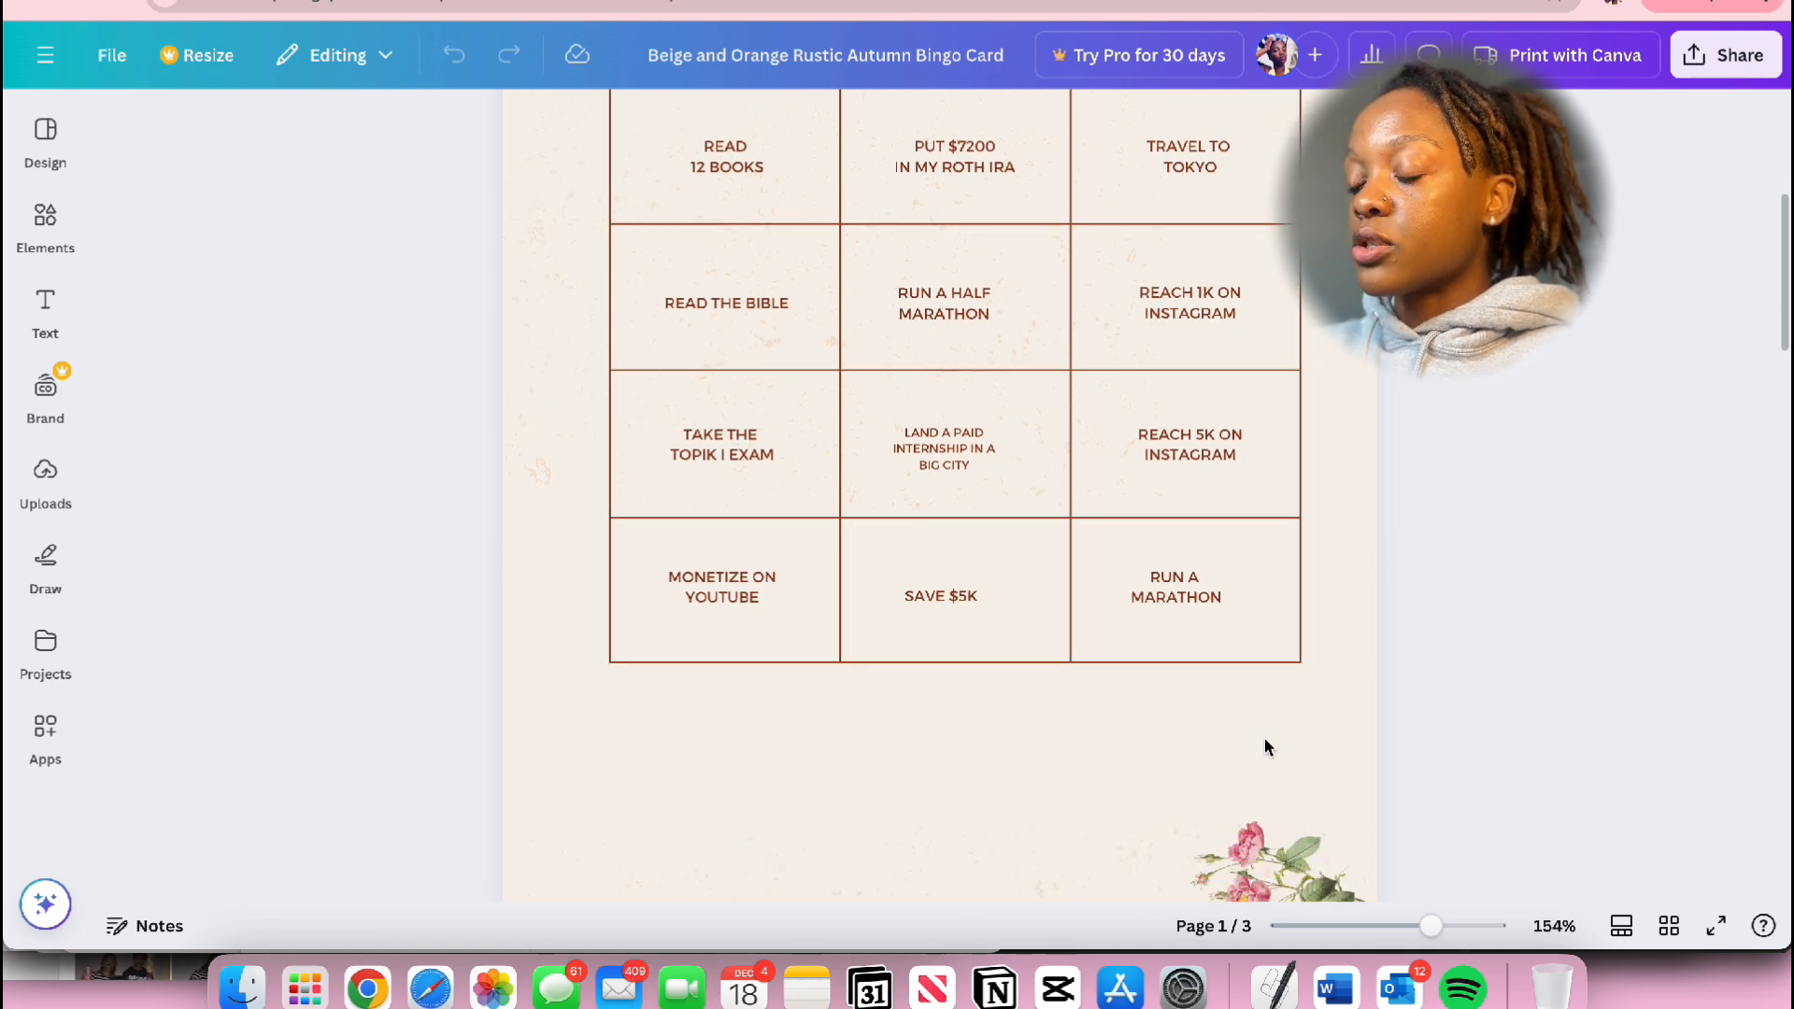
scroll(1265, 745, up, 1)
scroll(1266, 745, down, 20)
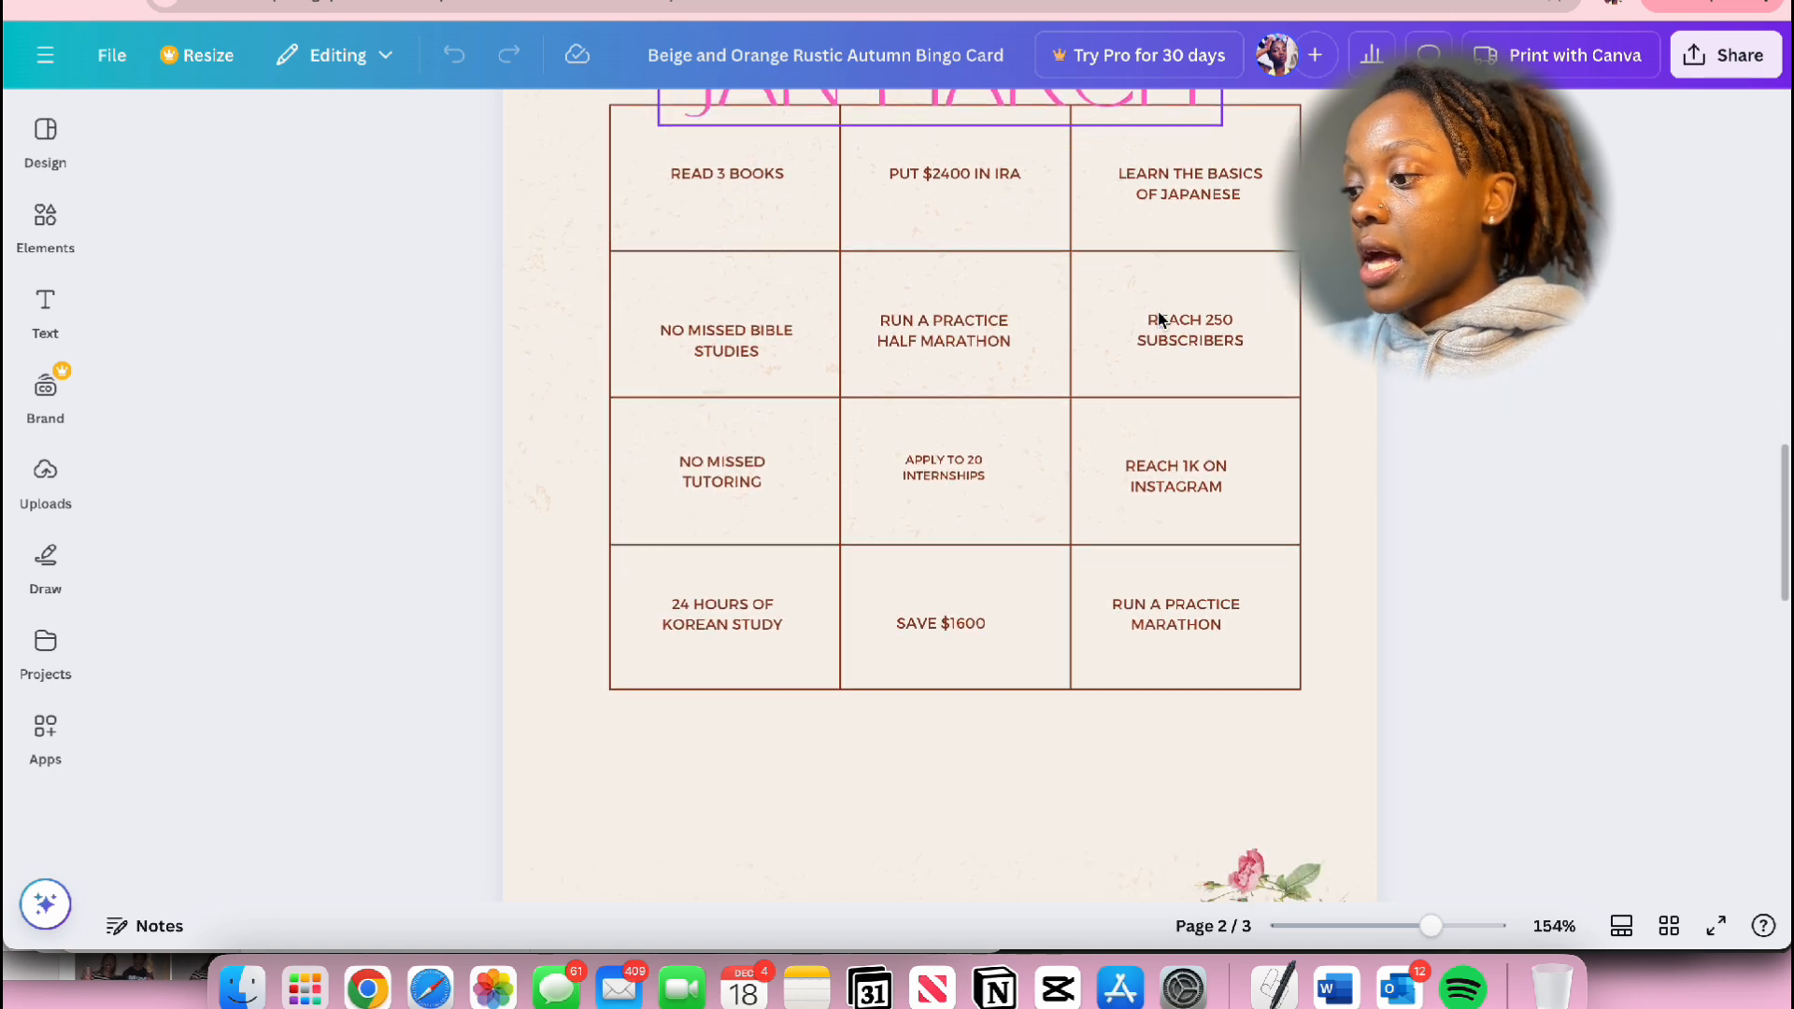